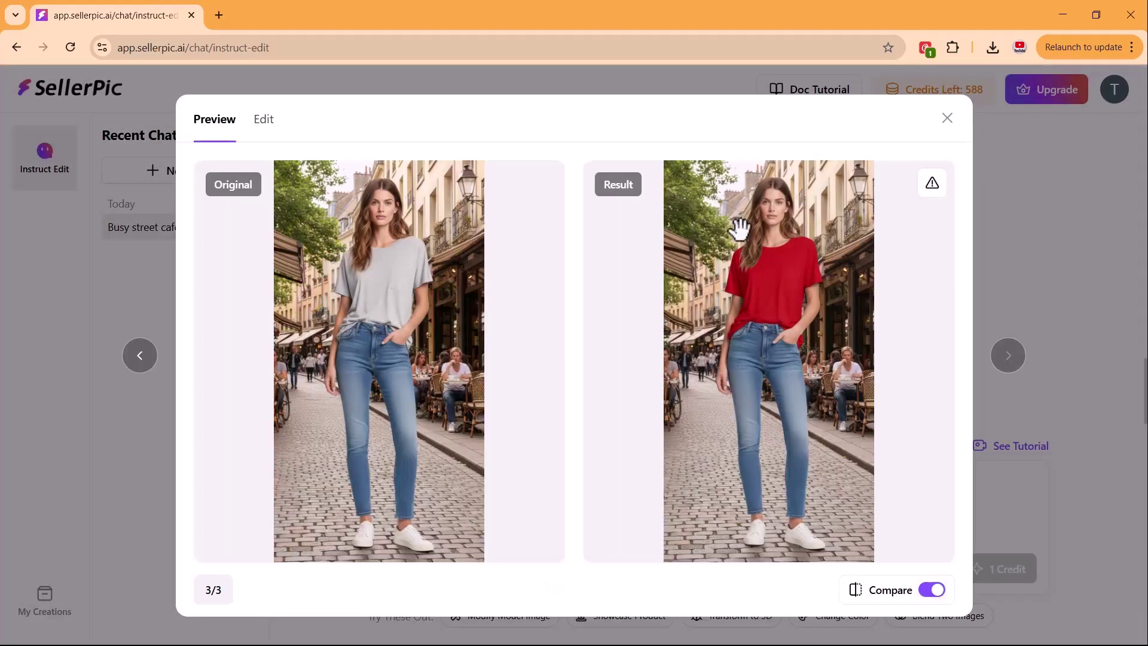
Step: Scroll the grey-versus-red shirt comparison preview briefly
scroll(752, 233, "up", 3)
scroll(759, 241, "down", 3)
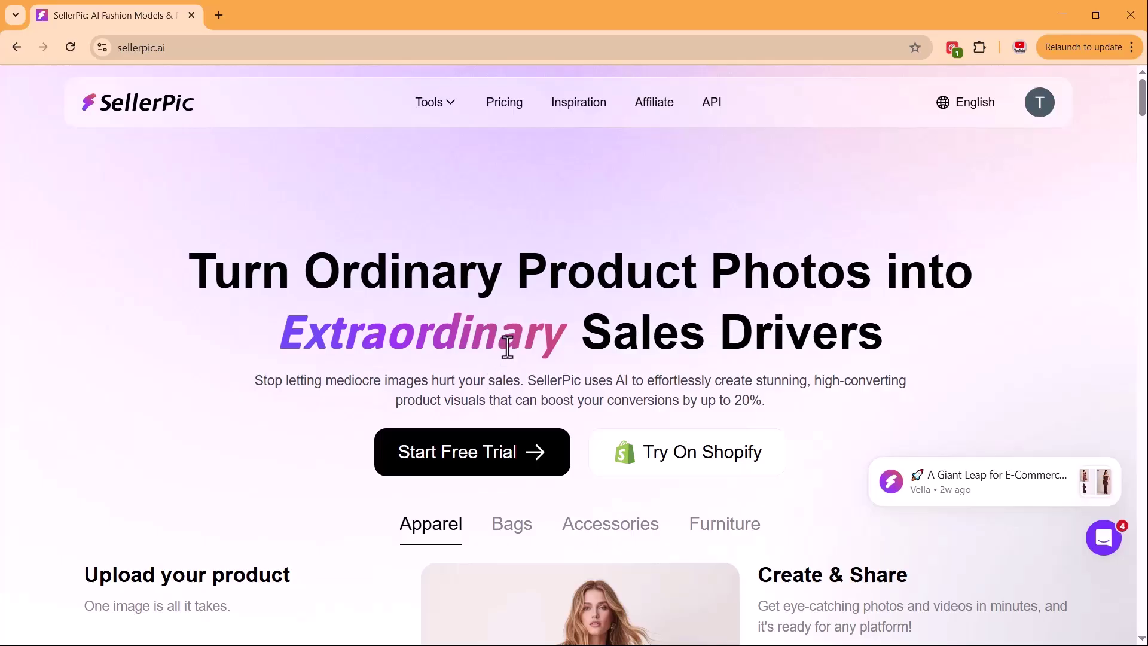
Step: Scroll down through the homepage's feature and results sections
scroll(507, 346, "down", 4)
scroll(508, 346, "down", 2)
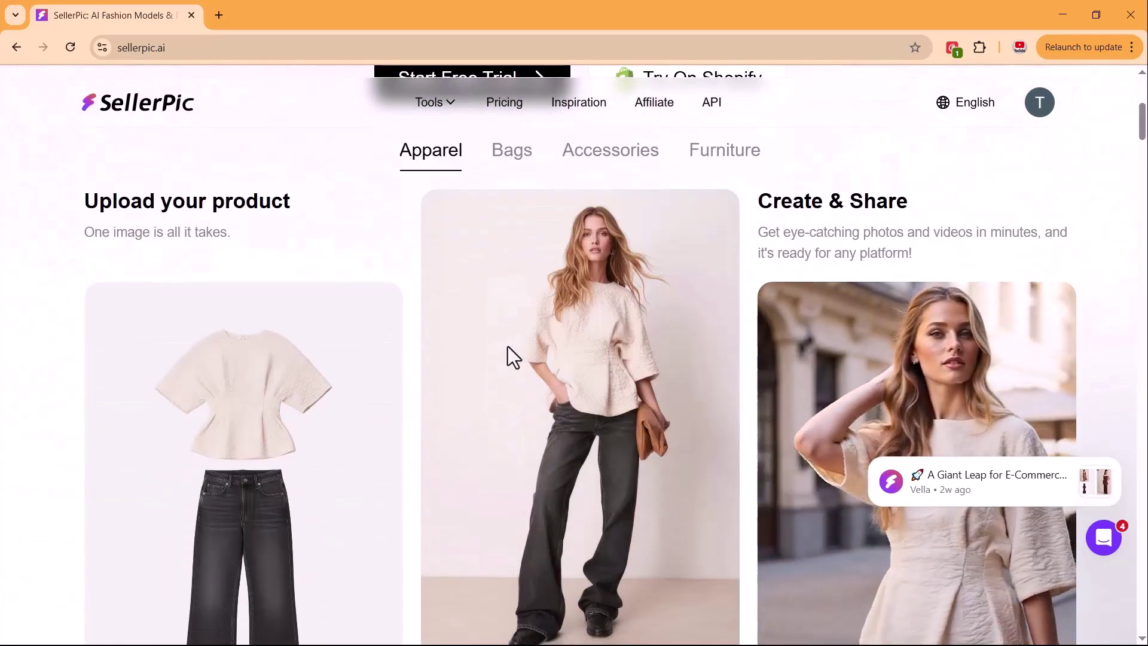
scroll(508, 347, "down", 1)
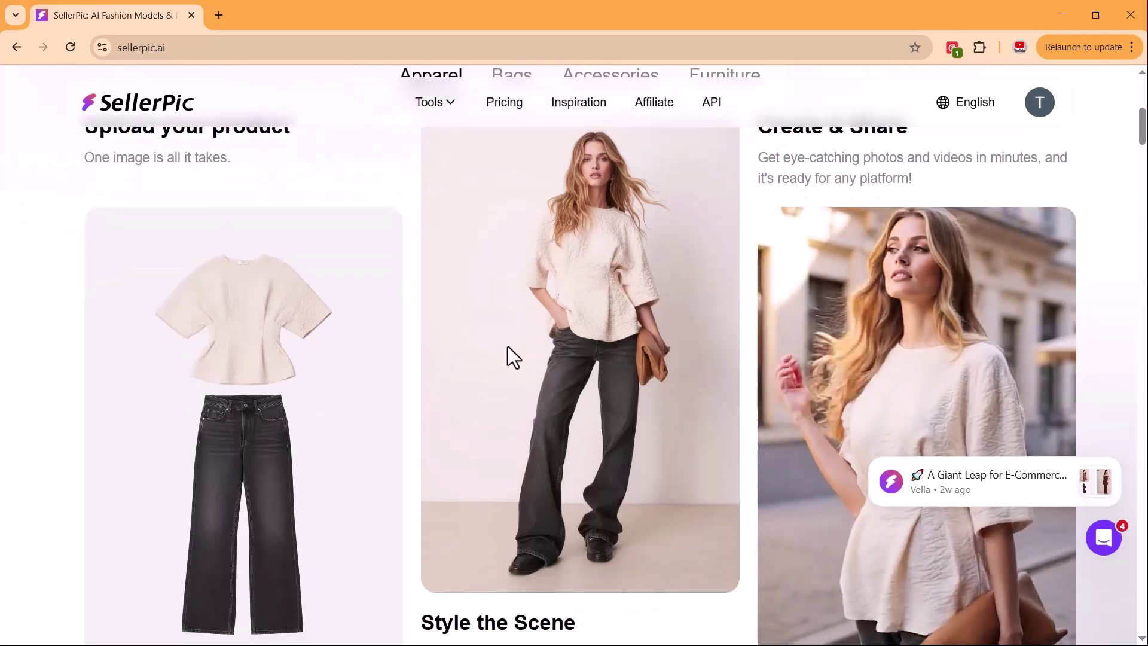
scroll(507, 346, "down", 1)
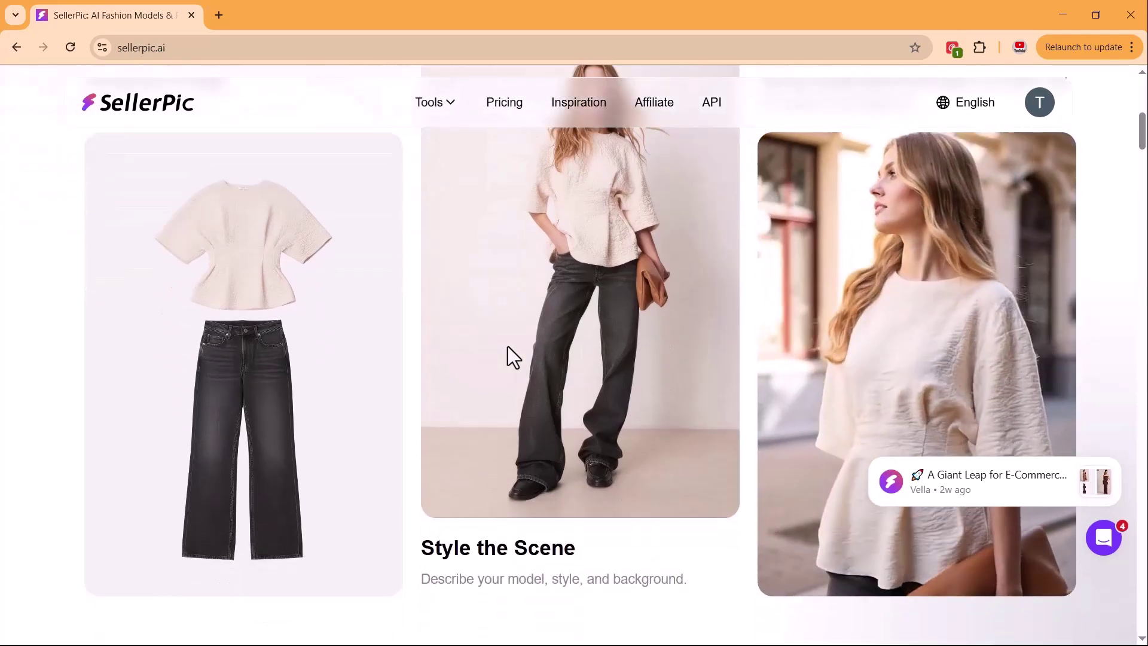
scroll(508, 353, "down", 5)
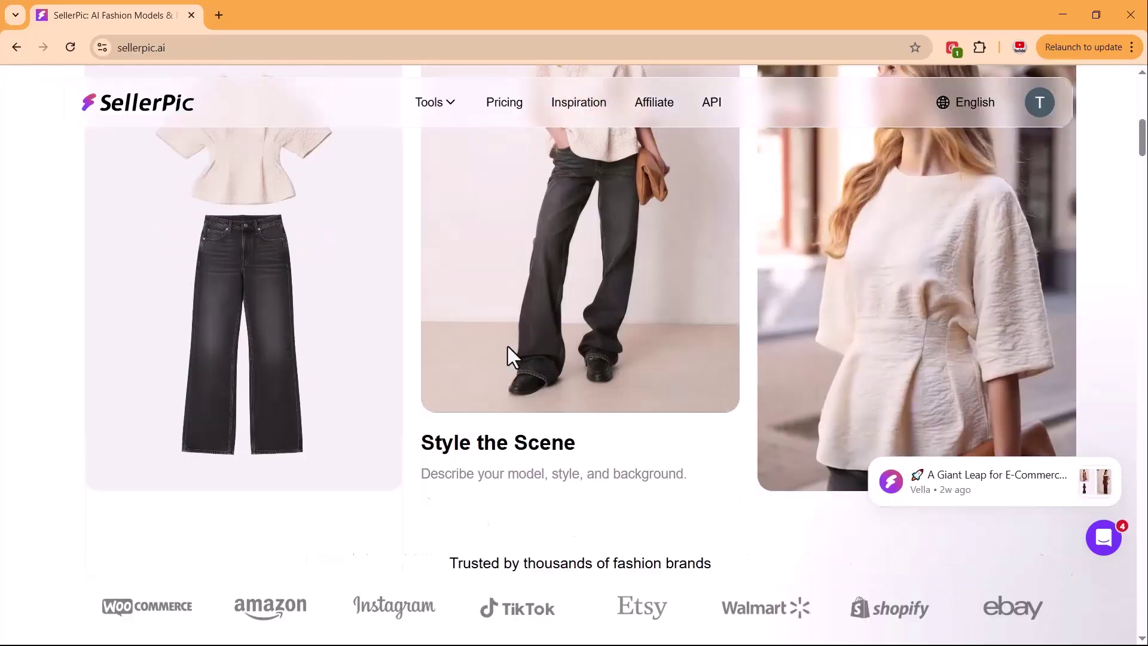
scroll(508, 346, "down", 4)
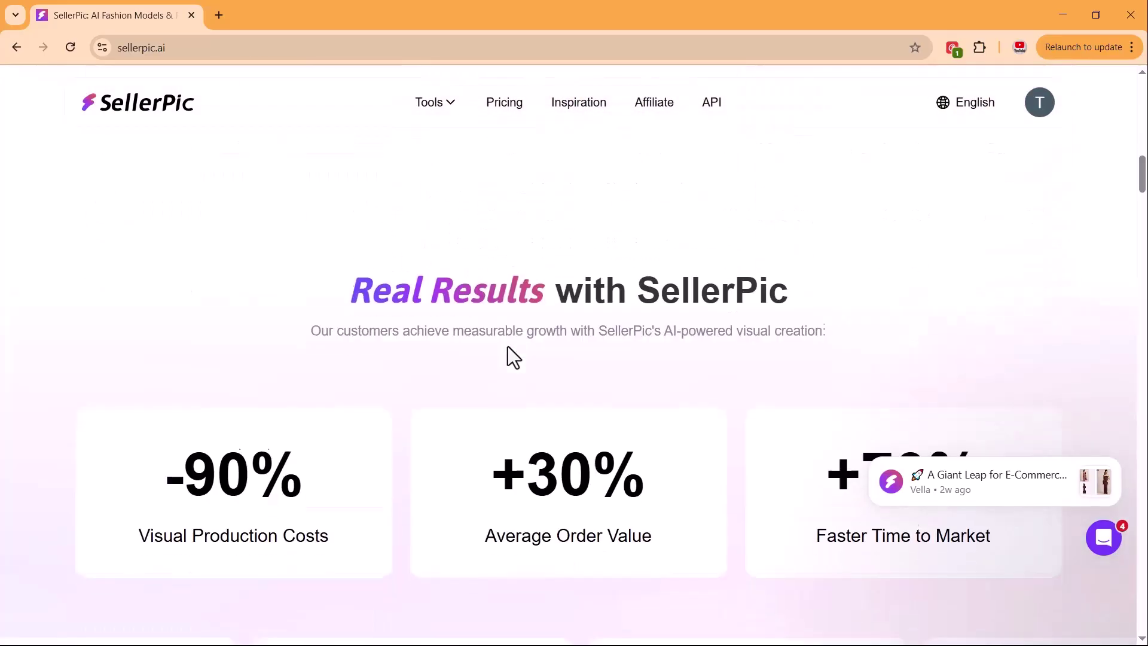
scroll(508, 346, "down", 4)
scroll(508, 346, "down", 9)
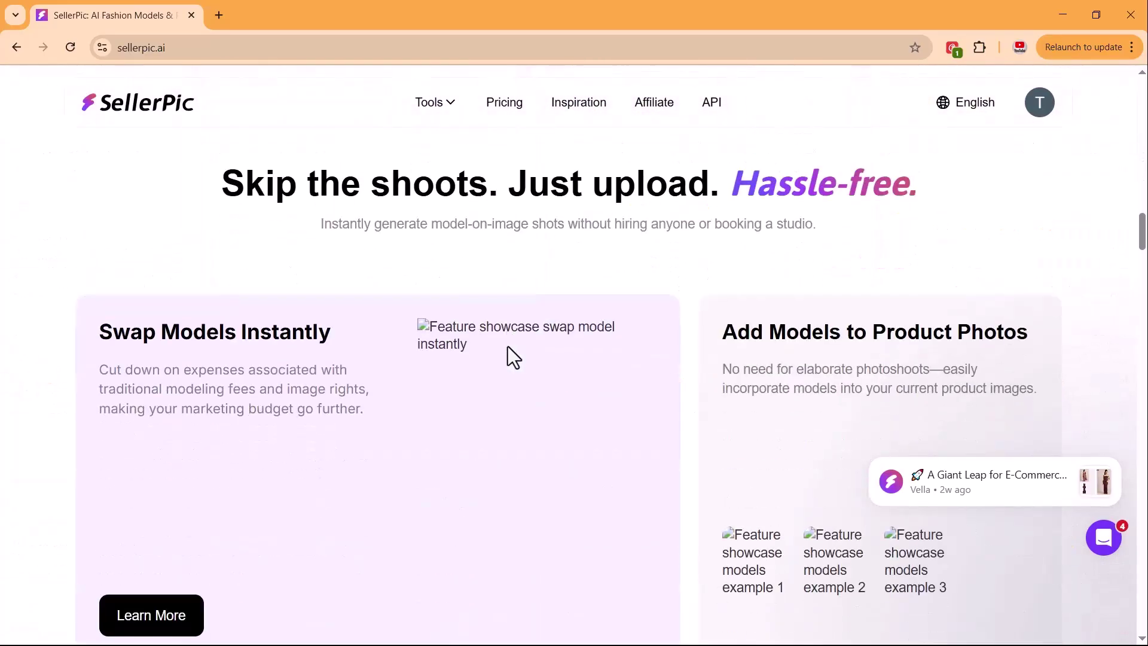
scroll(524, 268, "down", 1)
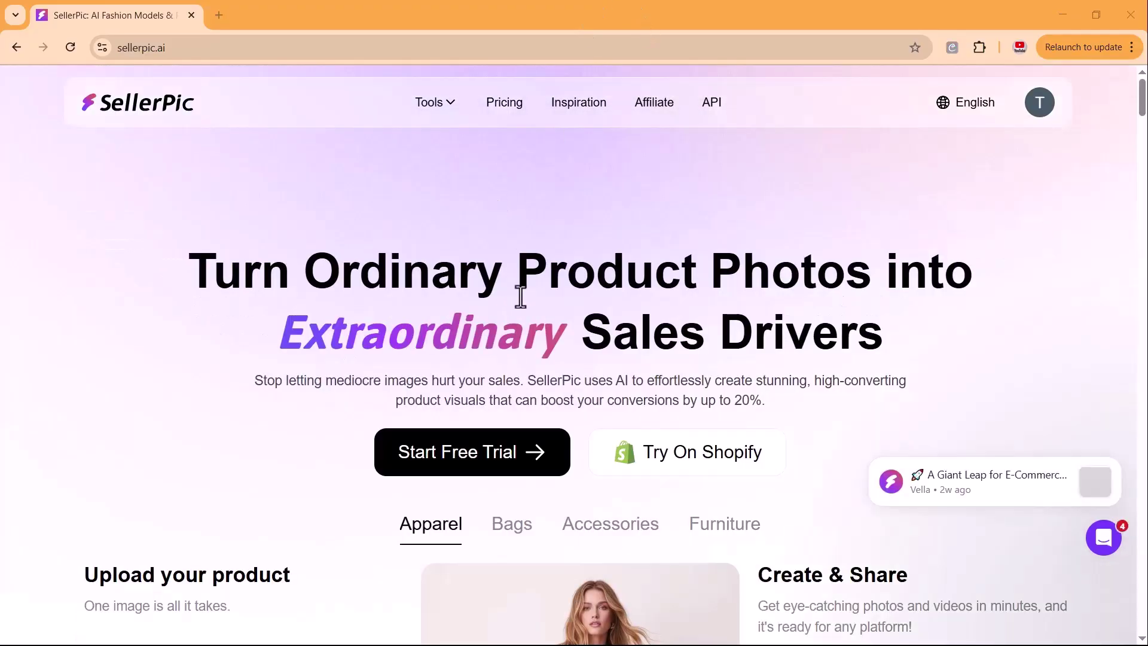
scroll(520, 297, "down", 3)
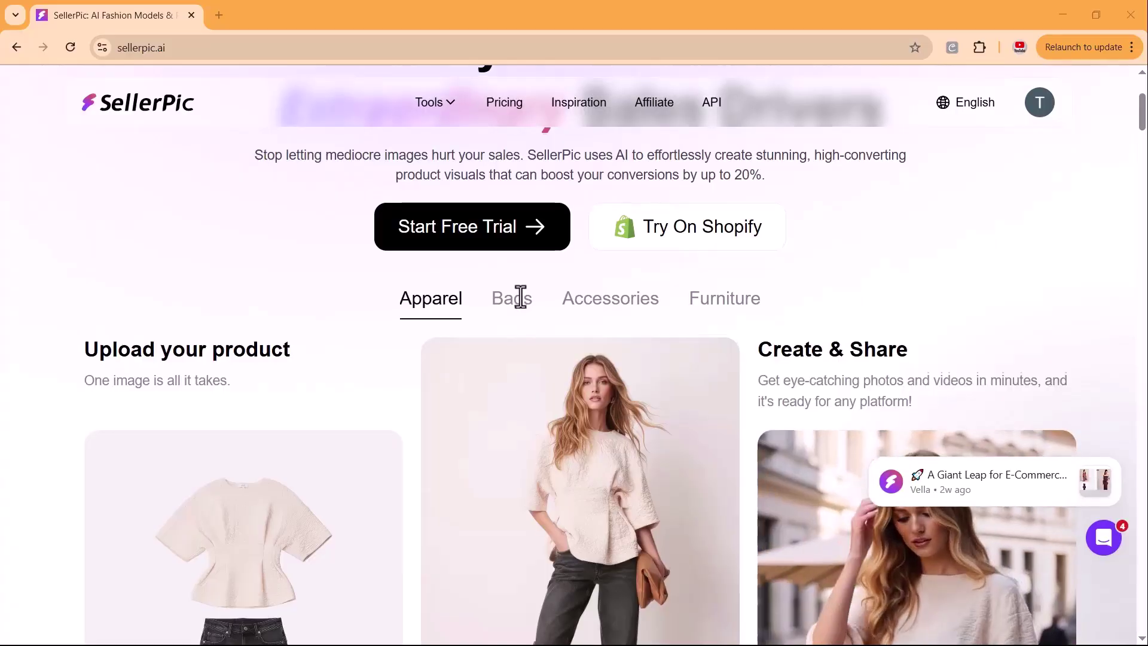
scroll(520, 298, "down", 2)
scroll(520, 297, "down", 3)
scroll(520, 297, "down", 2)
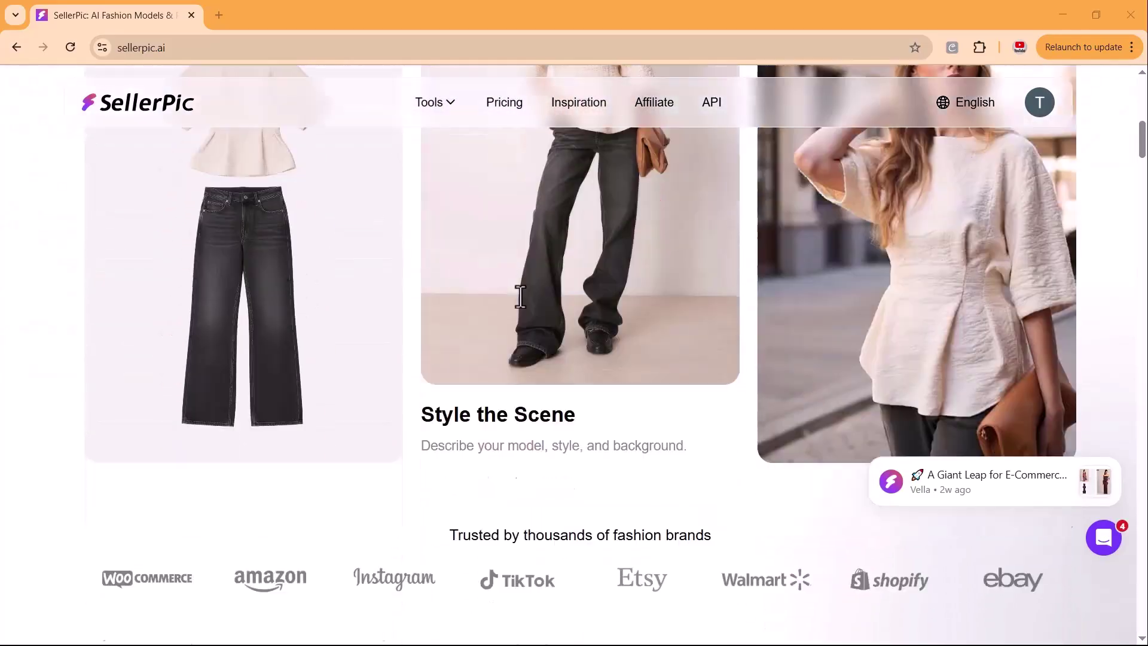
scroll(521, 297, "up", 1)
scroll(520, 297, "down", 7)
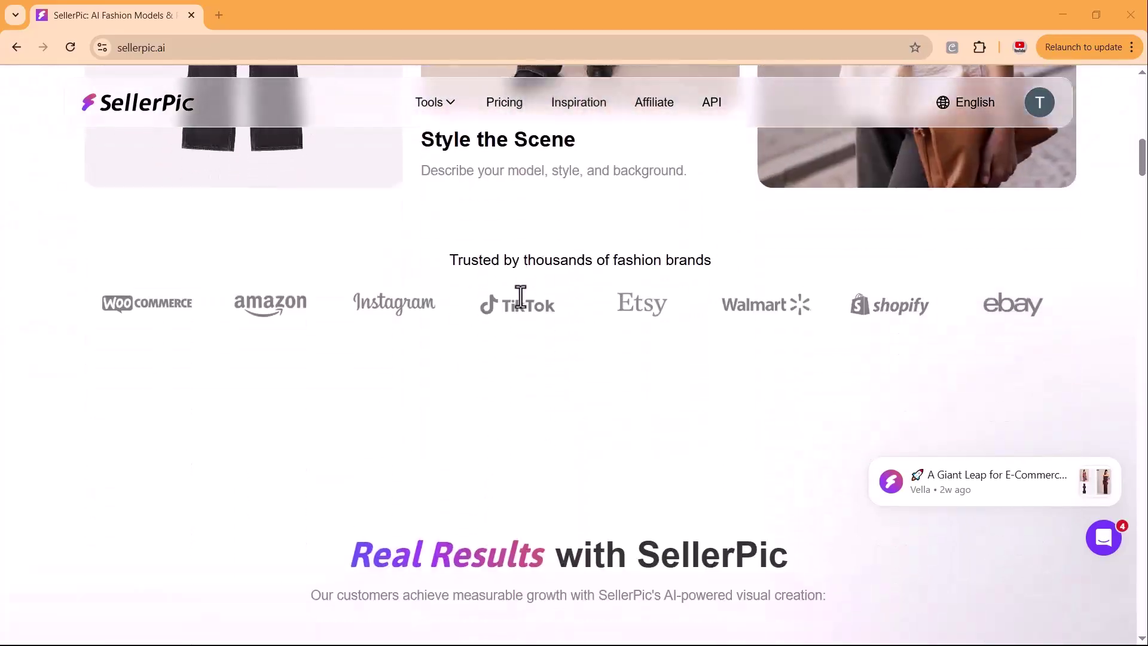
scroll(521, 297, "down", 5)
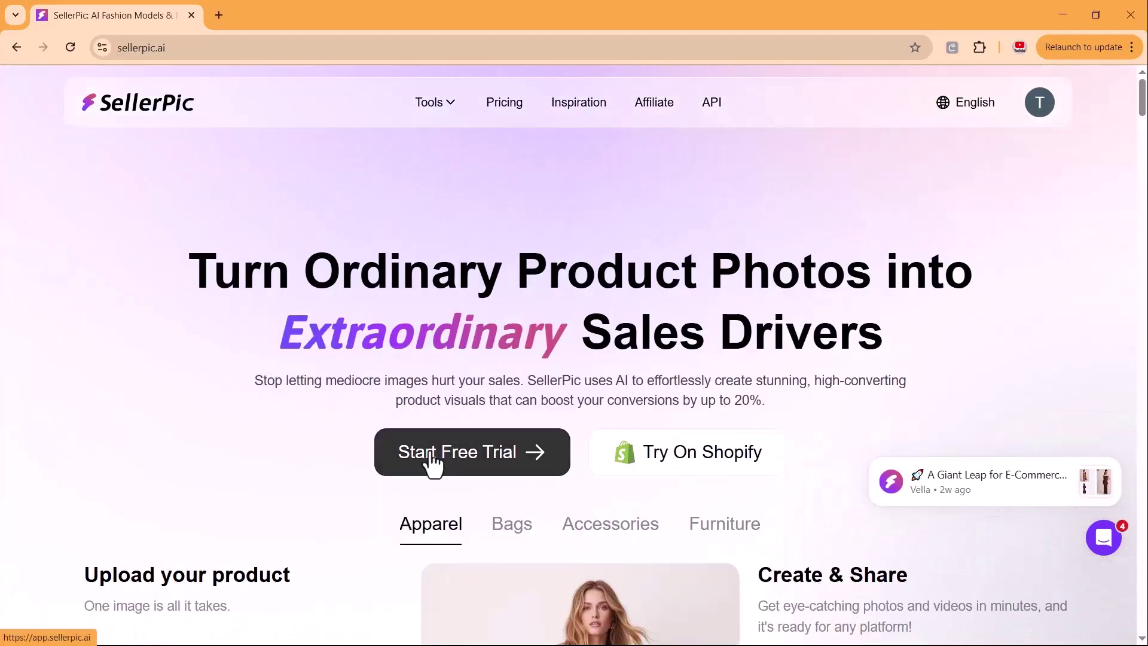
Step: Start the free trial and keep Nano Banana as the image model
left_click(432, 464)
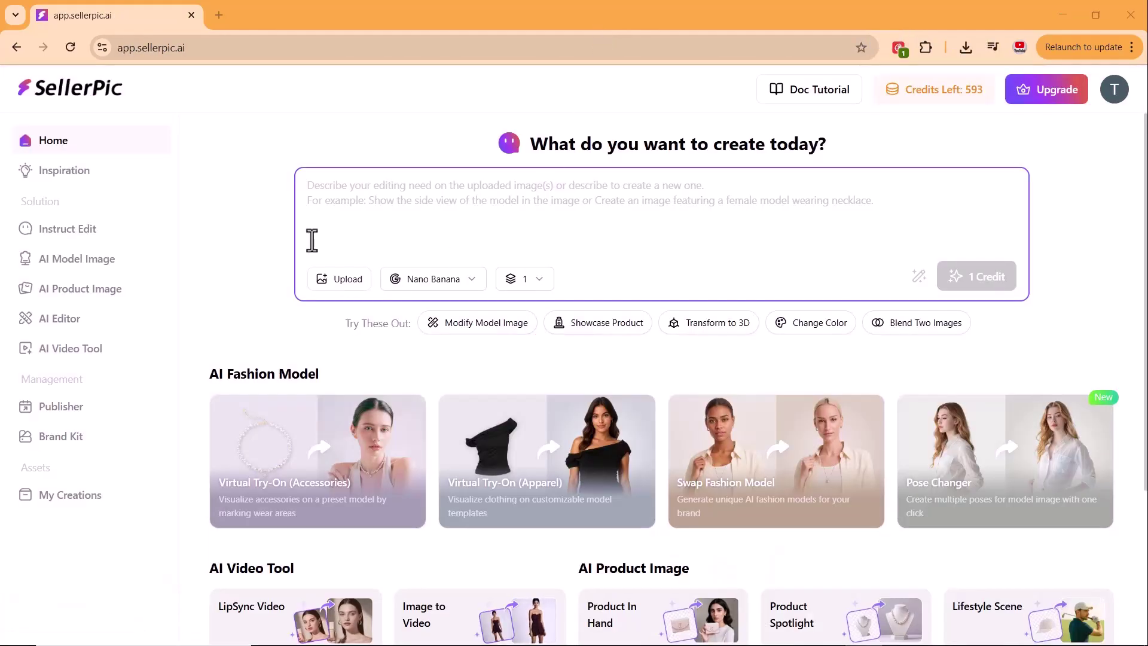
left_click(440, 287)
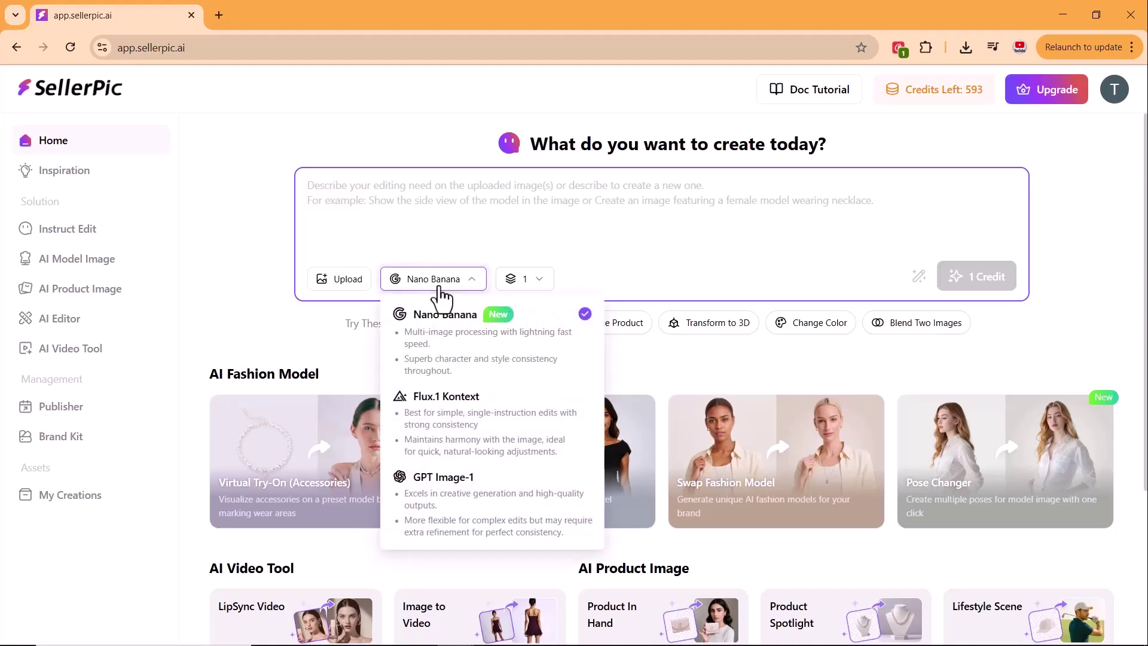
left_click(469, 344)
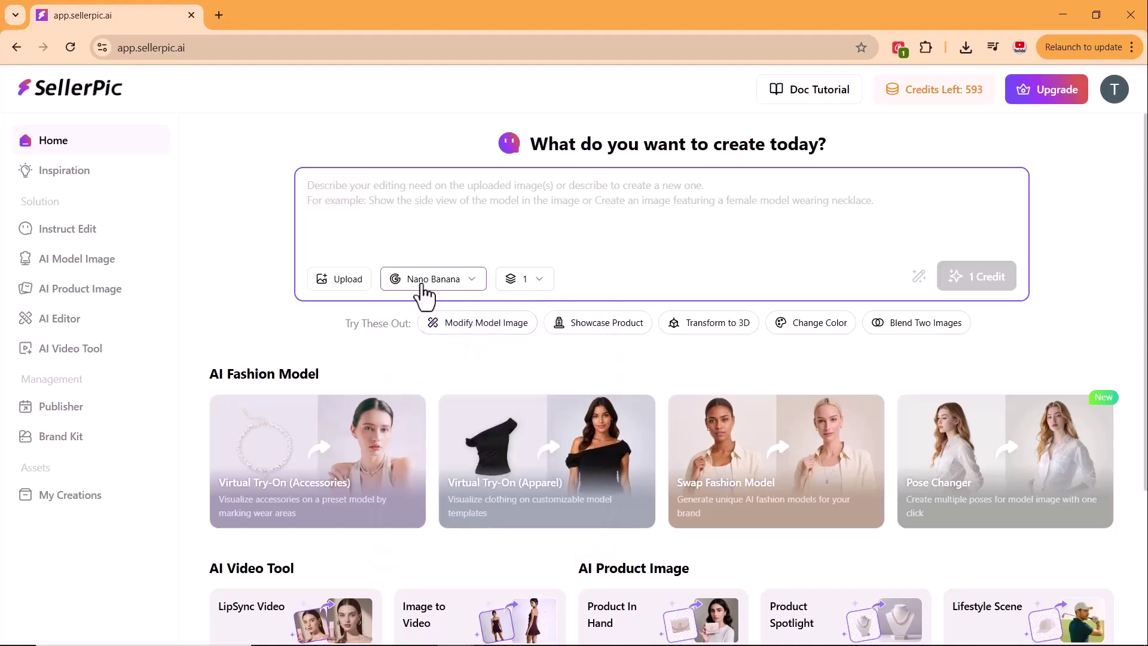
Step: Upload the grey T-shirt and jeans model photo from the Downloads folder
left_click(344, 281)
left_click(347, 336)
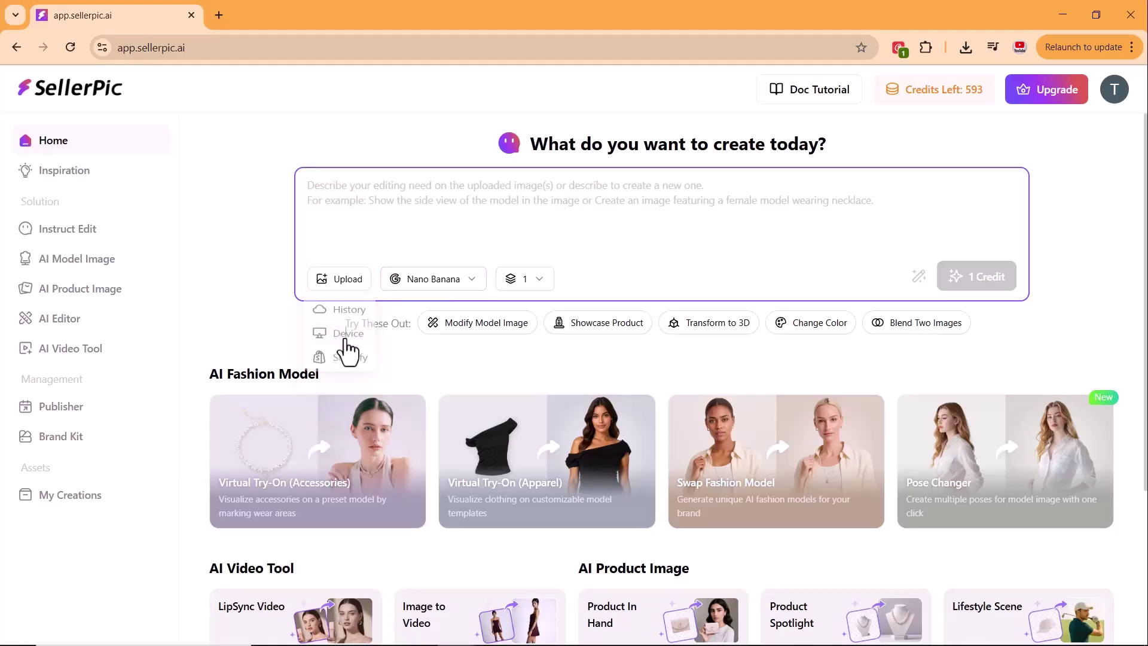
left_click(53, 213)
left_click(163, 154)
left_click(1023, 622)
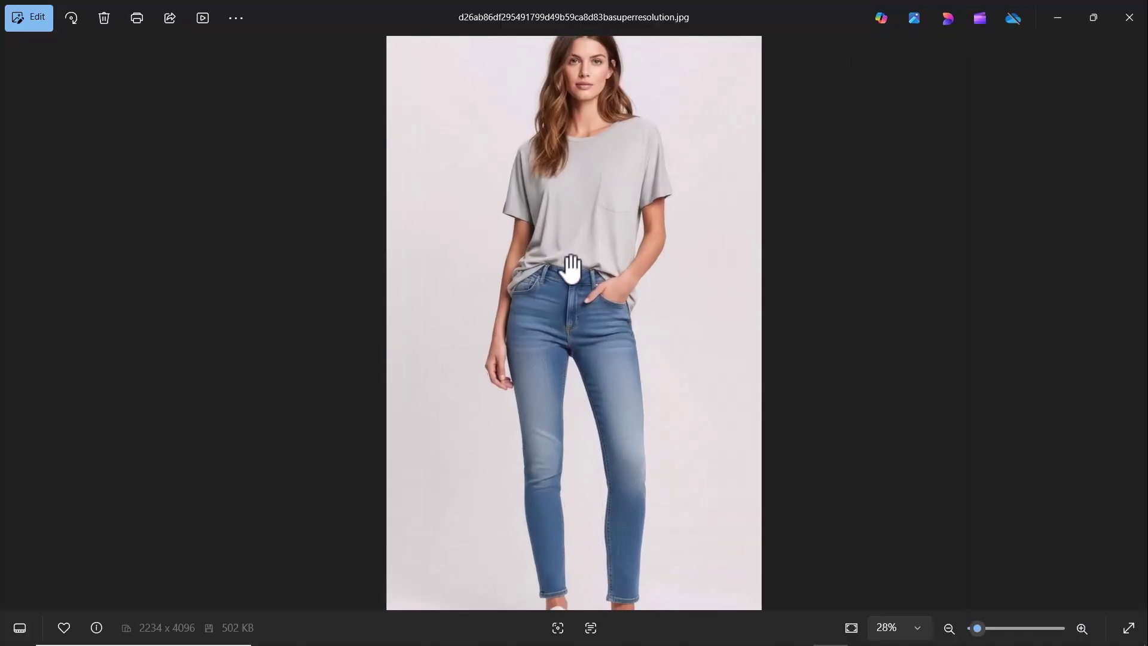
scroll(609, 224, "up", 2)
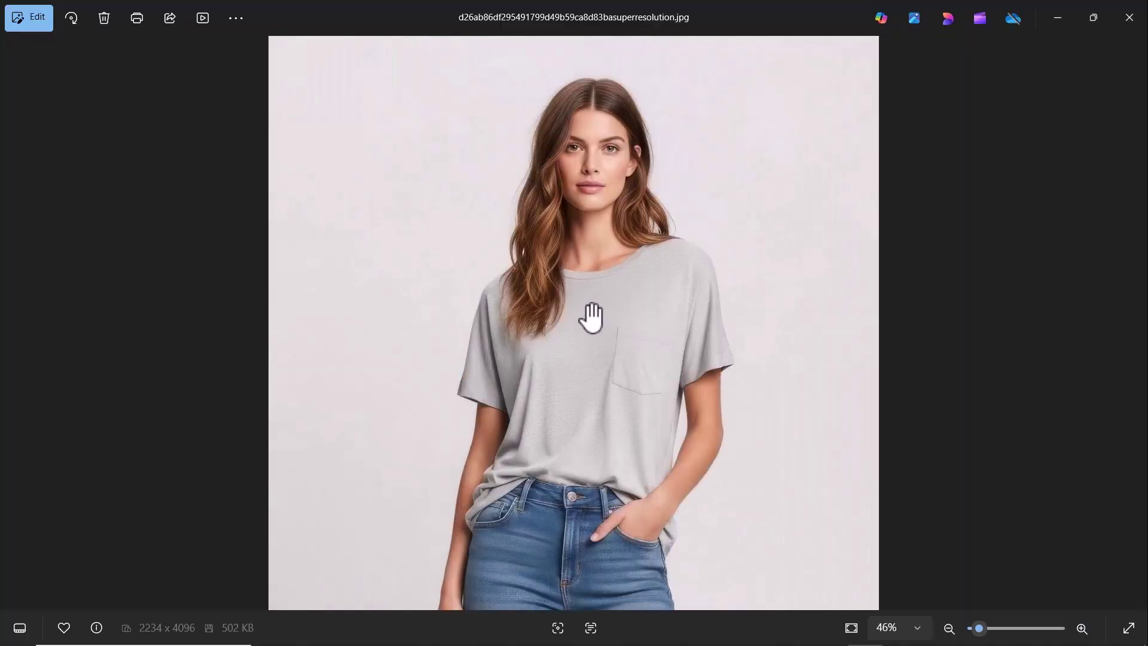
scroll(598, 334, "down", 2)
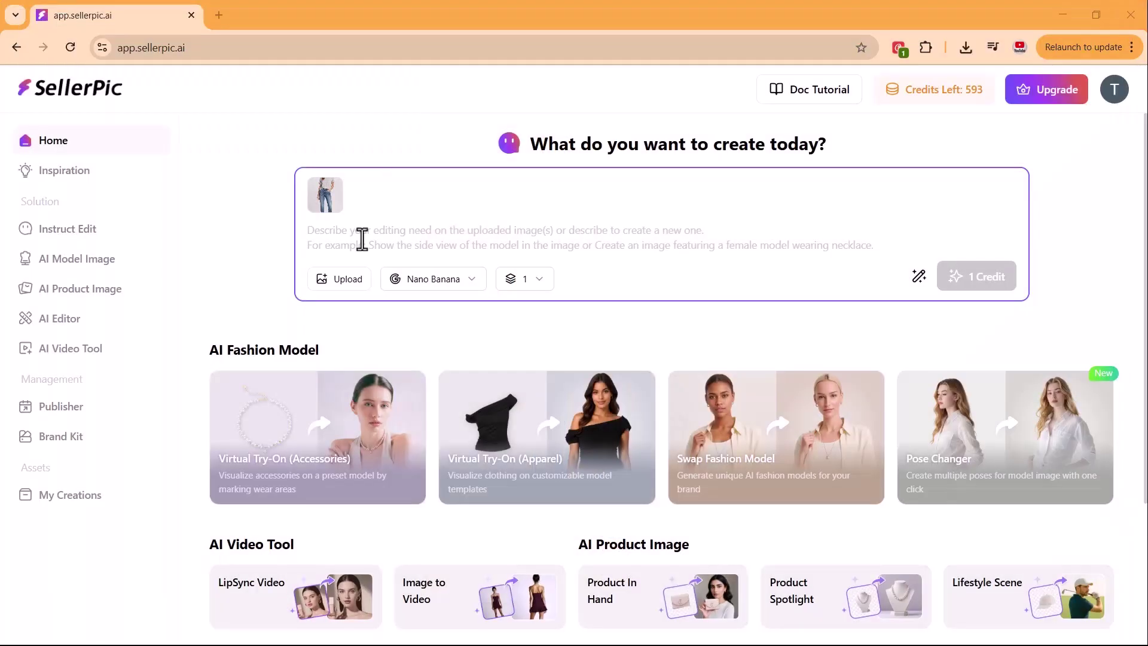
left_click(335, 242)
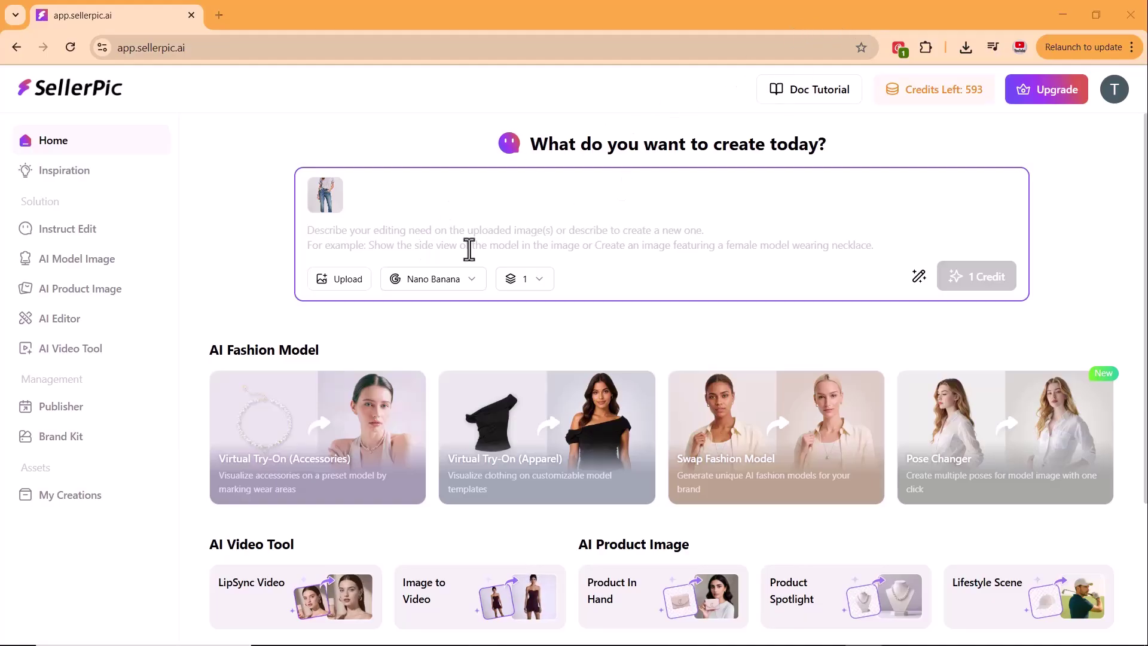
Step: Generate the cobbled café-street background edit for 1 credit and open the result
type("Change the background to a busy street with cafés.")
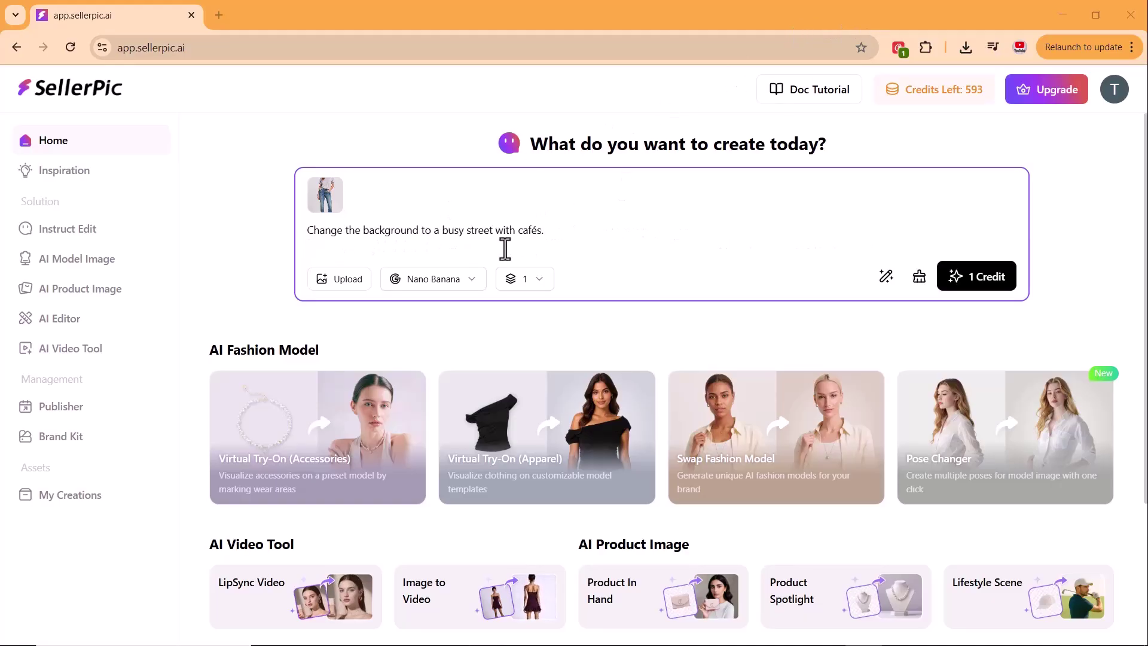
left_click(954, 281)
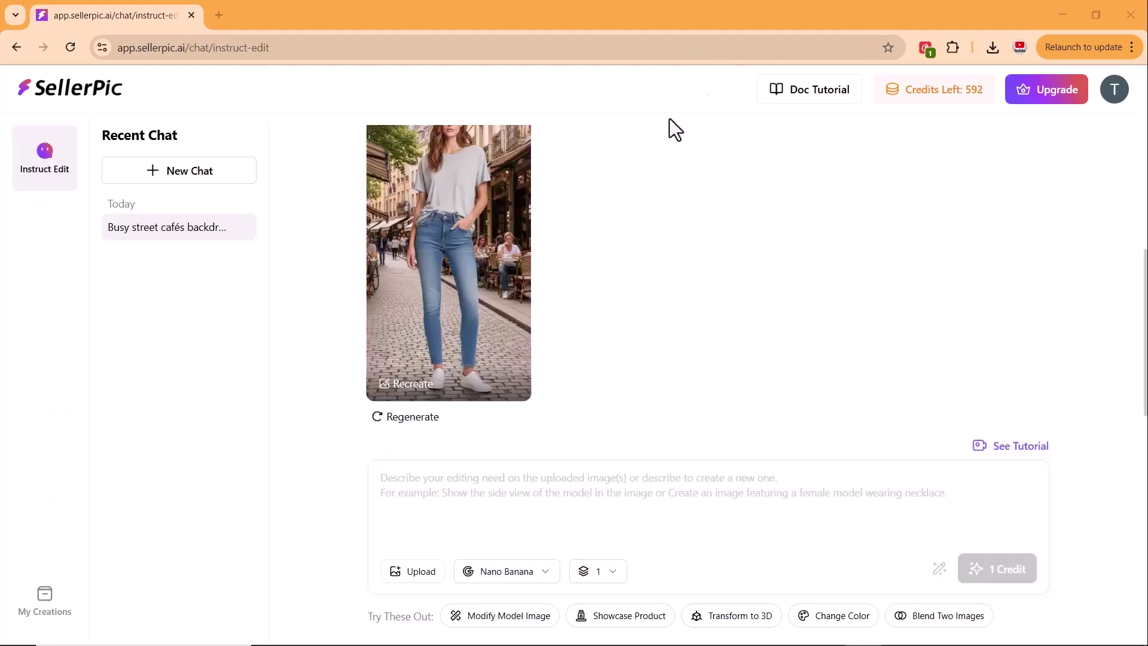
left_click(441, 335)
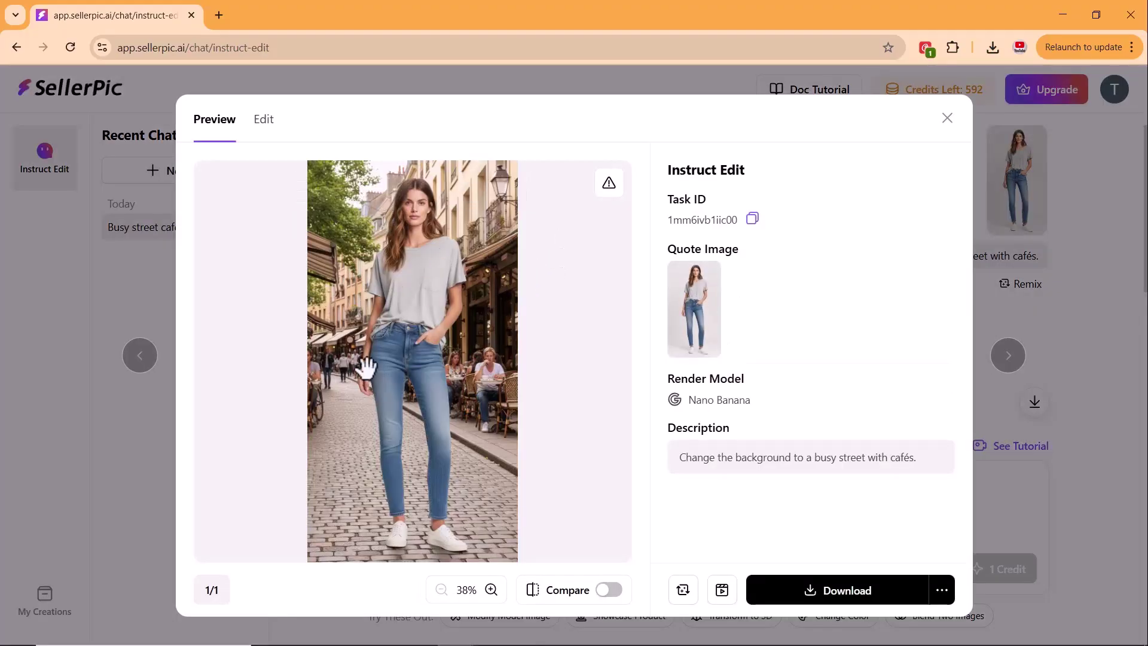
Step: Zoom into the shirt and face, then compare the result with the original
scroll(363, 364, "up", 5)
left_click_drag(479, 260, 379, 486)
scroll(436, 402, "up", 3)
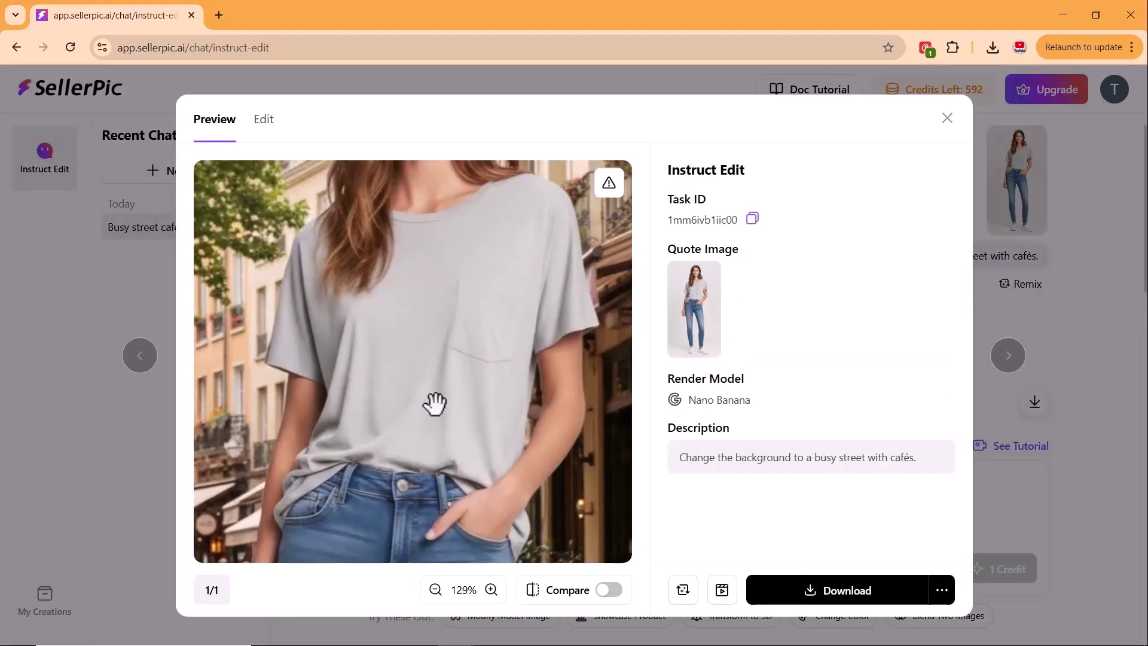
scroll(400, 359, "down", 3)
scroll(400, 380, "down", 2)
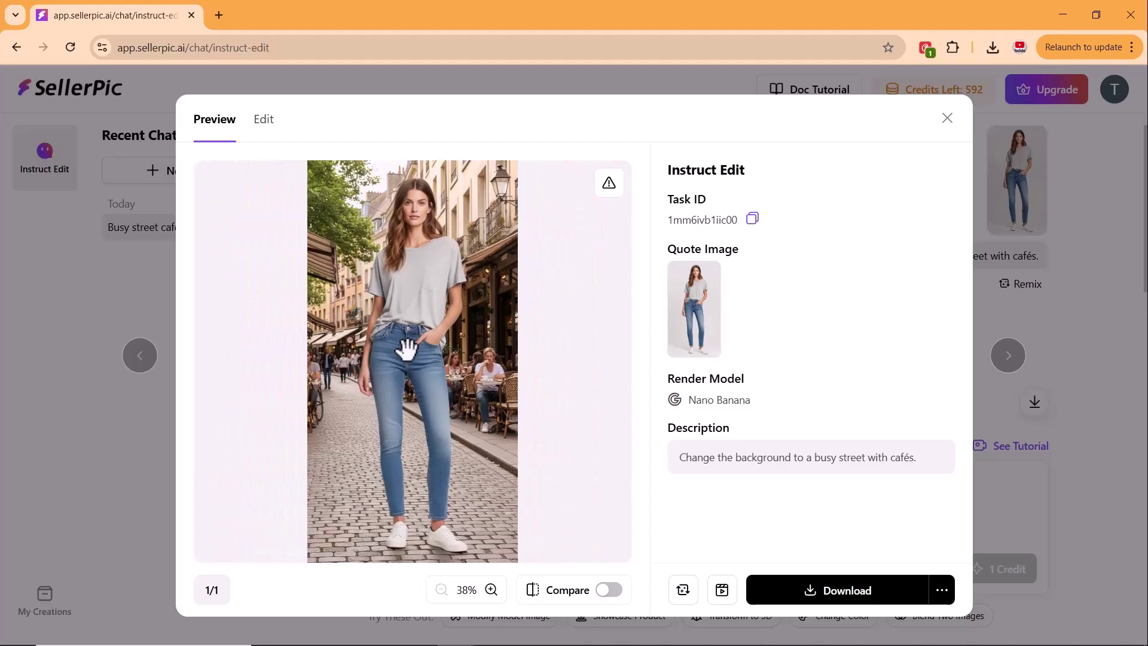
left_click(610, 591)
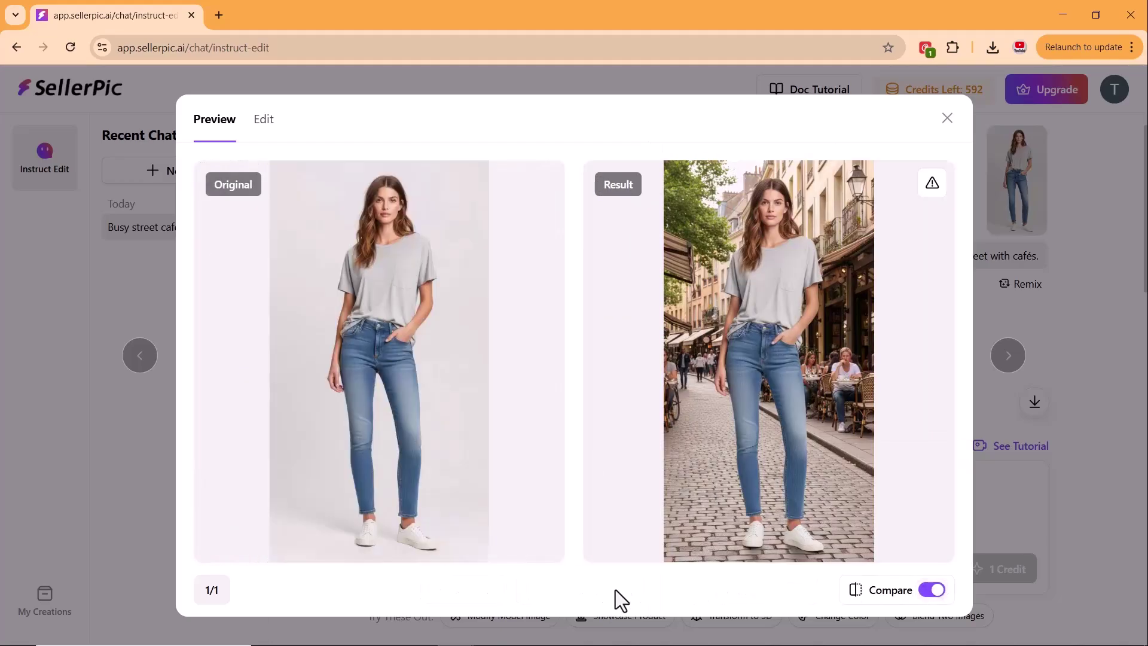
Step: Download the café-street result as a 4K JPG for 2 credits
key("Escape")
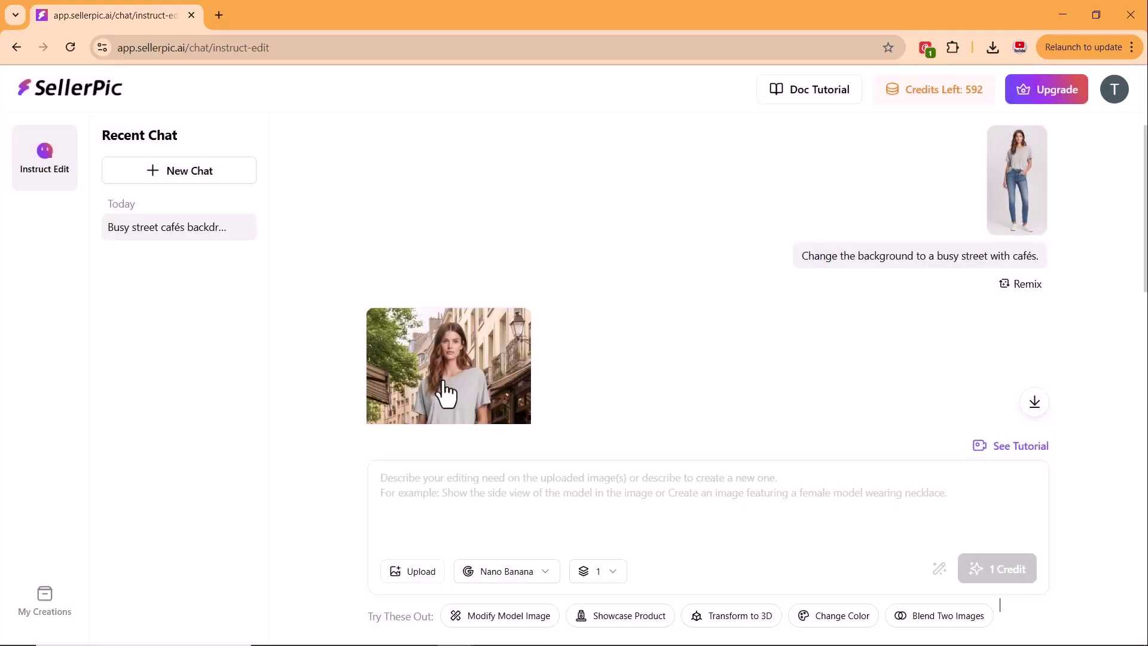
scroll(457, 371, "down", 1)
left_click(448, 323)
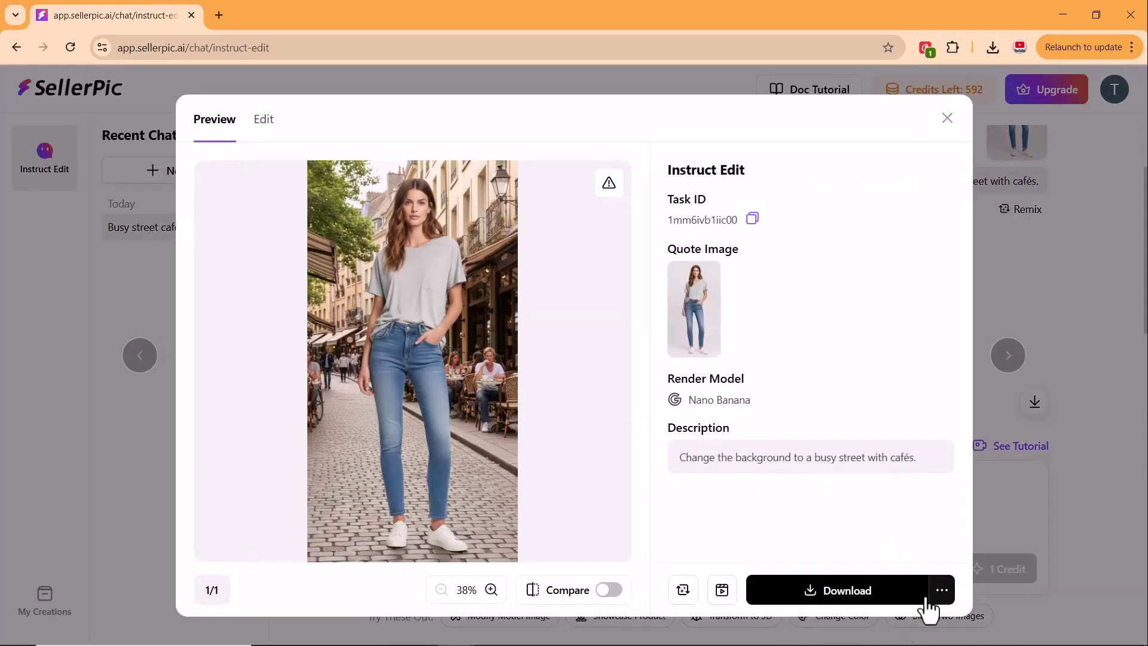
mouse_move(869, 603)
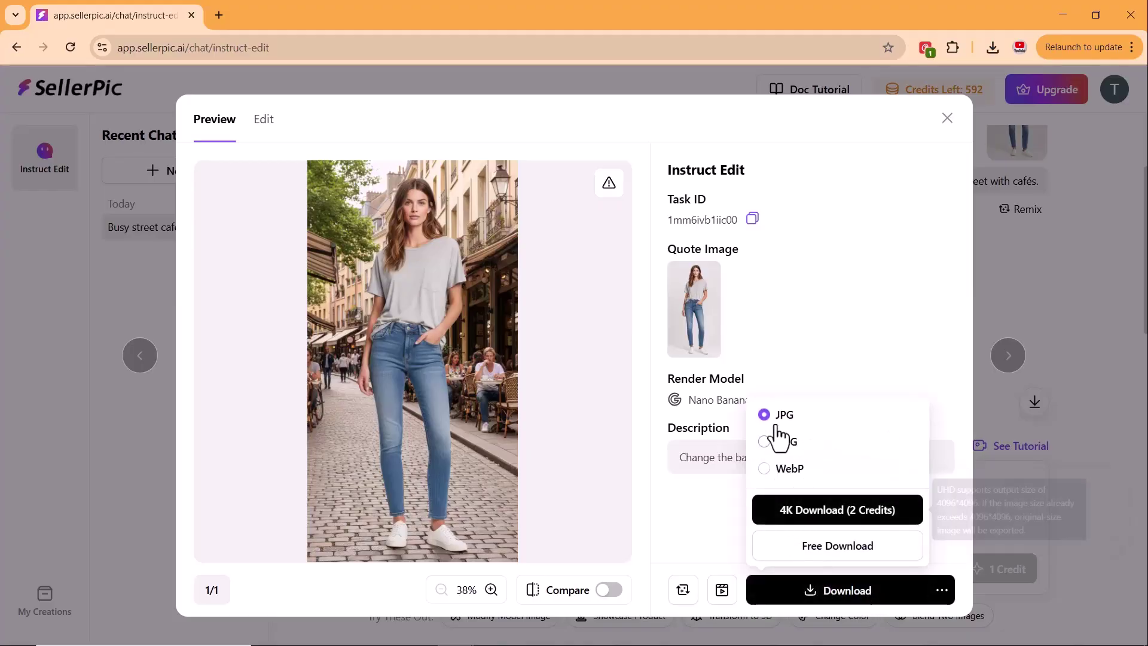
left_click(848, 511)
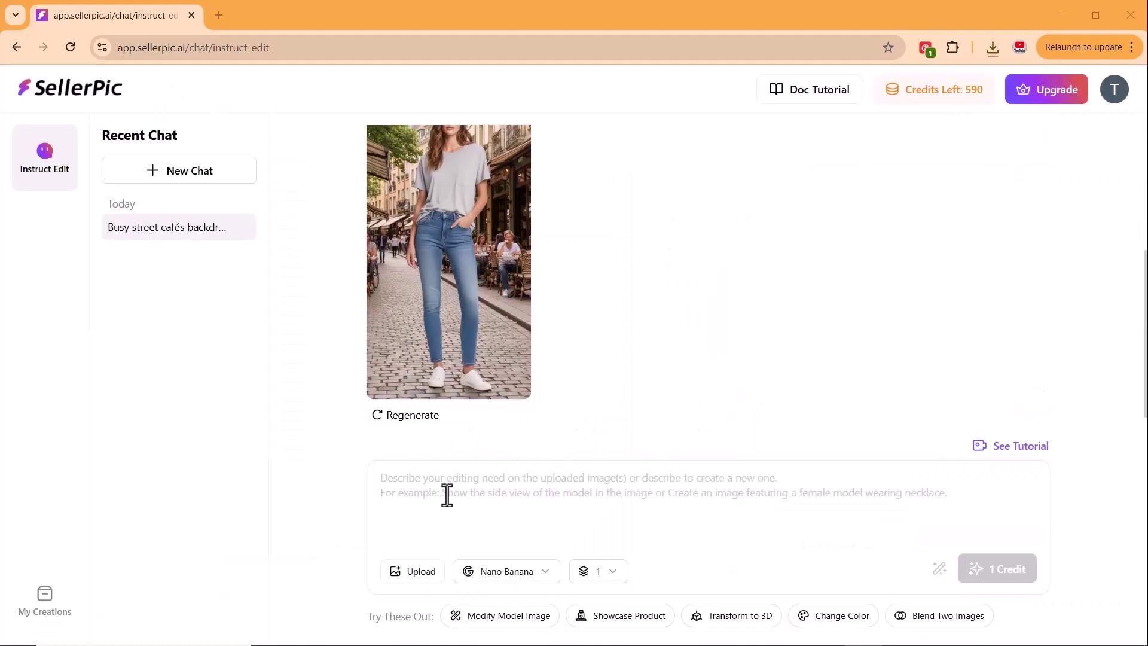
left_click(450, 495)
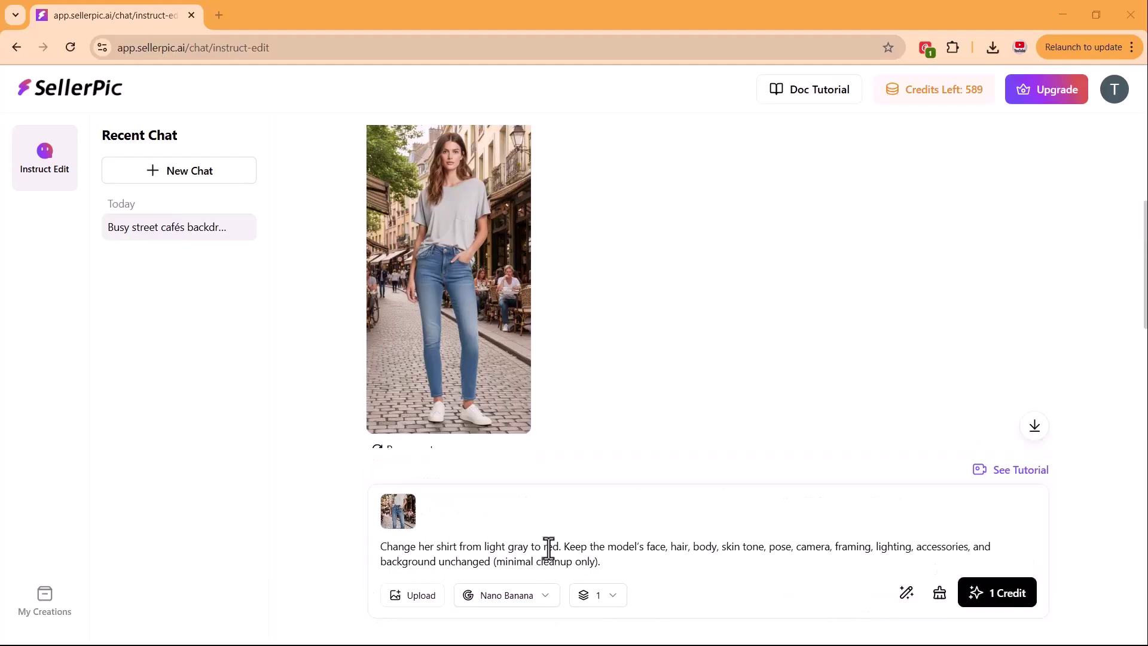
Step: Generate the red-shirt recolour and zoom through it beside the grey original
left_click(996, 595)
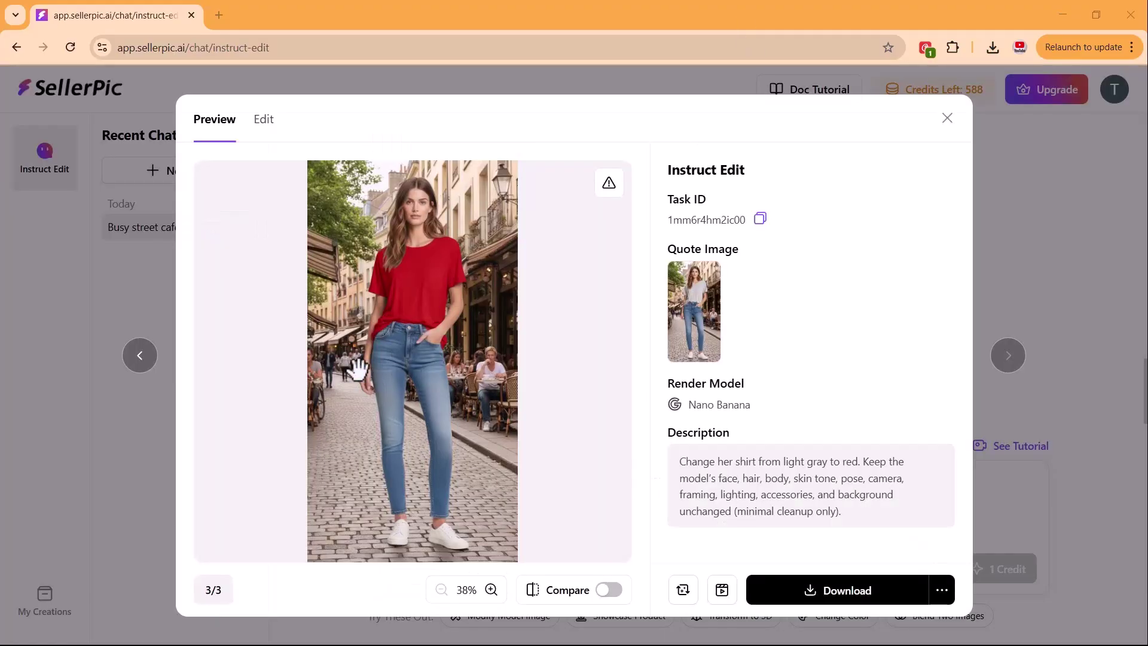
left_click(608, 590)
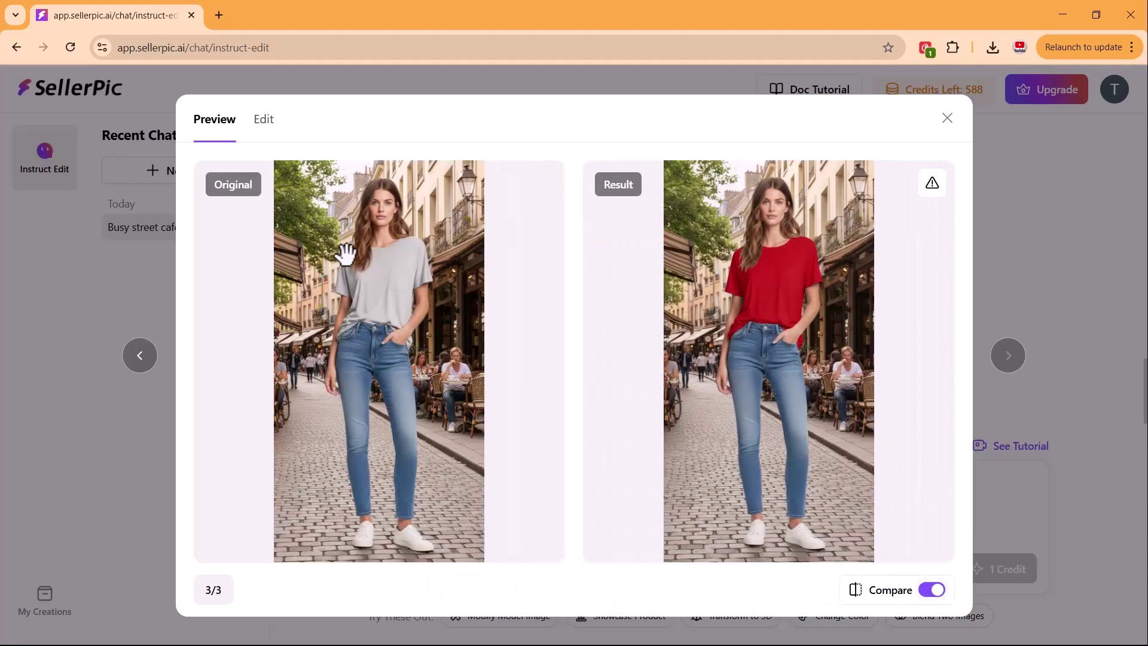
scroll(741, 232, "up", 5)
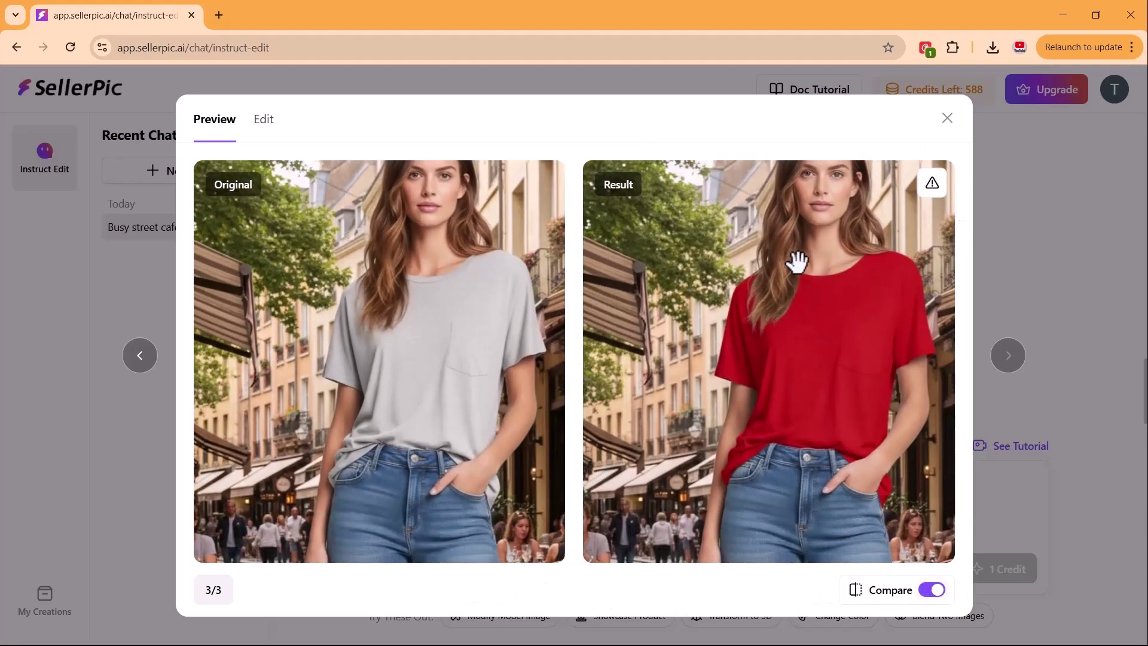
scroll(831, 347, "down", 5)
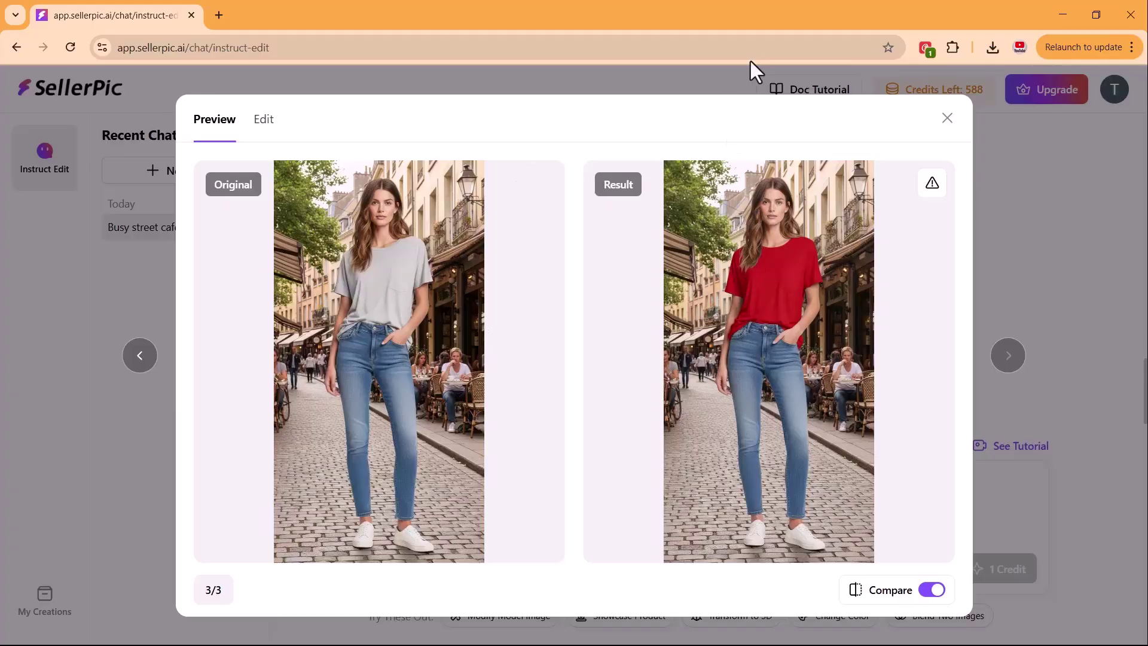
Step: Request sunglasses on her head and a red handbag for the red-shirt photo
left_click(947, 119)
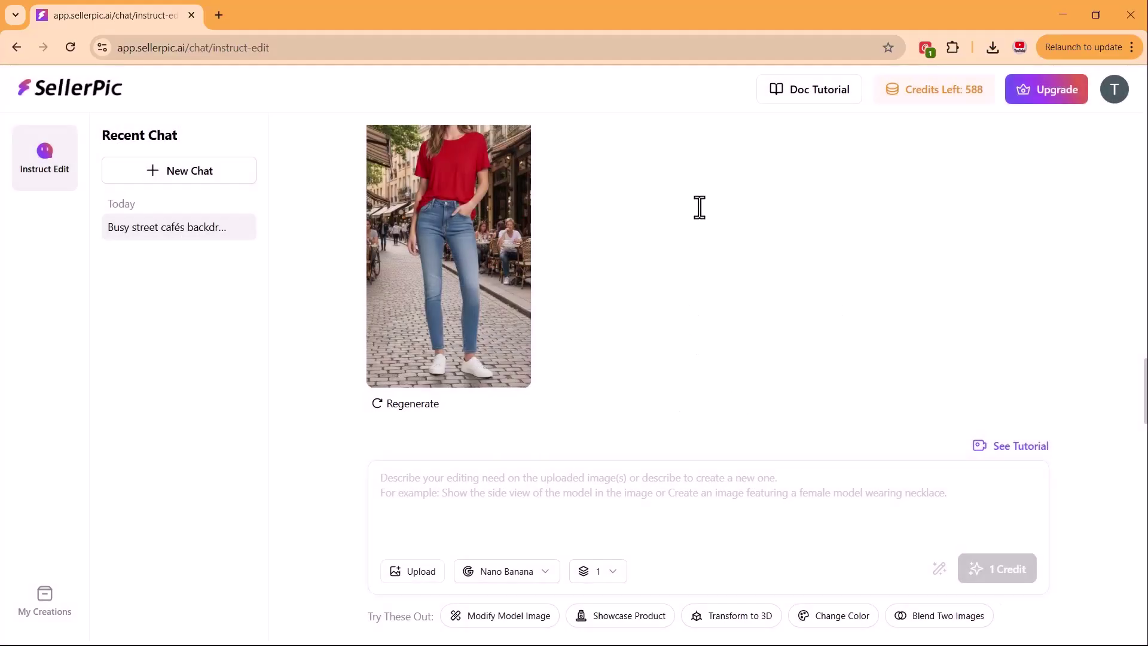
left_click(562, 499)
type("add sun glasses on her head and a red handbag. Keep the model’s face, hair, body, skin tone, pose, camera, framing, lighting, accessories, and background unchanged (minimal cleanup only).")
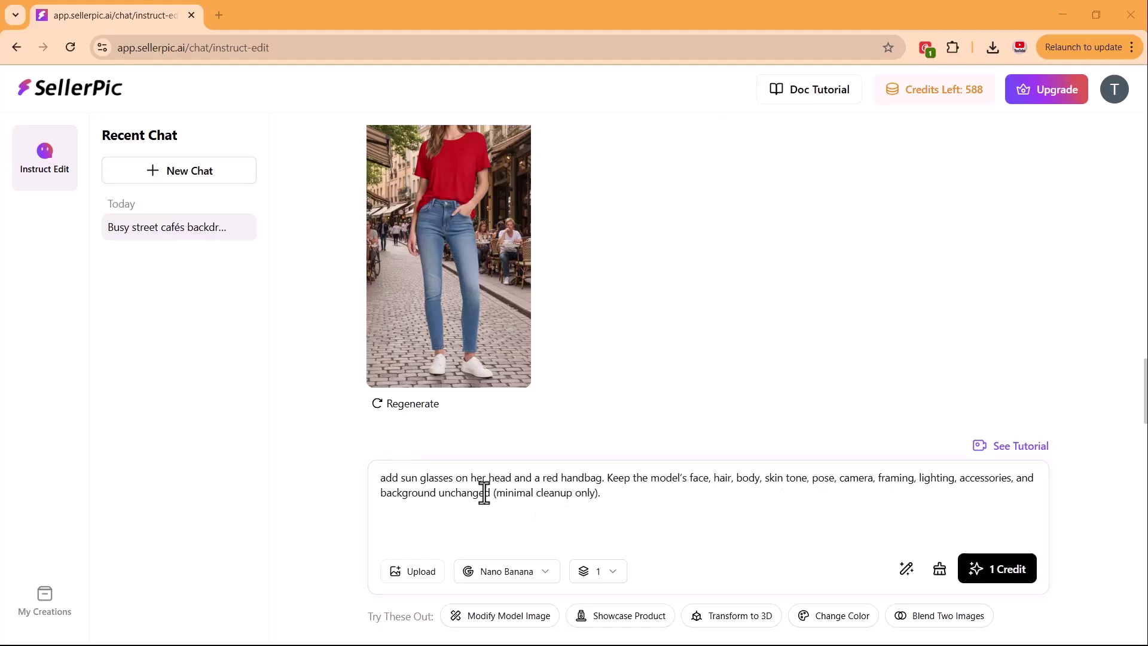
left_click(989, 568)
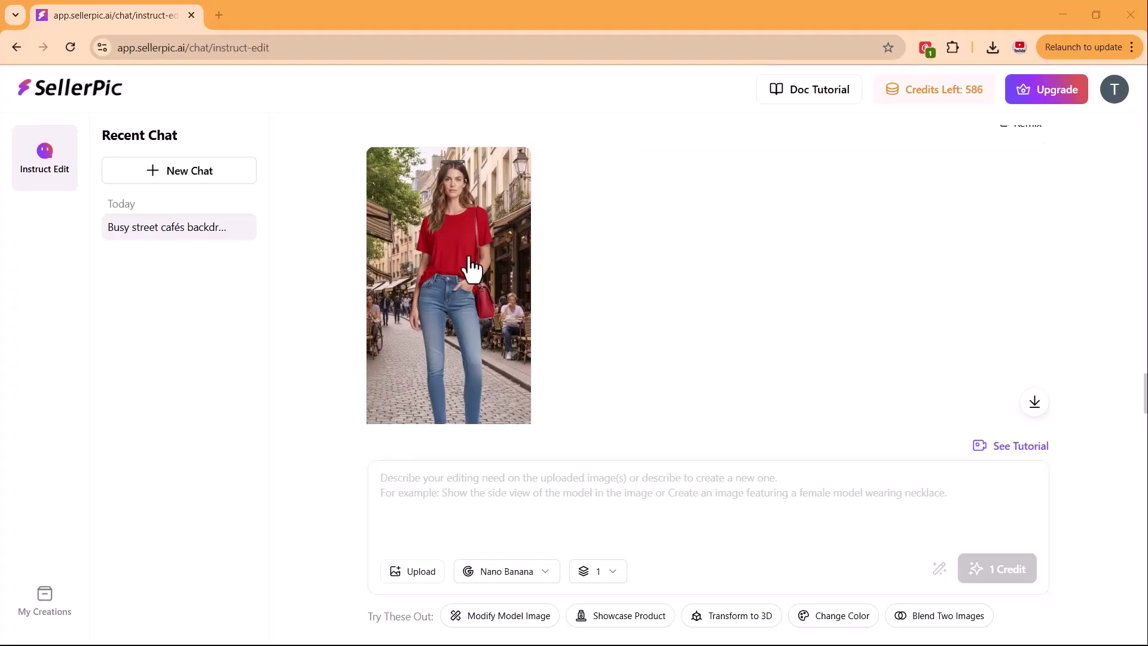
Step: Zoom into the sunglasses in the new result and compare it with its original
left_click(471, 264)
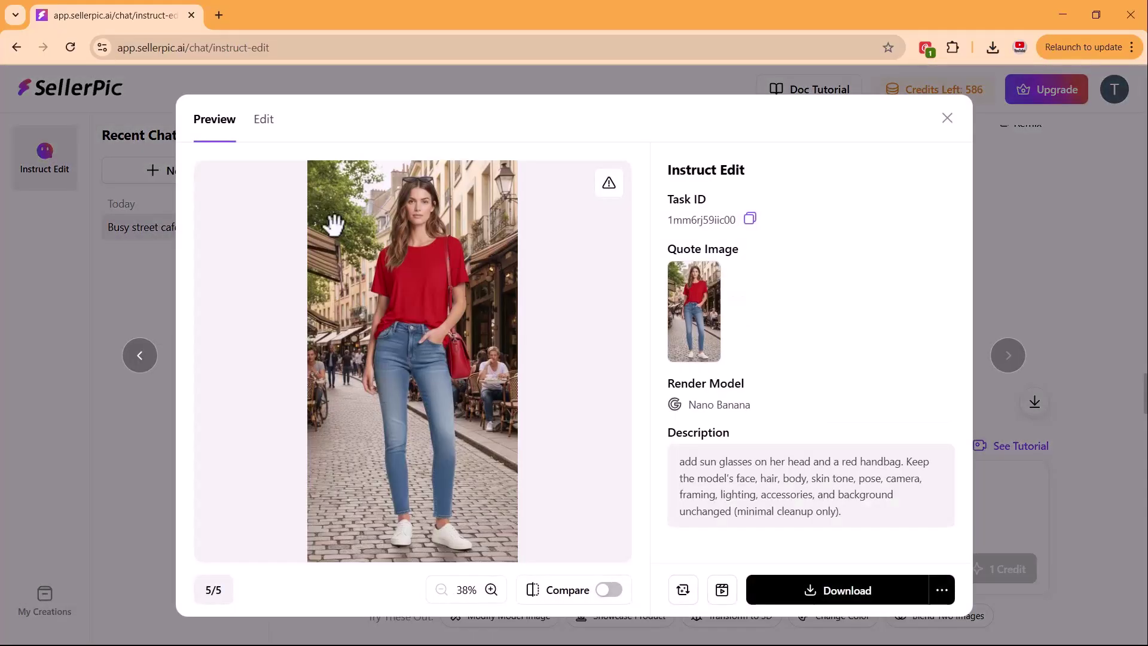
scroll(404, 189, "up", 5)
left_click_drag(403, 184, 399, 410)
scroll(399, 410, "up", 1)
scroll(395, 419, "down", 5)
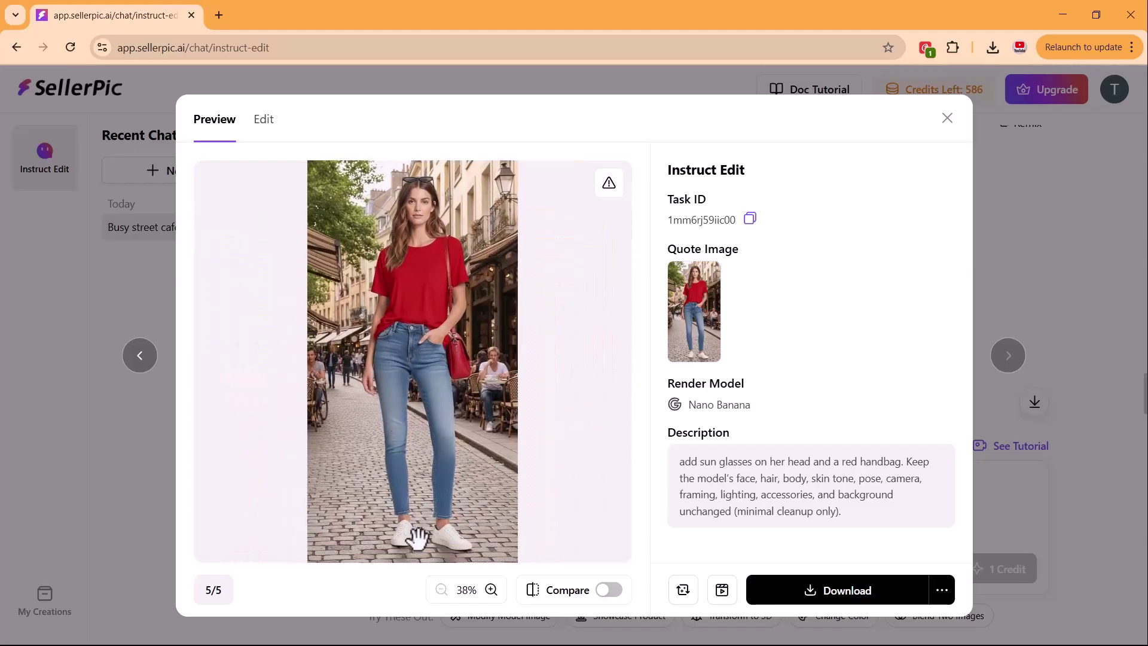
left_click(609, 589)
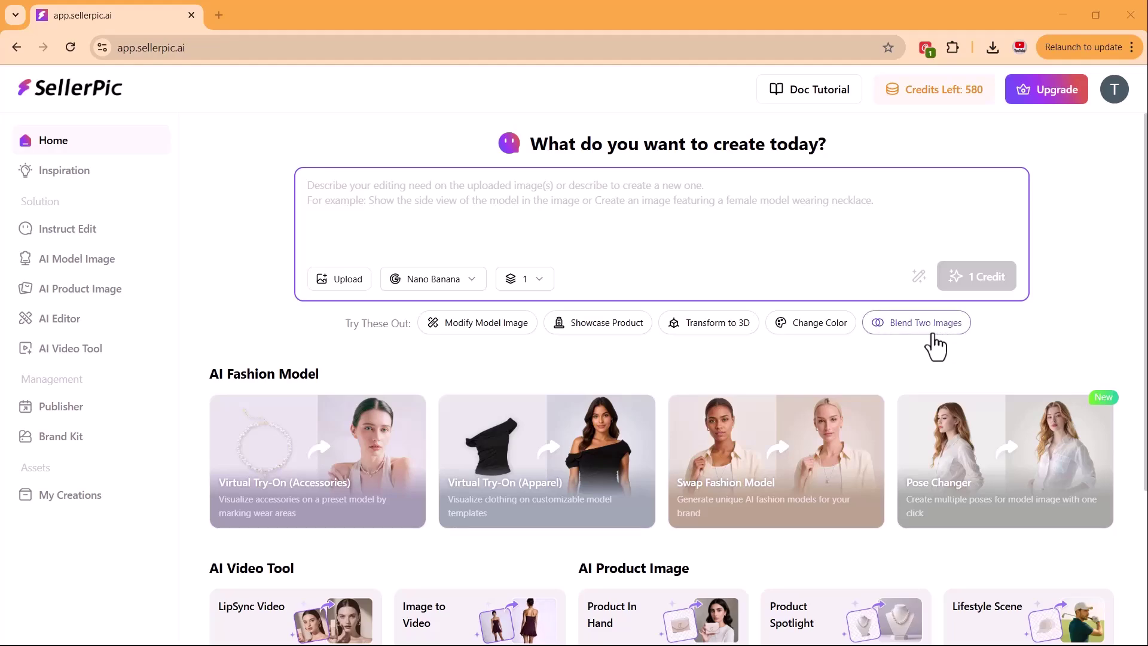
Step: Swap the Blend Two Images samples for the black dress and floral-dress photos
left_click(934, 326)
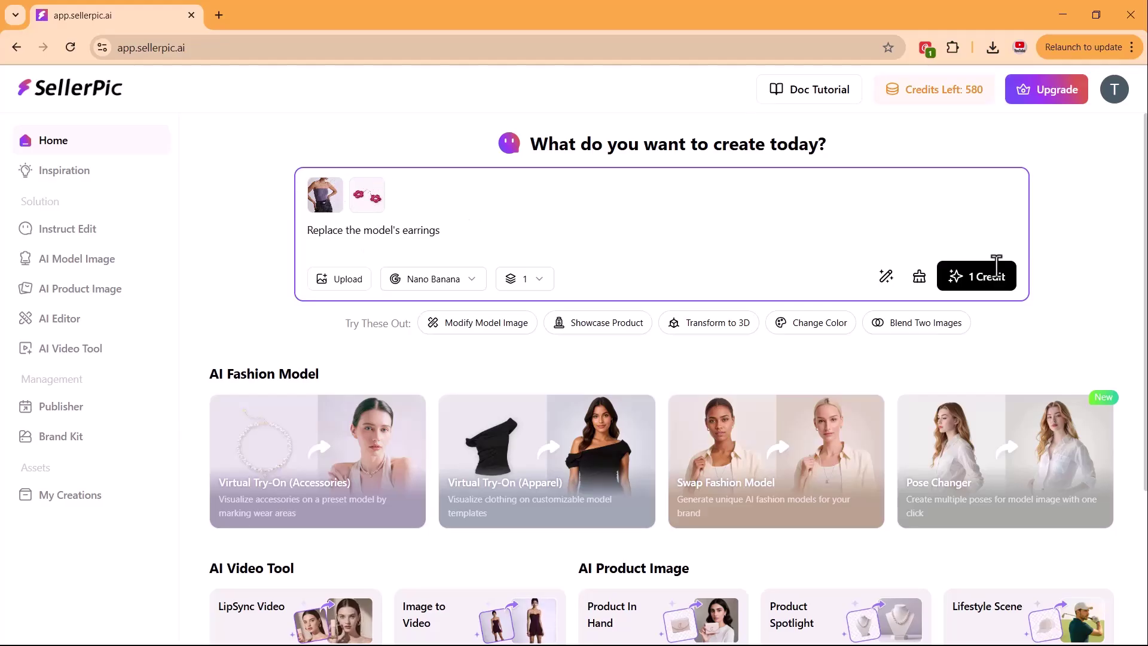
left_click(341, 181)
left_click(340, 181)
left_click(346, 278)
left_click(347, 337)
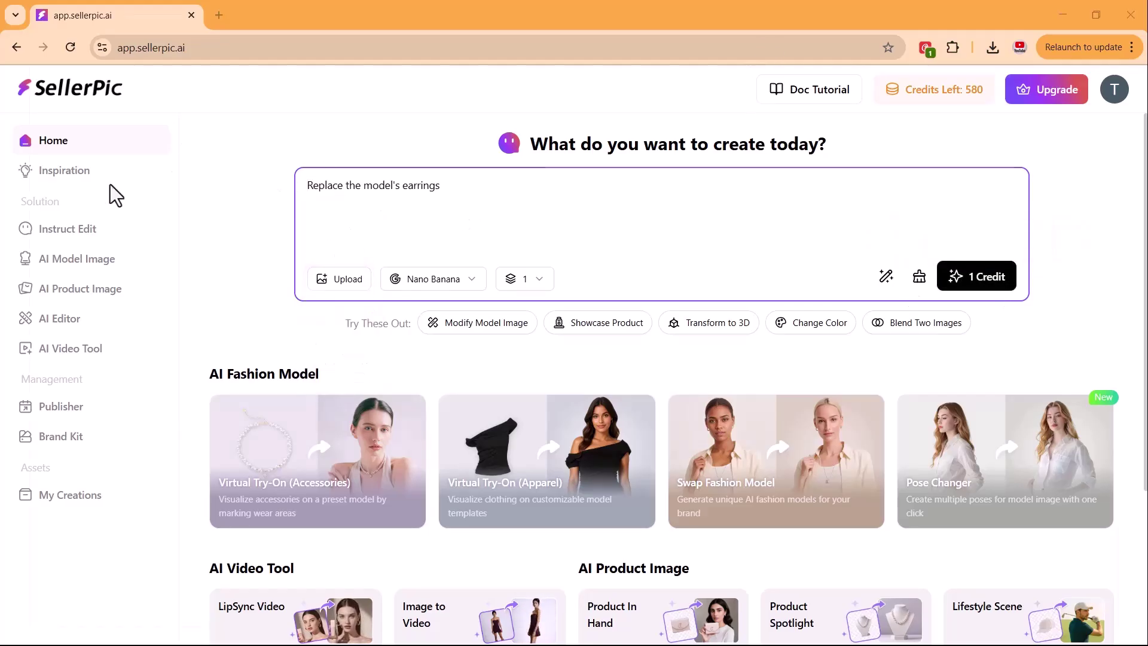
left_click(165, 141)
left_click(261, 141, "ctrl")
key("Return")
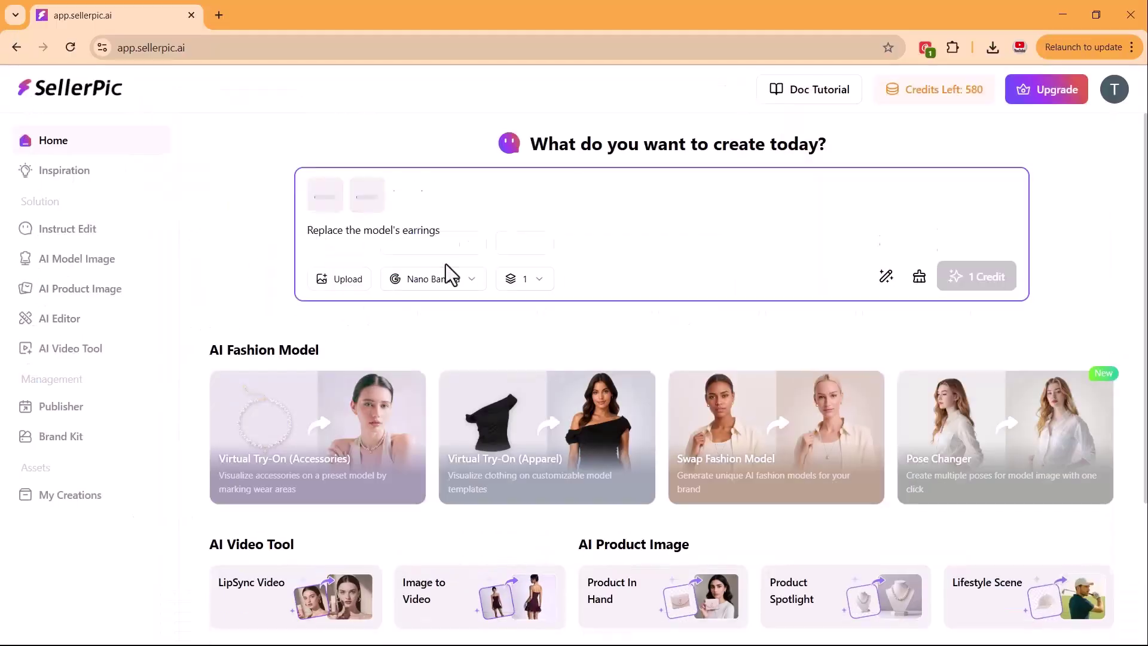
Step: Generate 'Replace the model's evening dress' and zoom into the result's face
type("eve")
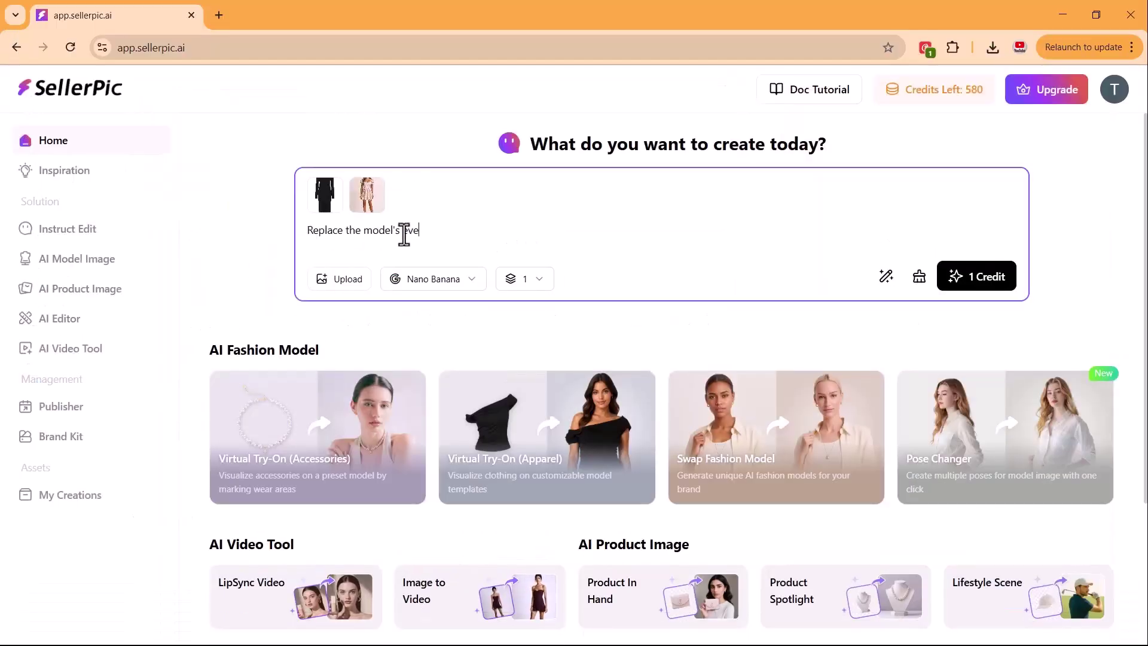
type("ning dress")
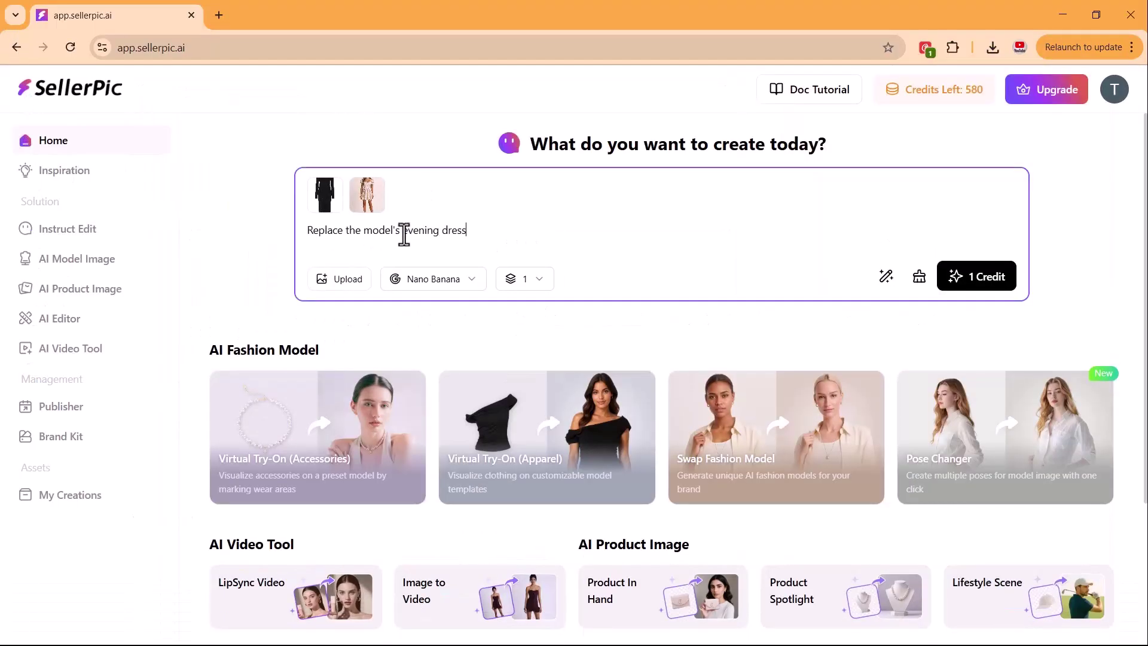
left_click(982, 284)
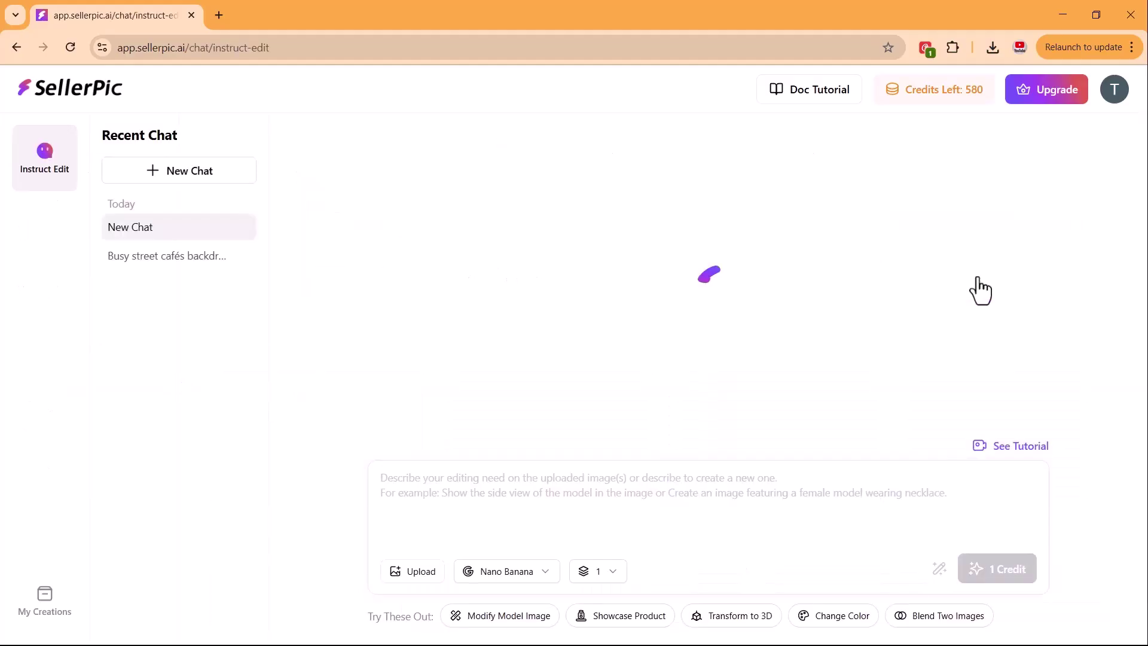
left_click(459, 280)
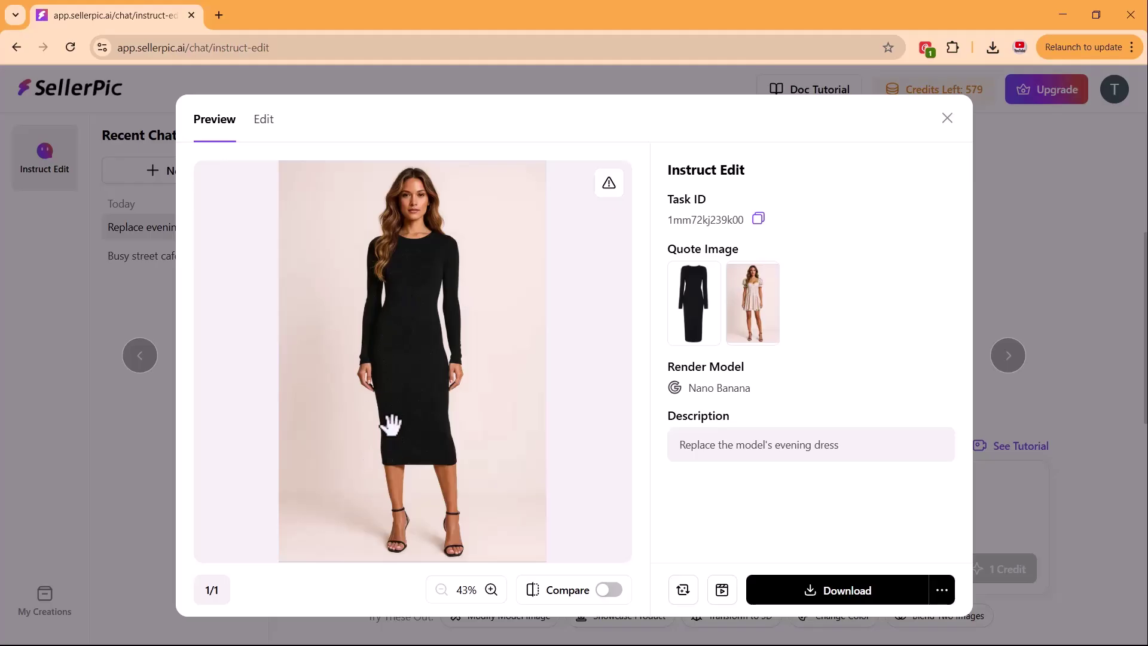
scroll(392, 424, "up", 5)
left_click_drag(389, 423, 392, 397)
scroll(392, 397, "down", 5)
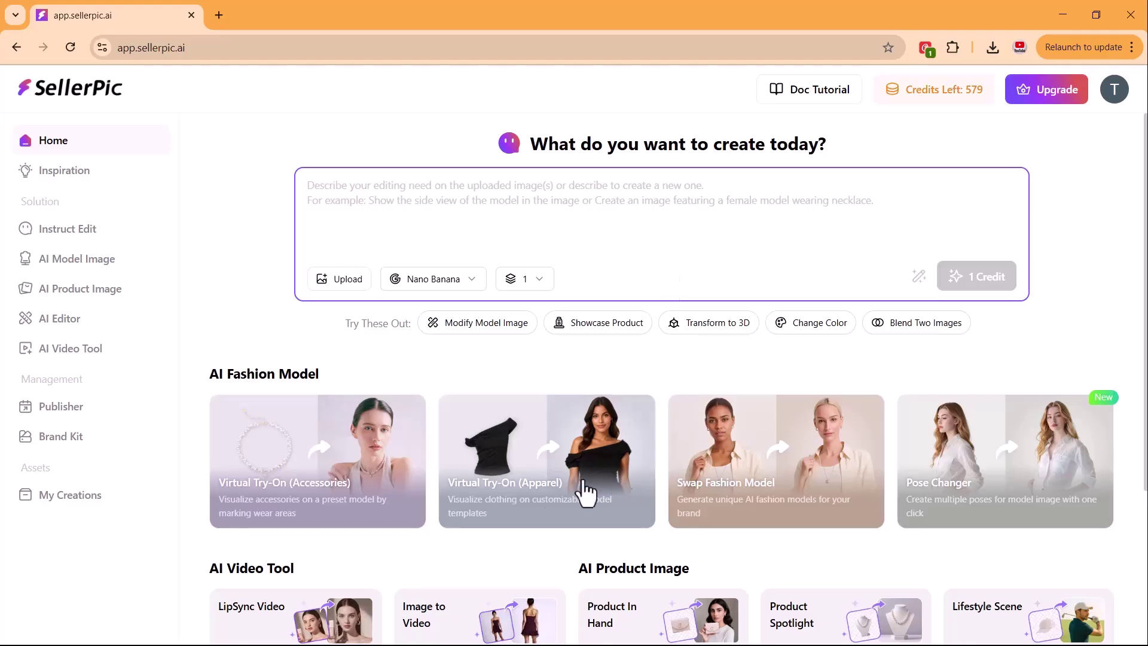
Step: Choose One-Piece Garment in Virtual Try-On (Apparel)
left_click(546, 469)
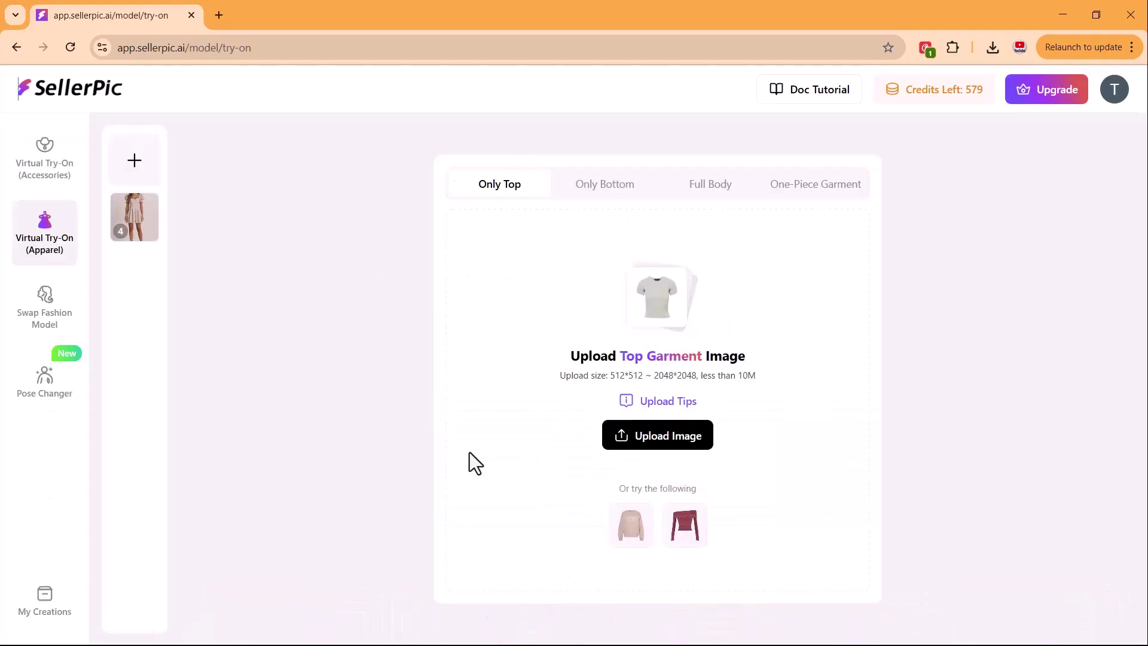
left_click(595, 200)
left_click(711, 198)
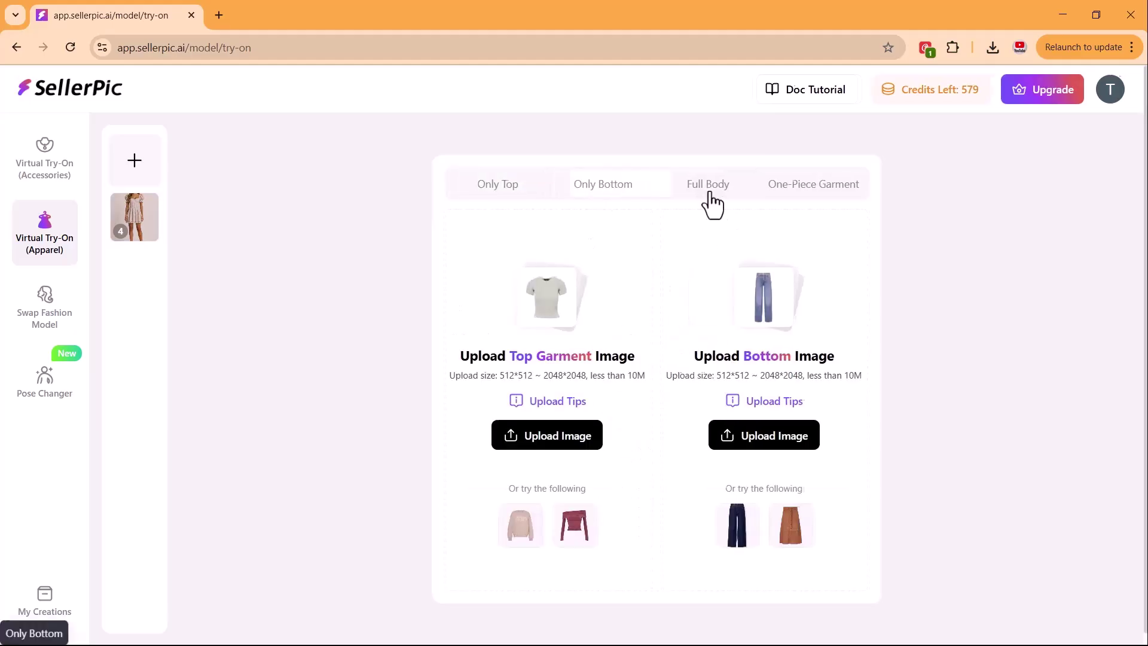
left_click(808, 197)
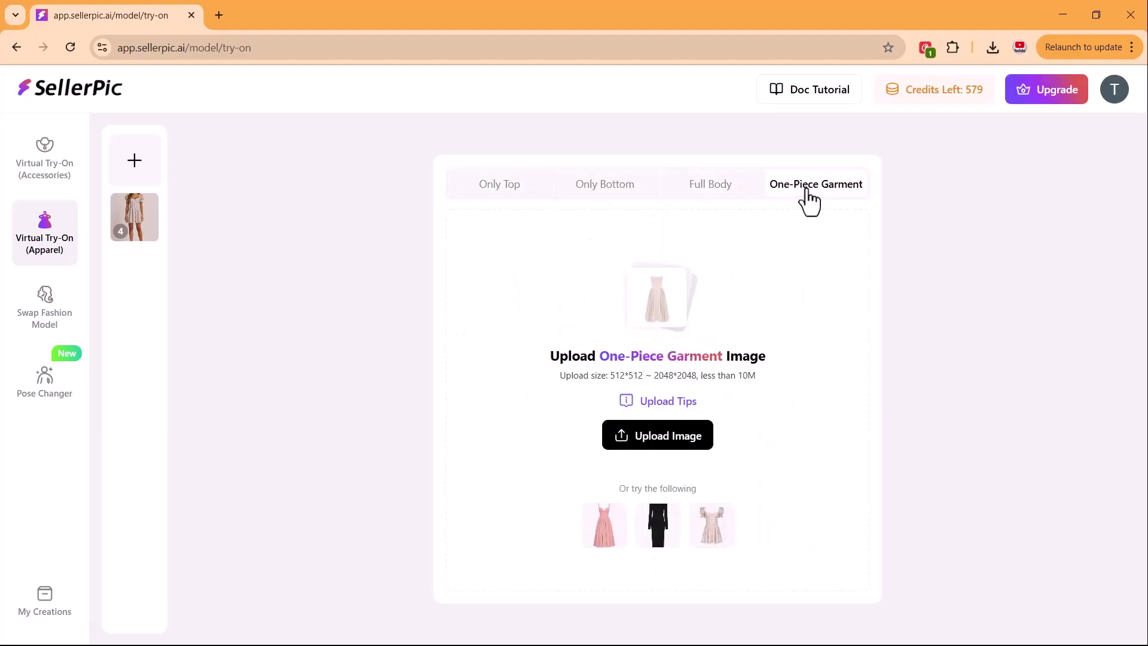
Step: Upload the black long-sleeve dress image from the computer as the garment
mouse_move(676, 431)
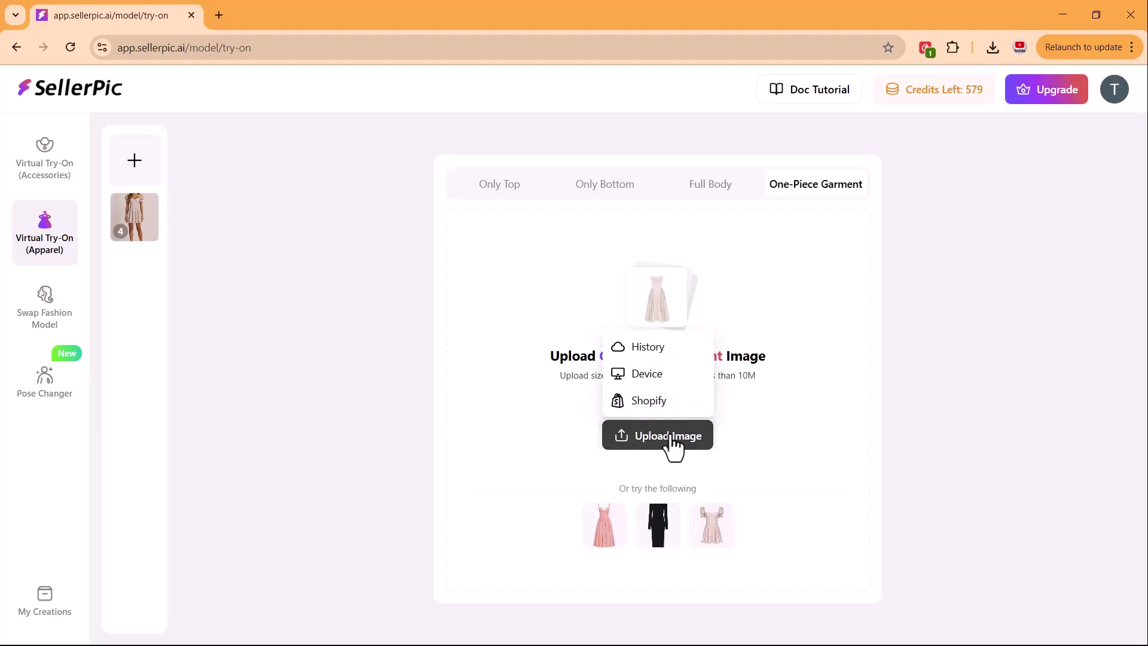
left_click(654, 374)
left_click(179, 137)
left_click(1022, 621)
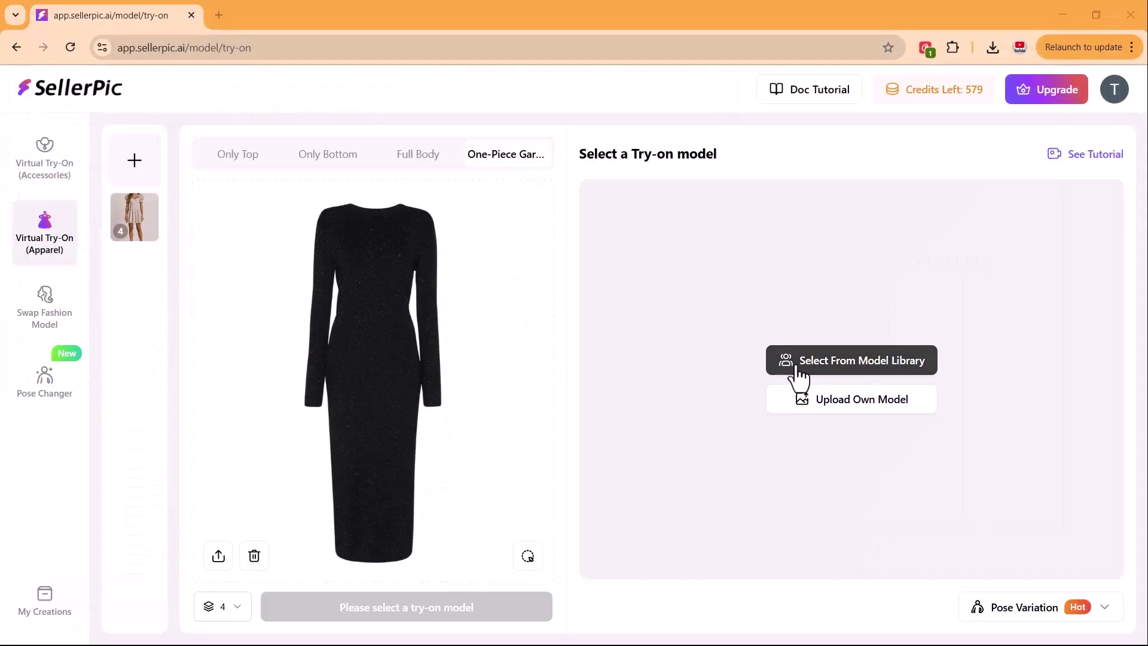
Step: Browse the preset model library filtered to Adults, then close it
left_click(849, 361)
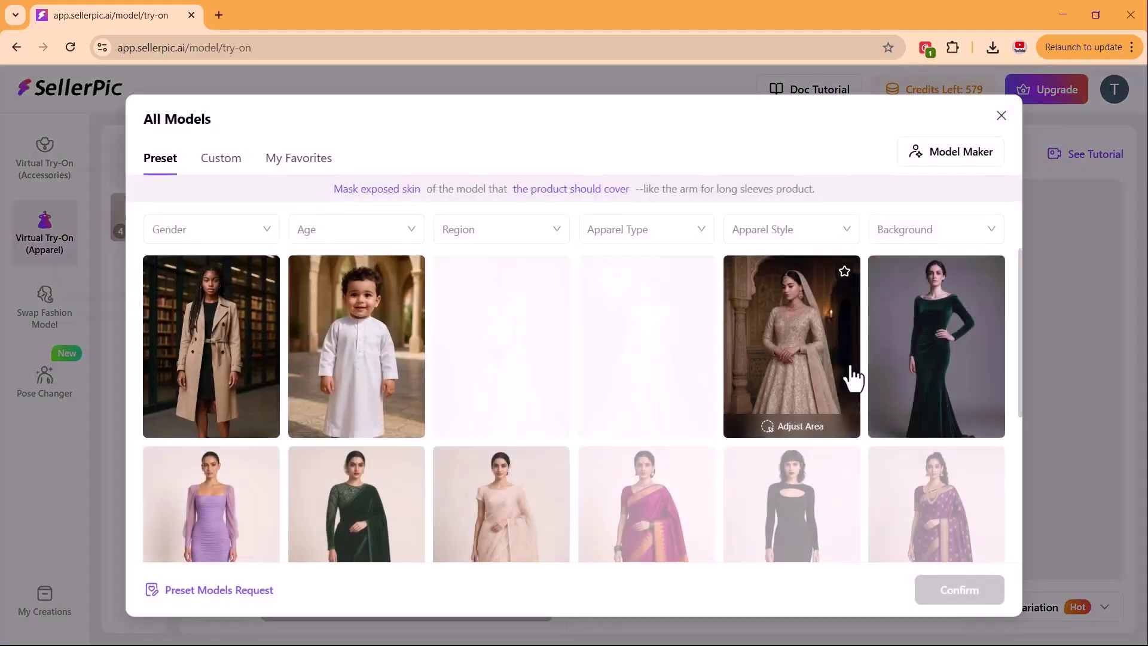
scroll(513, 353, "down", 5)
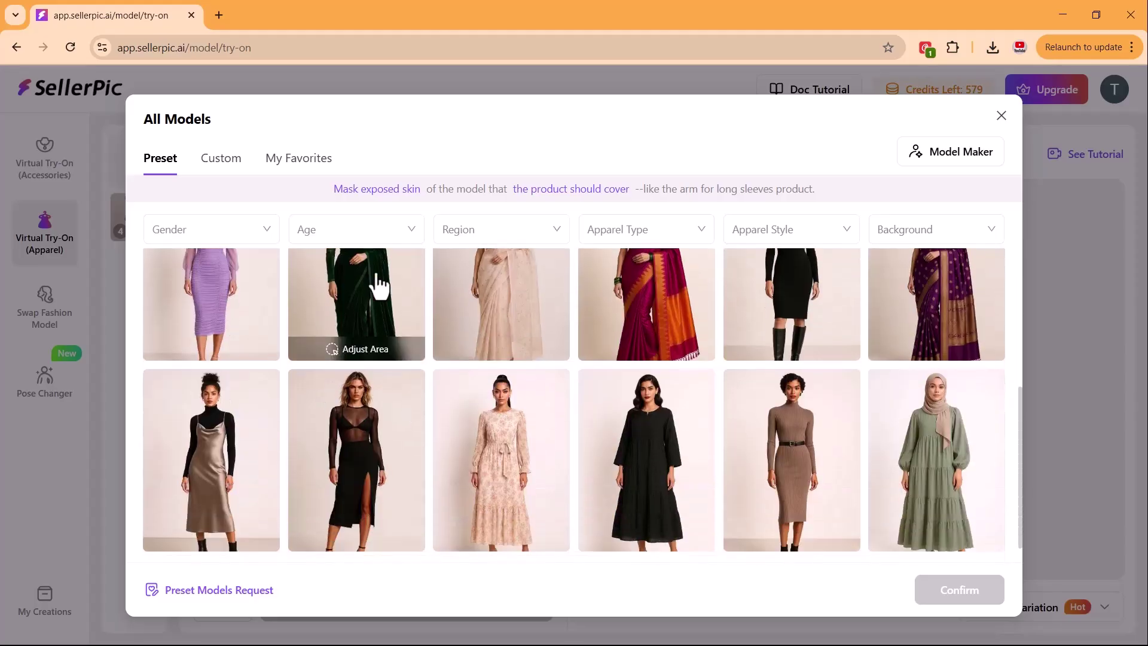
left_click(356, 229)
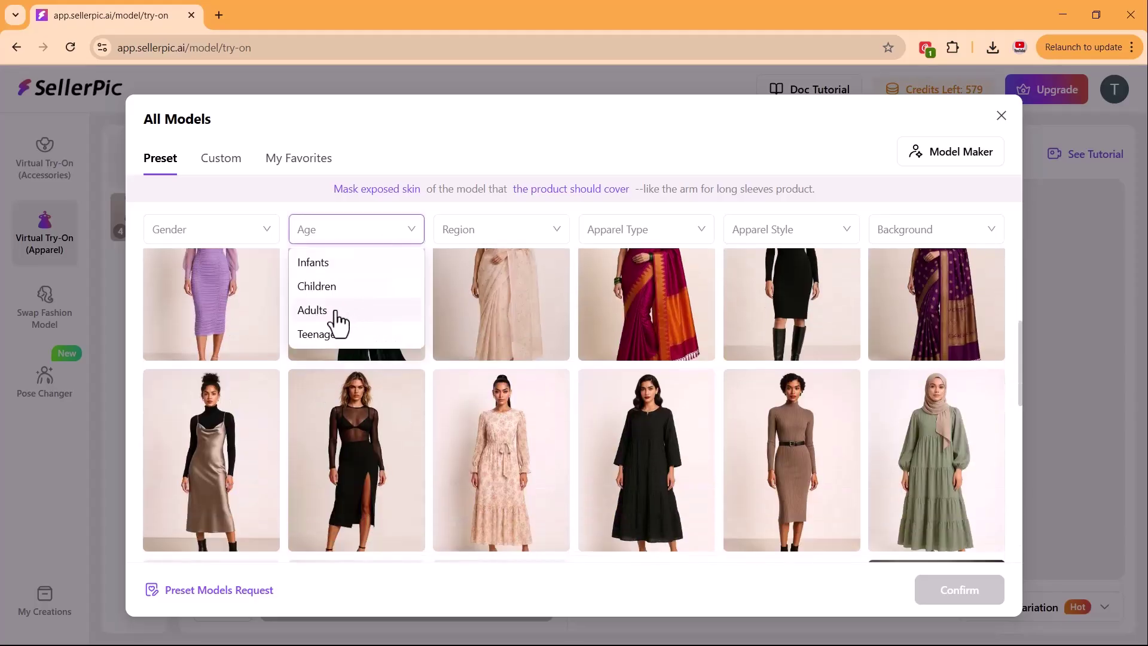
left_click(333, 317)
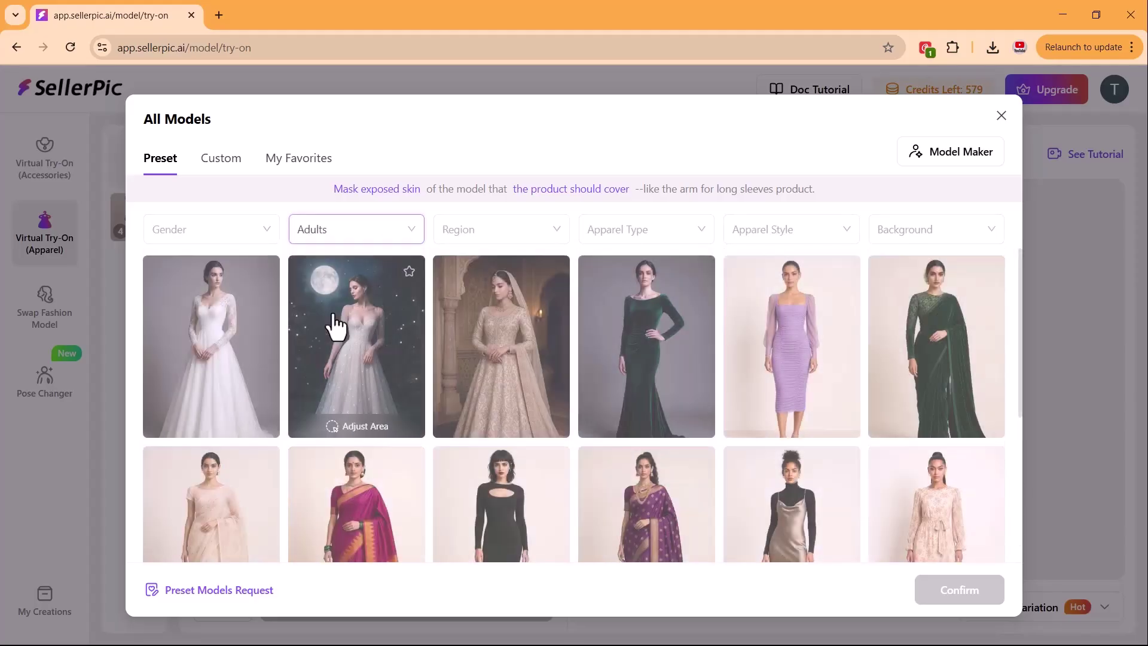
key("Escape")
Step: Create a custom Female, Adults model from the floral-dress photo
left_click(861, 403)
left_click(261, 135)
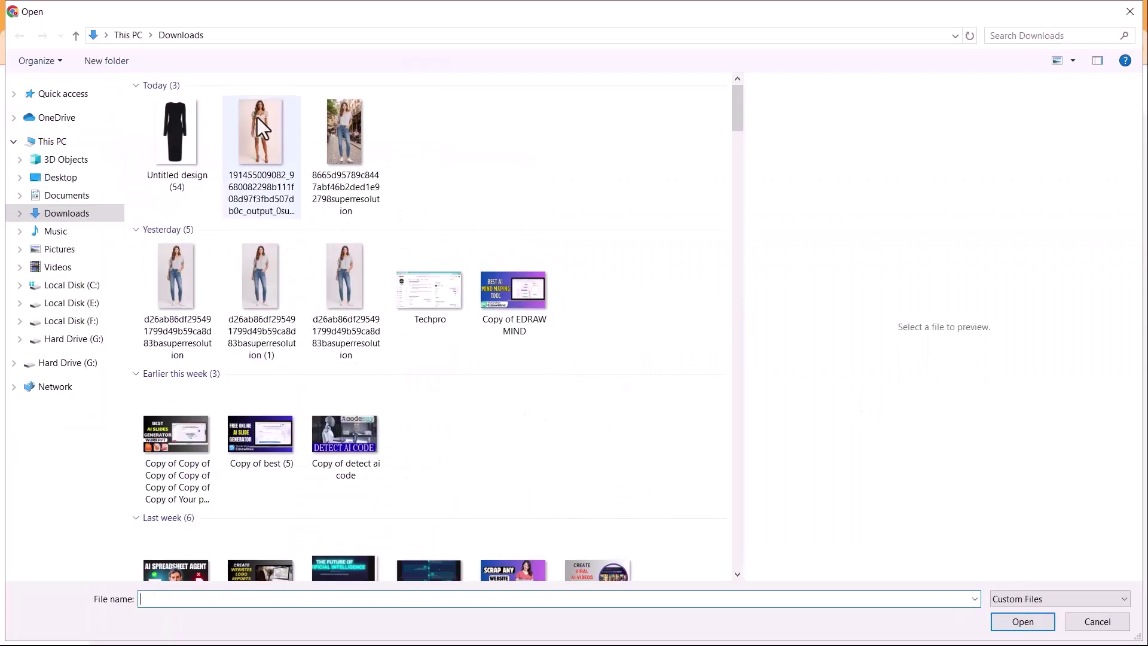
left_click(1022, 622)
left_click(354, 363)
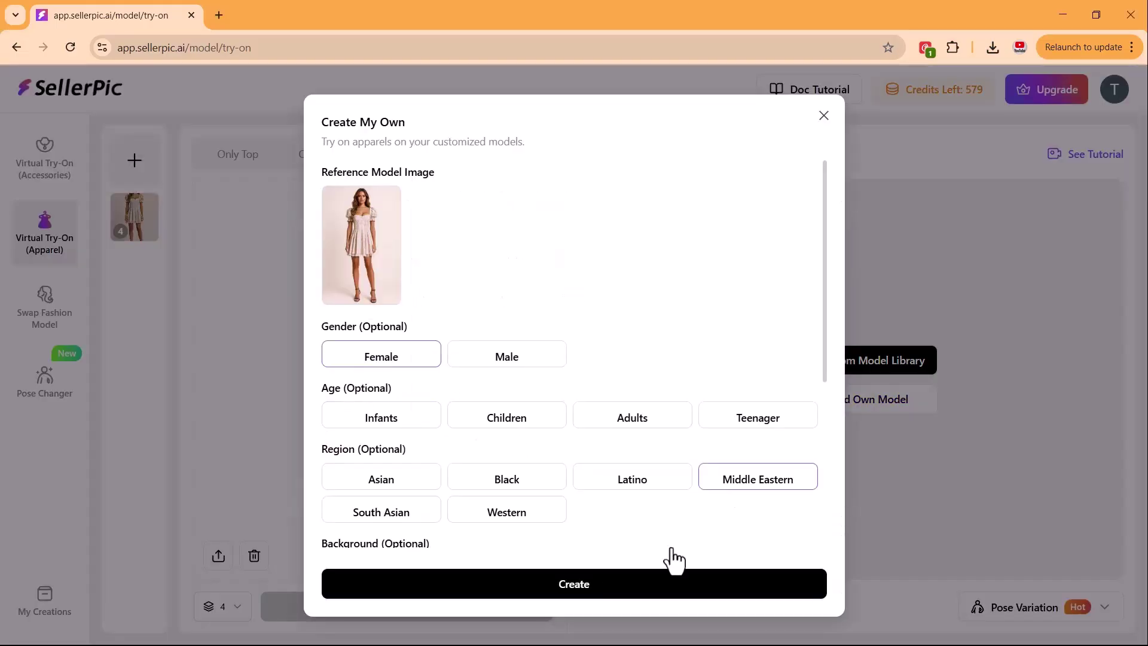
left_click(664, 427)
scroll(666, 429, "down", 5)
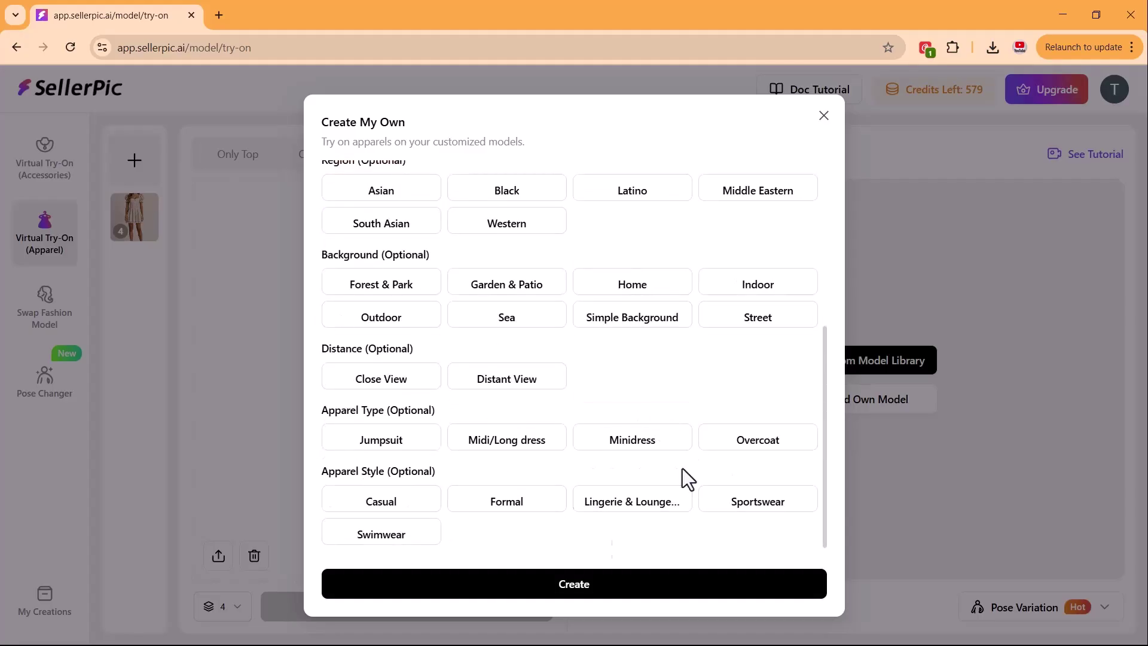
left_click(514, 589)
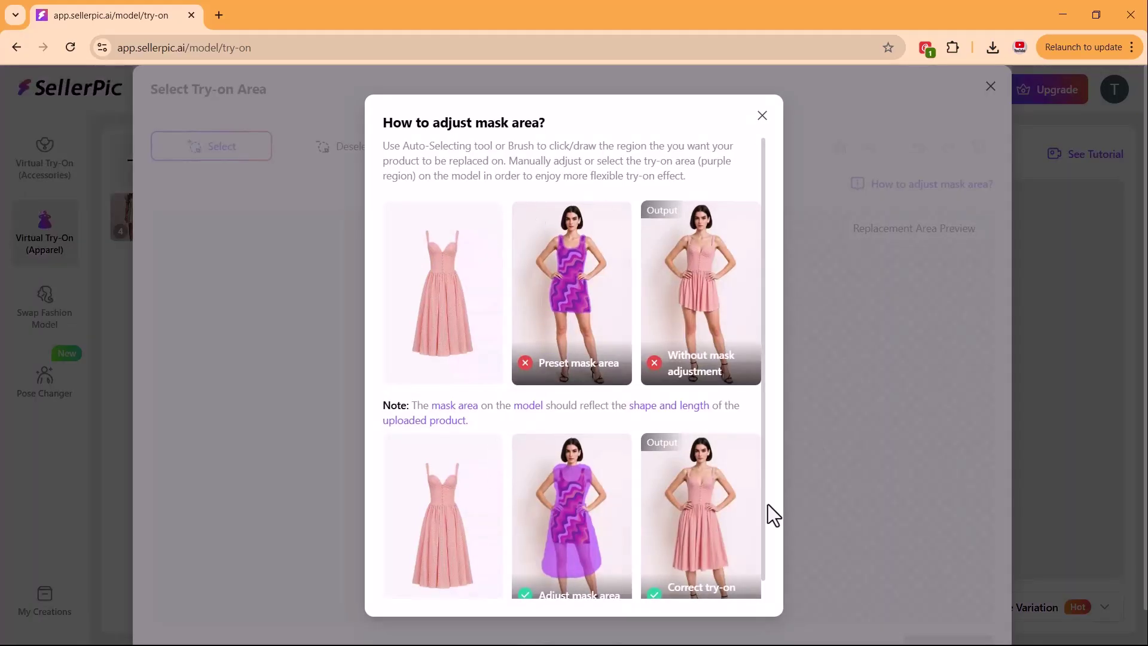
Step: Auto-mask the floral dress, paint the arms and legs into the mask, and confirm it
scroll(543, 324, "down", 1)
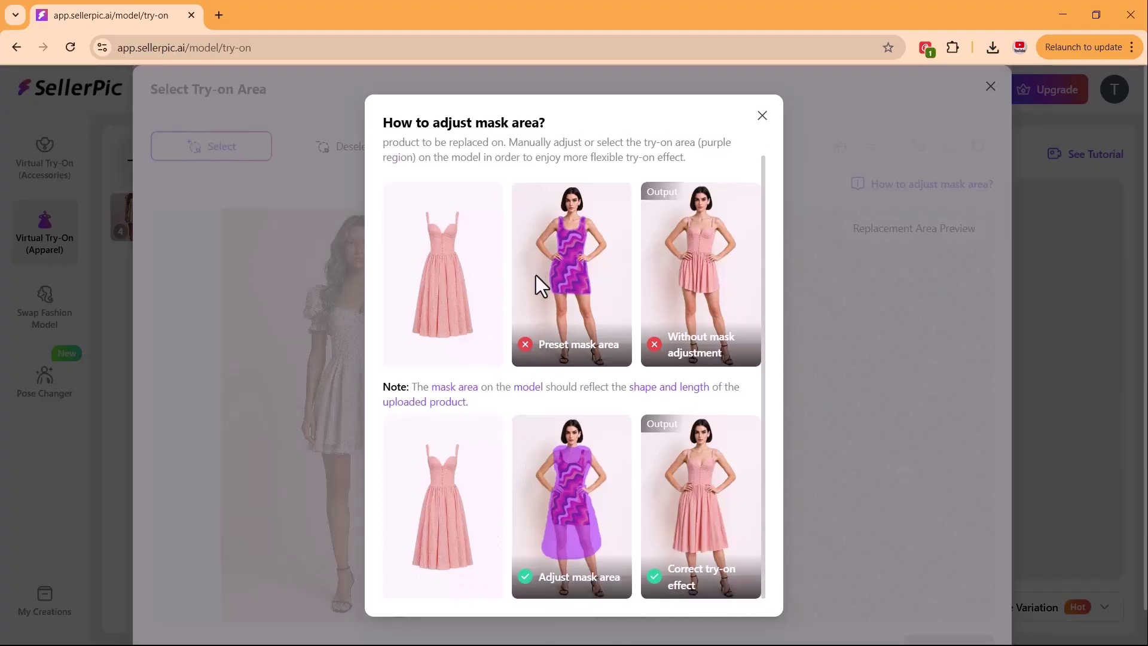
left_click(290, 221)
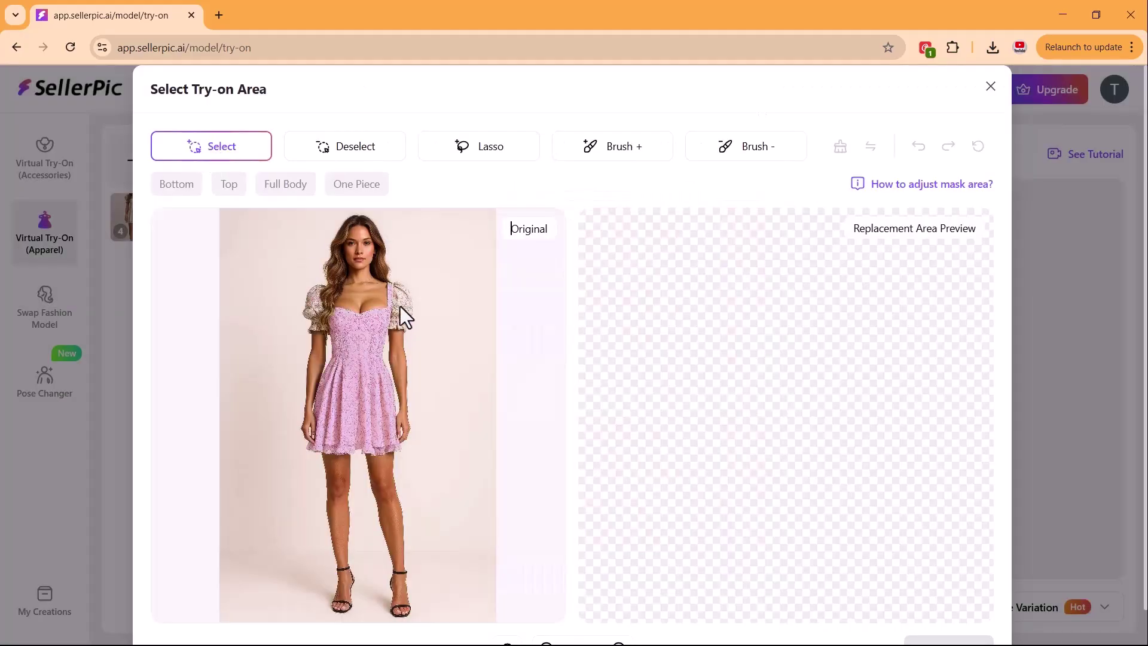
left_click(177, 185)
left_click(616, 111)
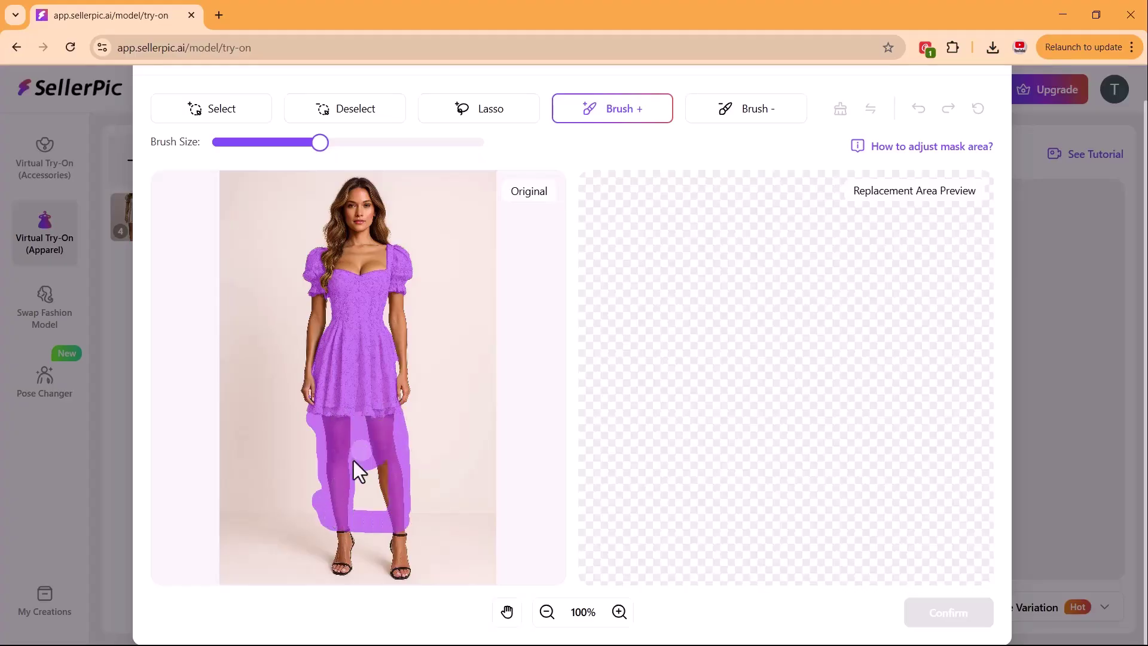
left_click(314, 302)
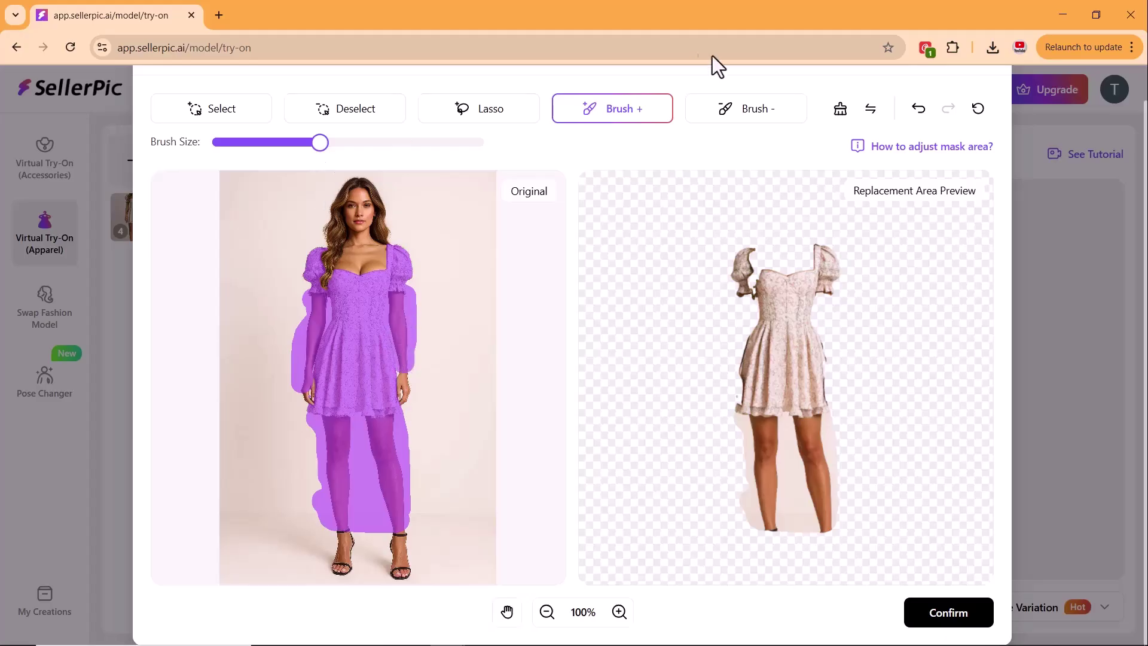
left_click(960, 625)
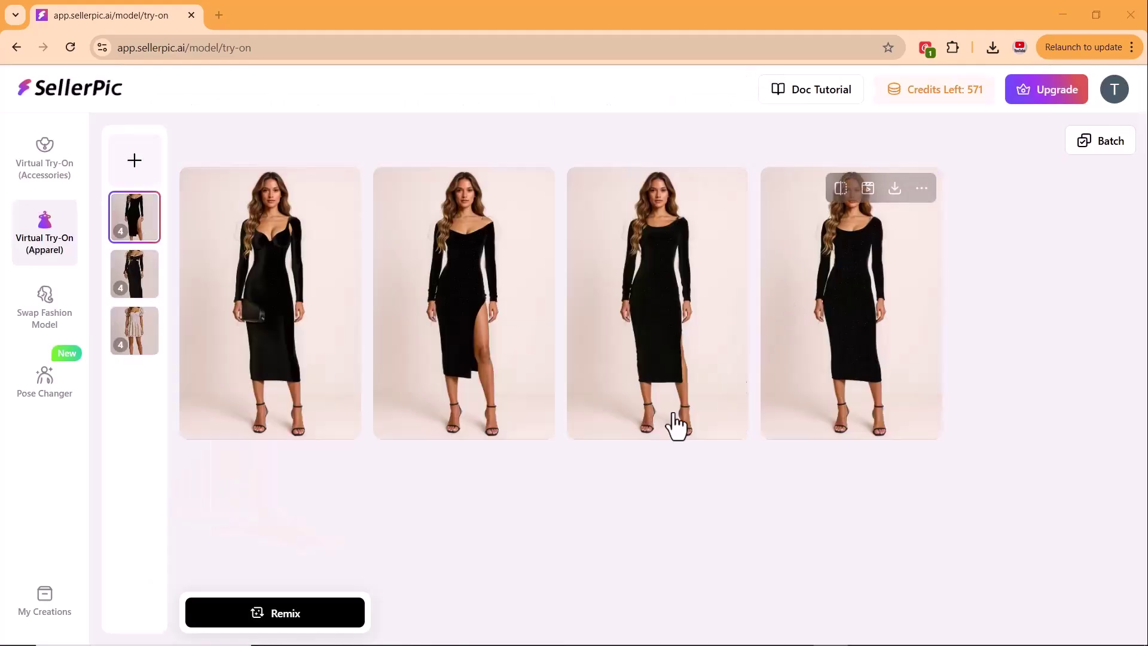
Step: Open the fourth black-dress try-on result in Preview and browse the other results
mouse_move(284, 177)
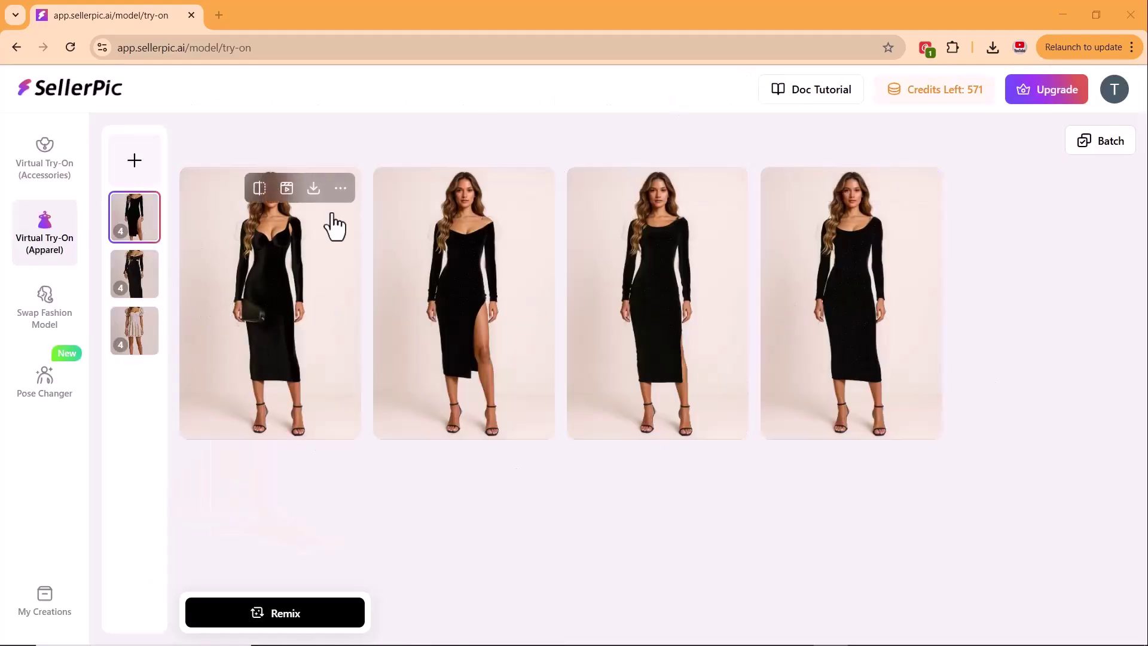
left_click(829, 252)
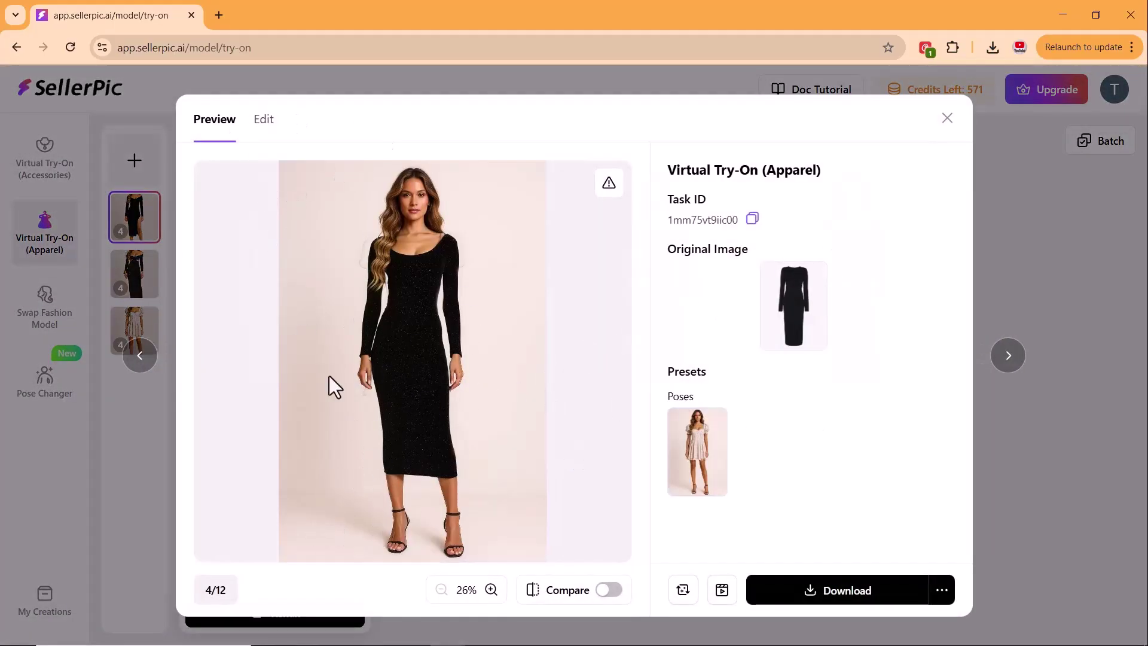
left_click(141, 358)
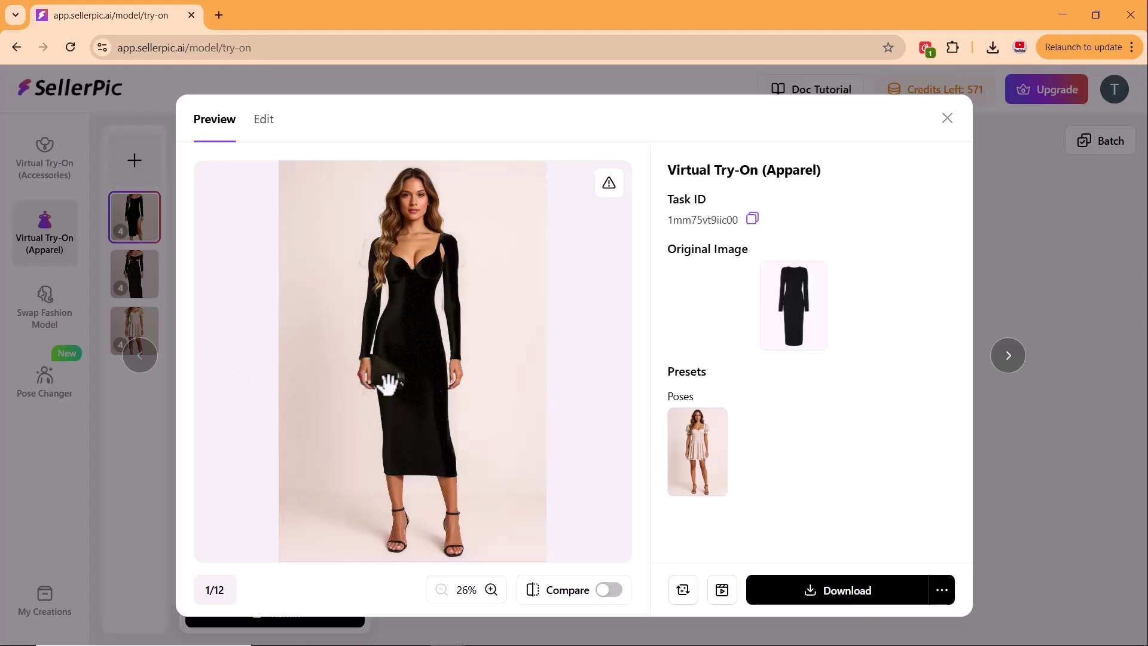
left_click(1008, 355)
key("Right")
key("Right")
left_click(139, 356)
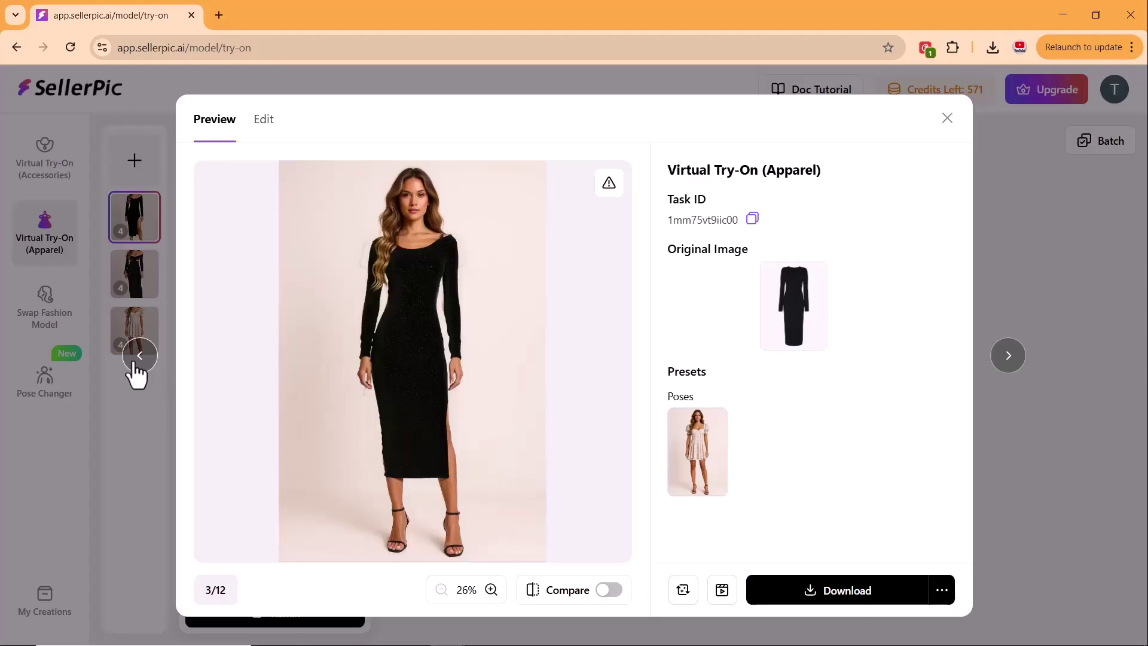
left_click(139, 356)
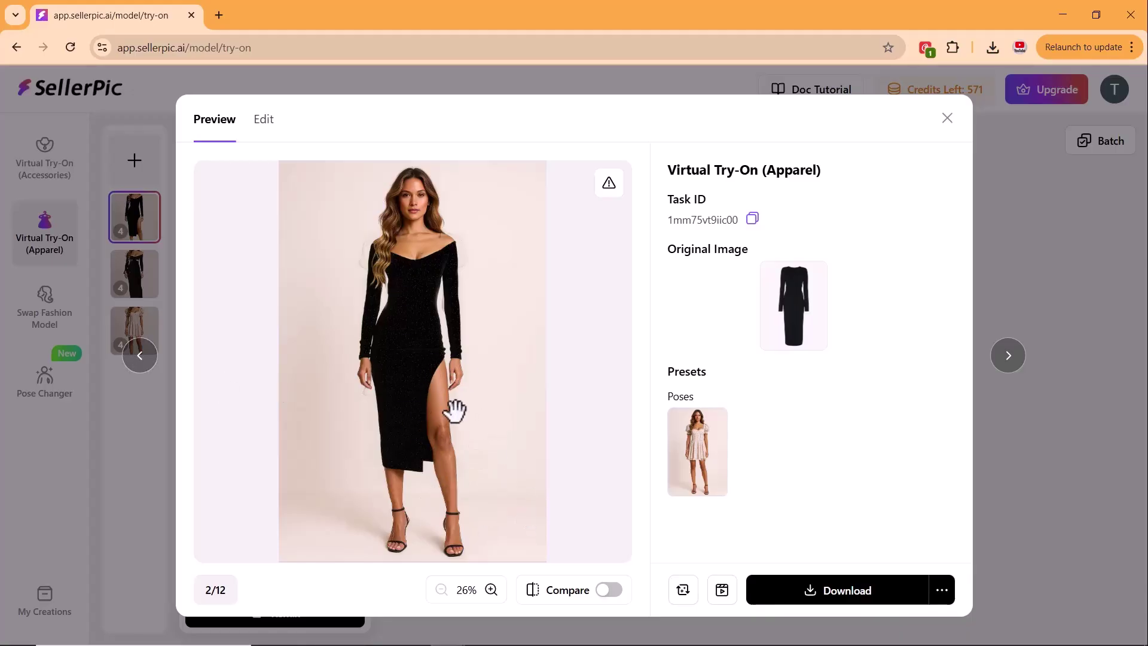
Step: Return to the second result and download it in 4K
left_click(141, 358)
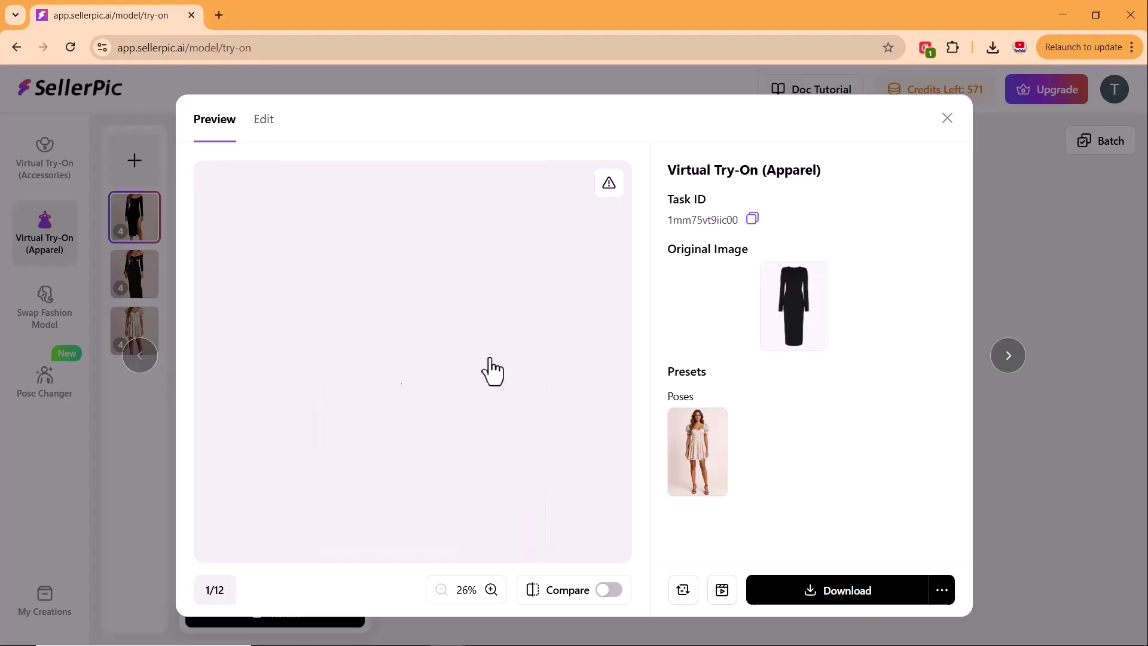
left_click(1007, 357)
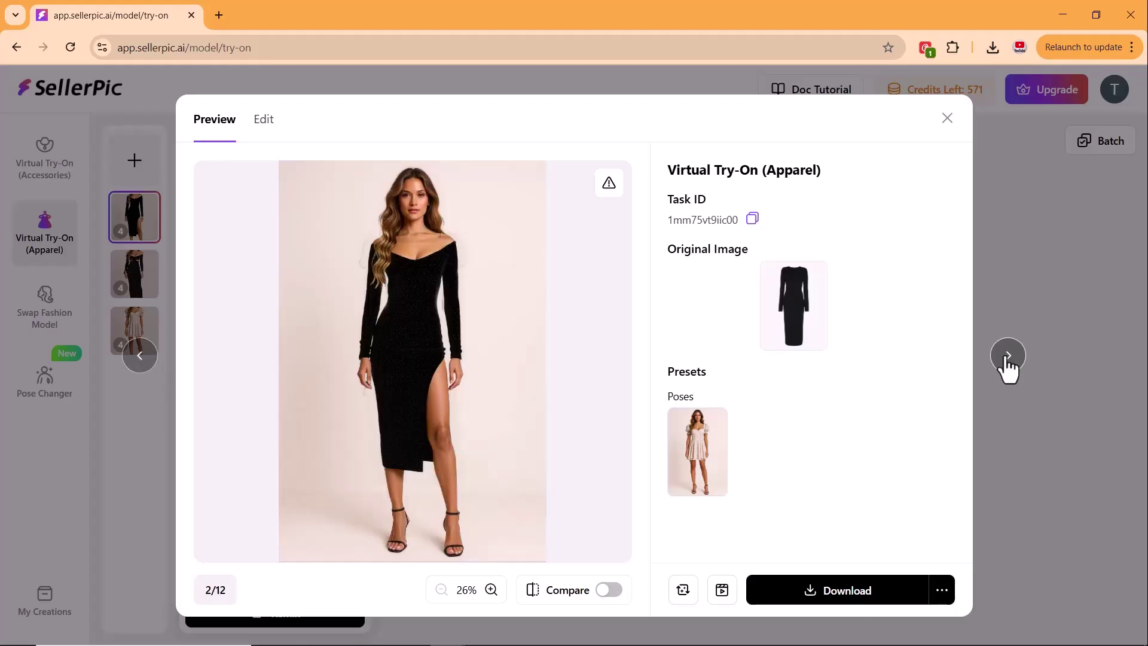
left_click(824, 605)
left_click(861, 508)
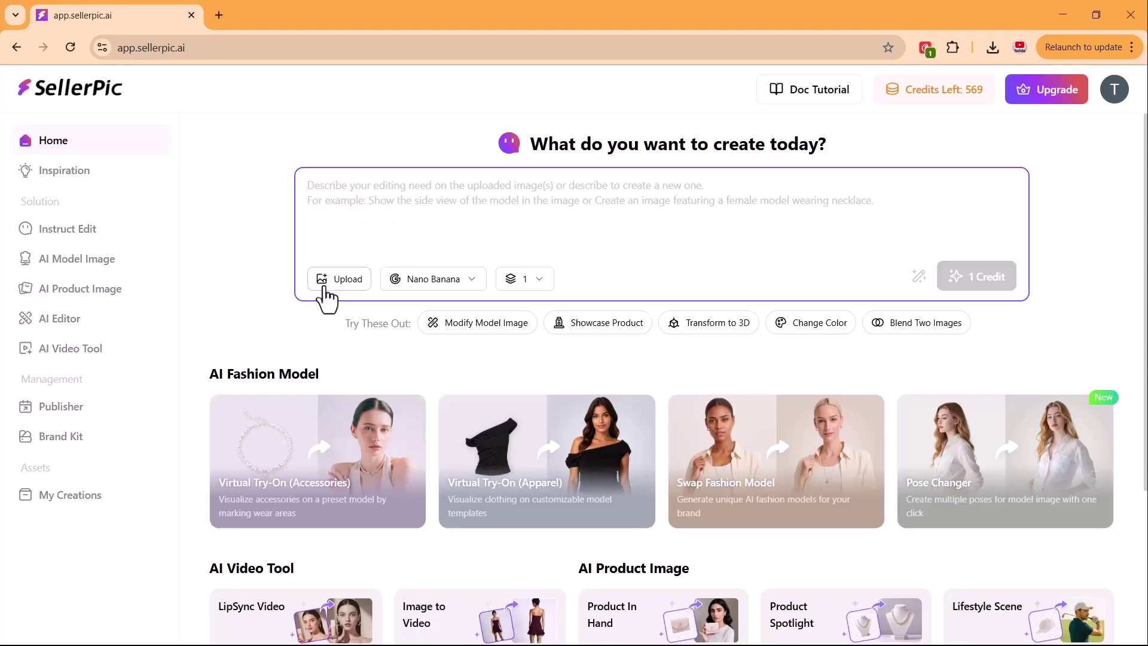
Step: Upload the two-model ChatGPT Image from the device
left_click(323, 287)
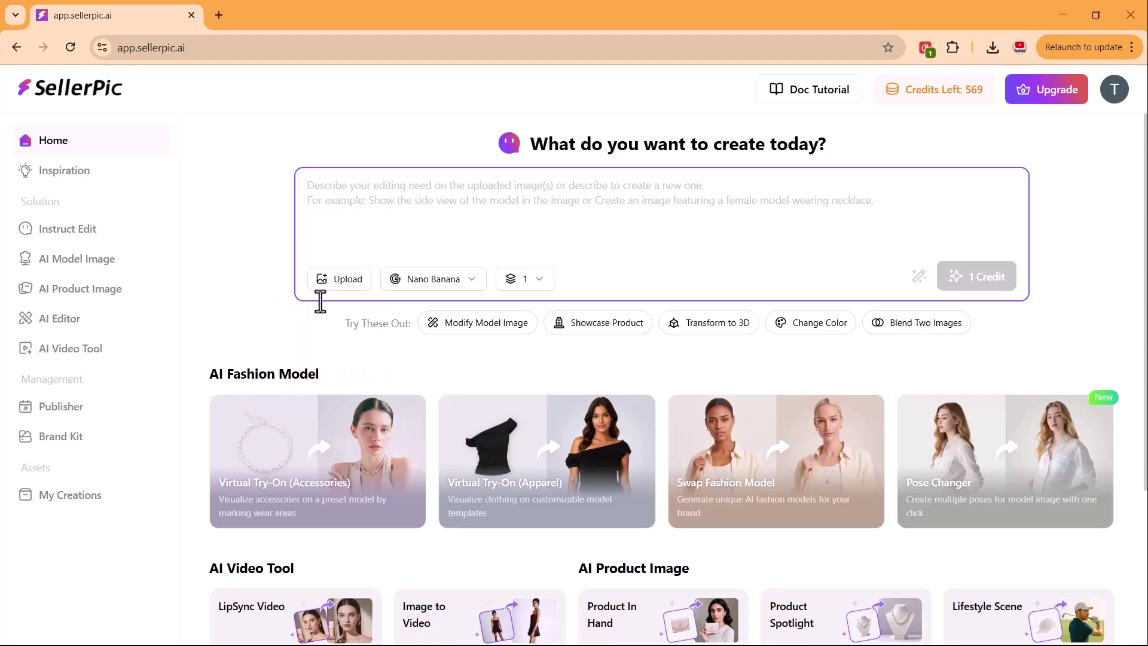
mouse_move(352, 291)
left_click(332, 337)
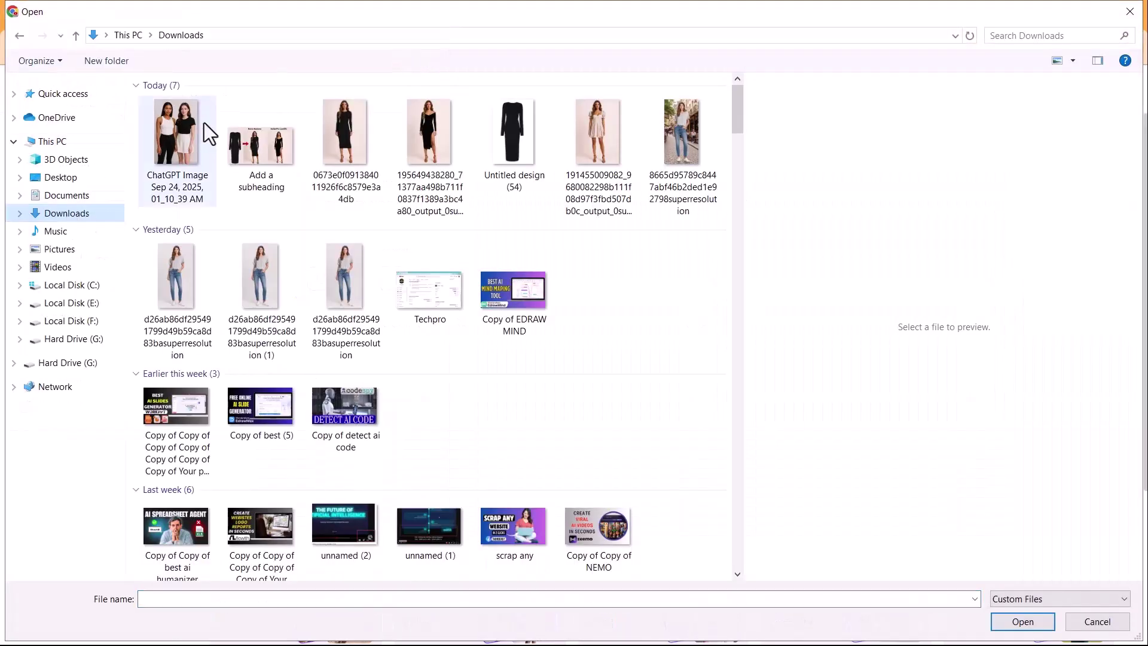
left_click(186, 129)
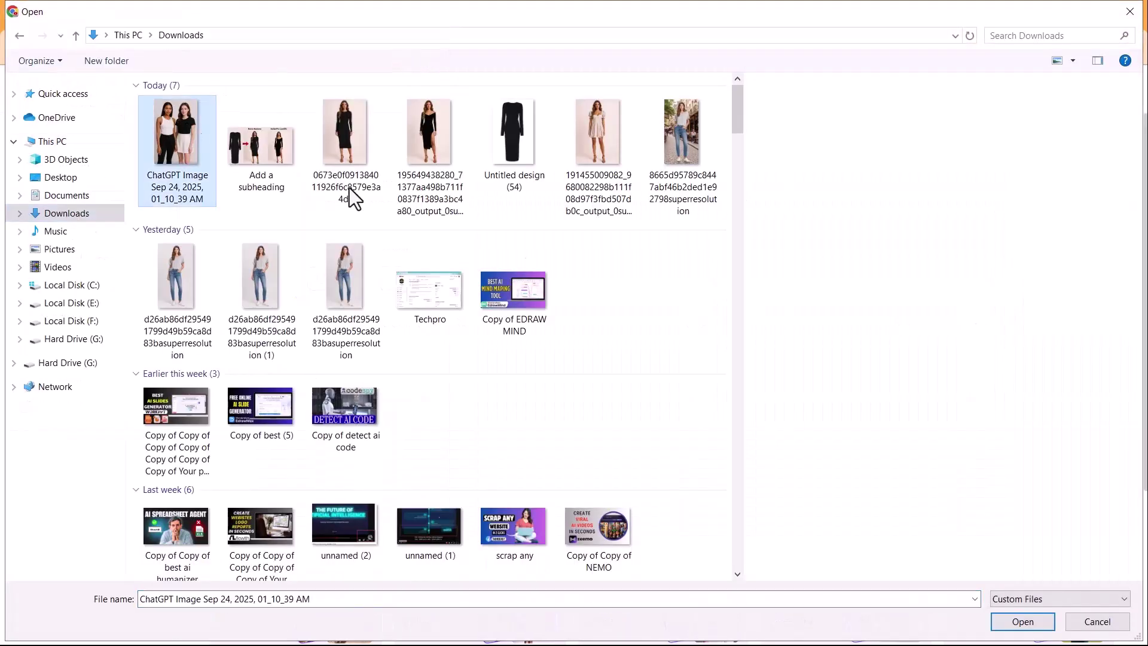
left_click(1023, 623)
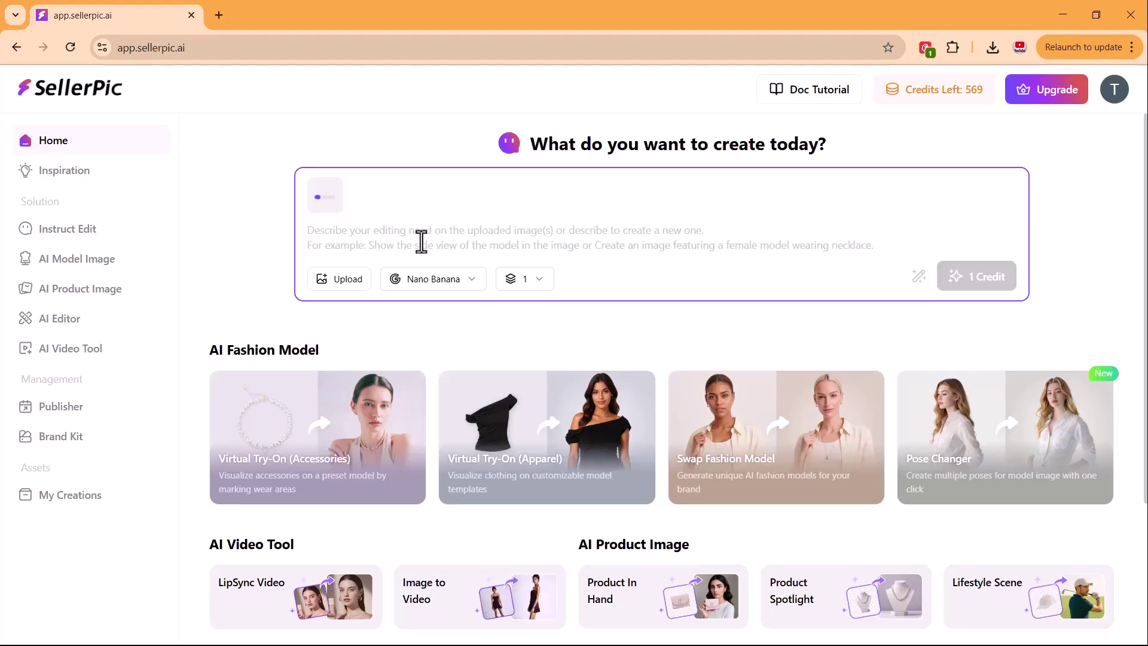
Step: Request 'make the white skirt black' and compare the result with the original
type("make the white skirt black")
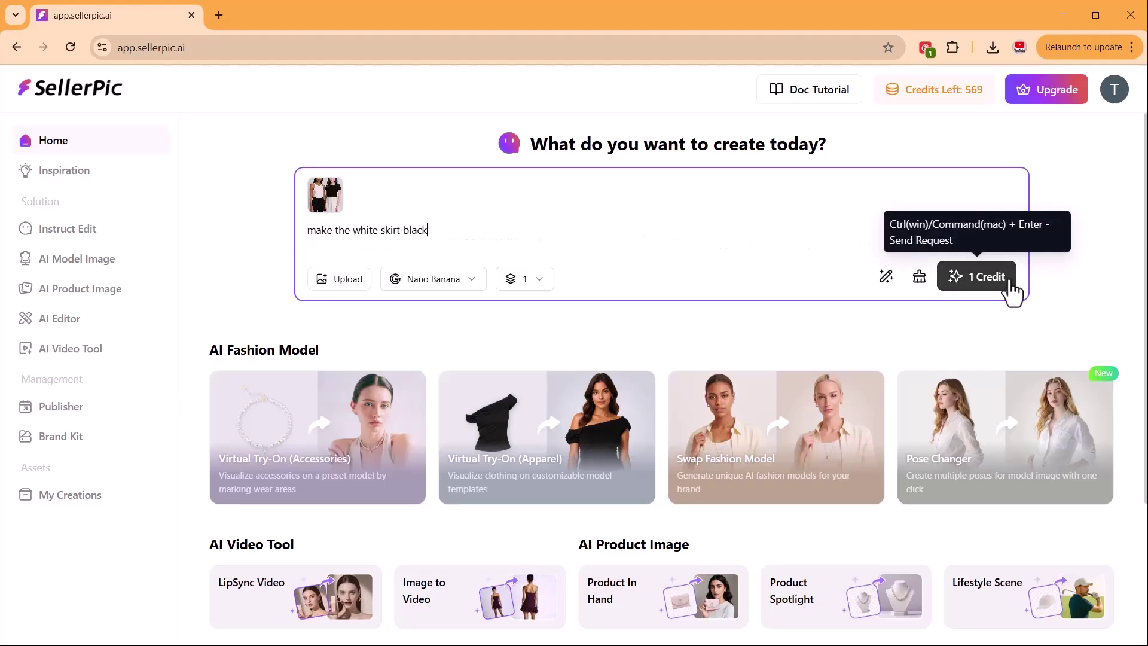
left_click(981, 279)
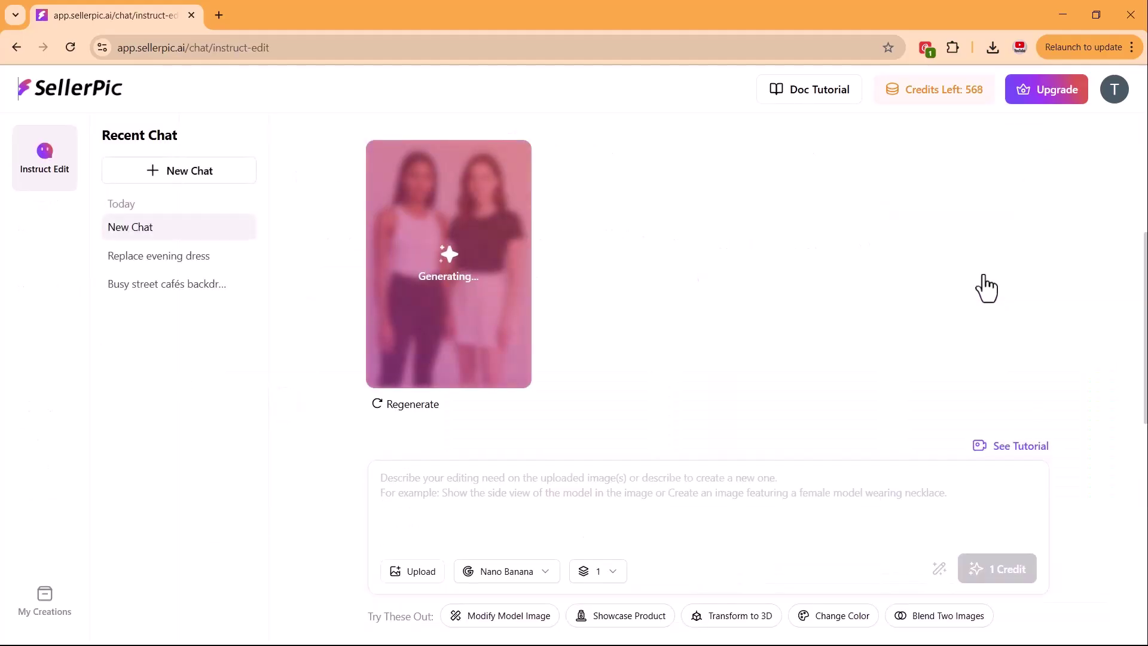
left_click(428, 296)
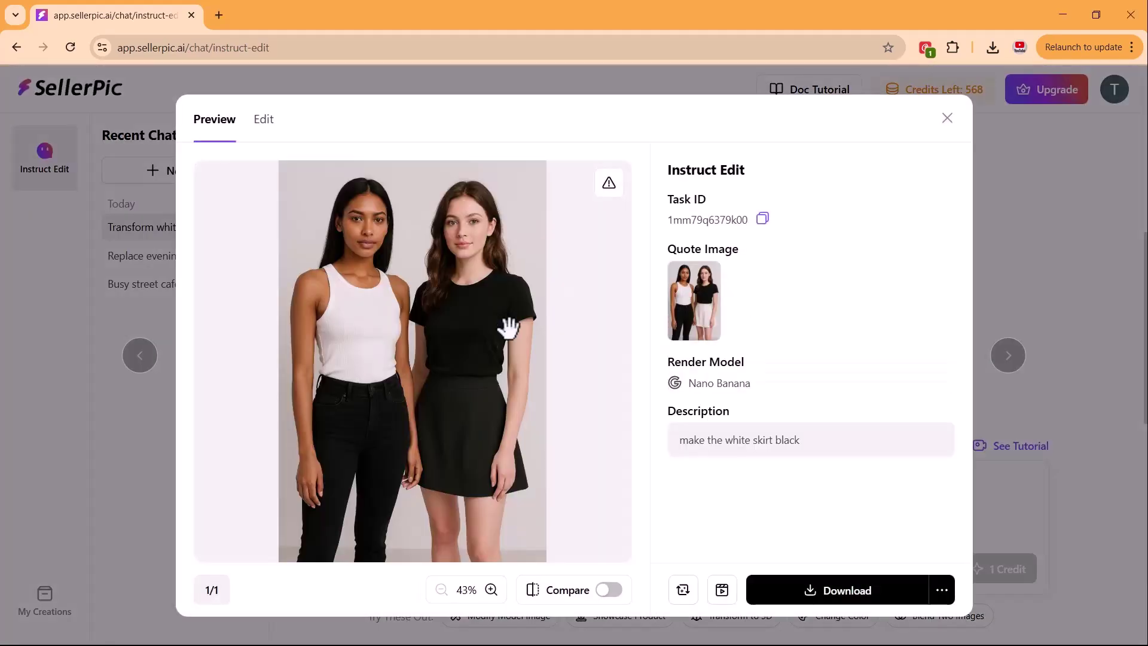
left_click(609, 590)
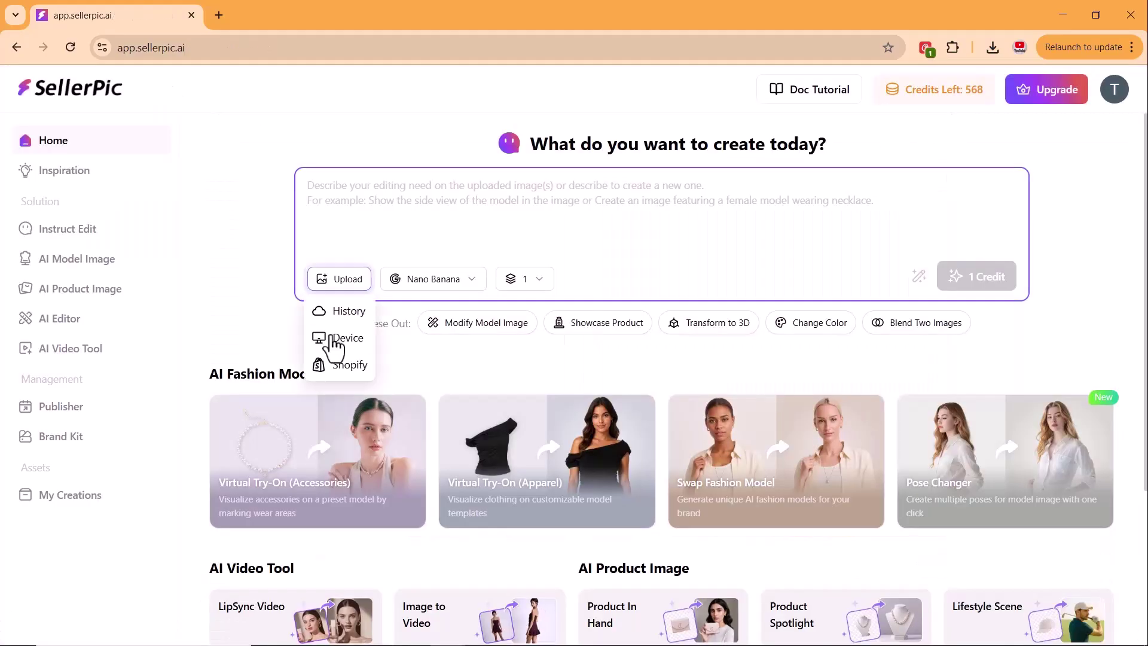
Step: Upload the yellow-background photo 'Add a subheading (1)' from the device
left_click(334, 337)
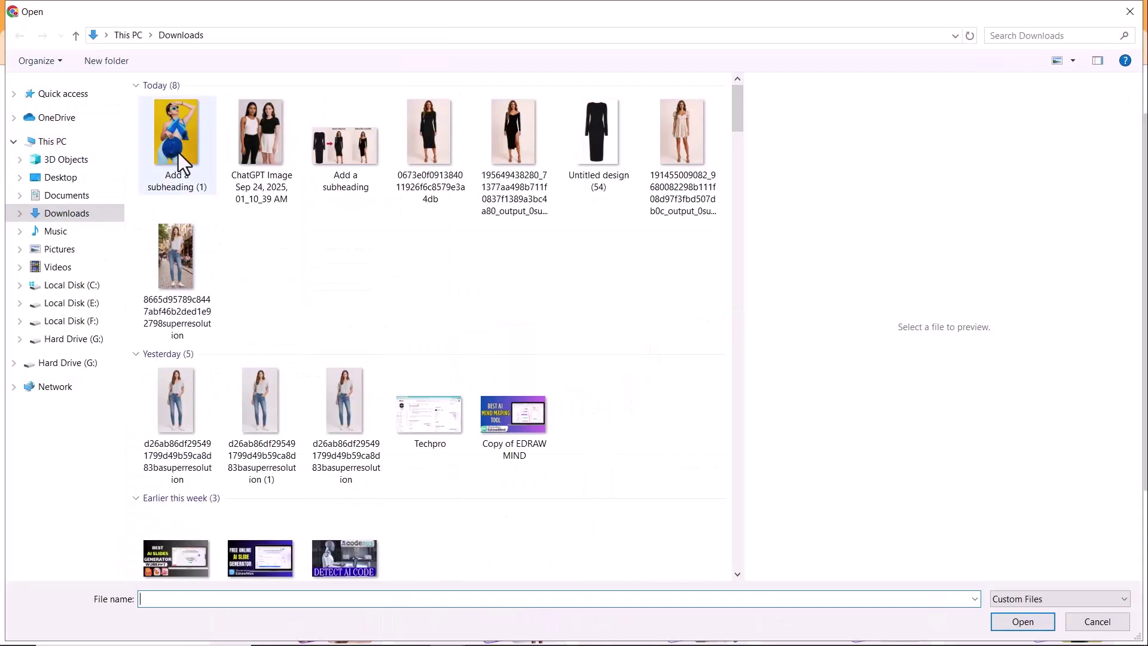
left_click(177, 144)
left_click(1023, 621)
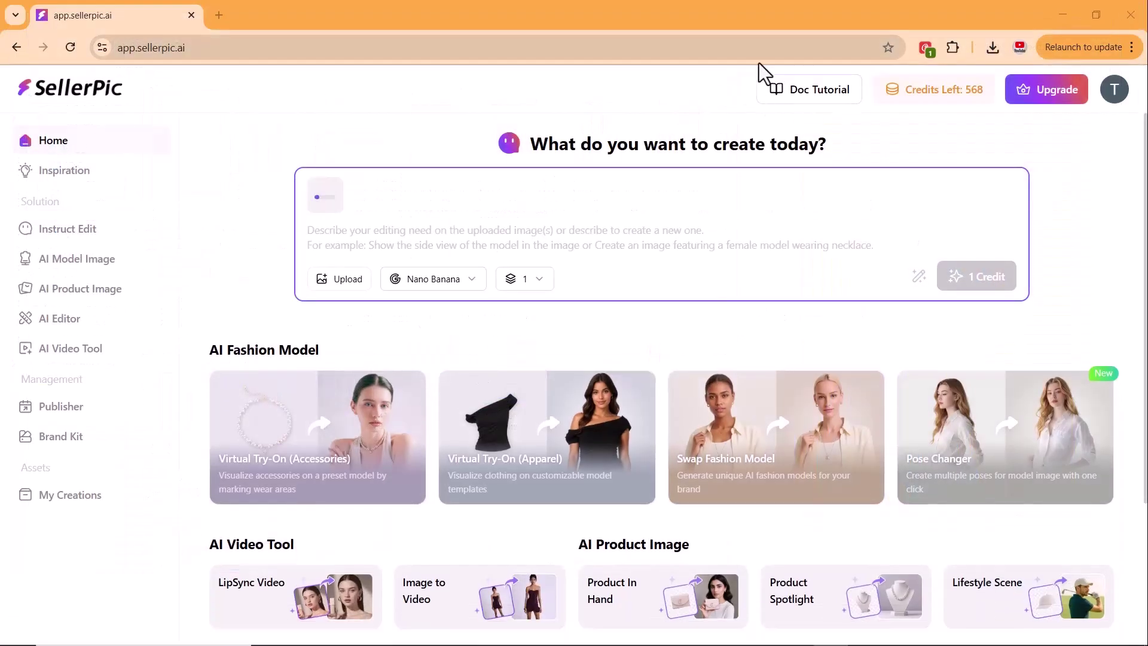
Step: Submit the hand-on-waist pose prompt and compare the reposed result with the original
left_click(441, 244)
type("Change the model’s pose: instead of holding her hand on her forehead, make her stand with one hand on her waist and the other hand slightly raised to the side. Keep the same outfit, colors, accessories, and background. Maintain fashion photography style with sharp details.")
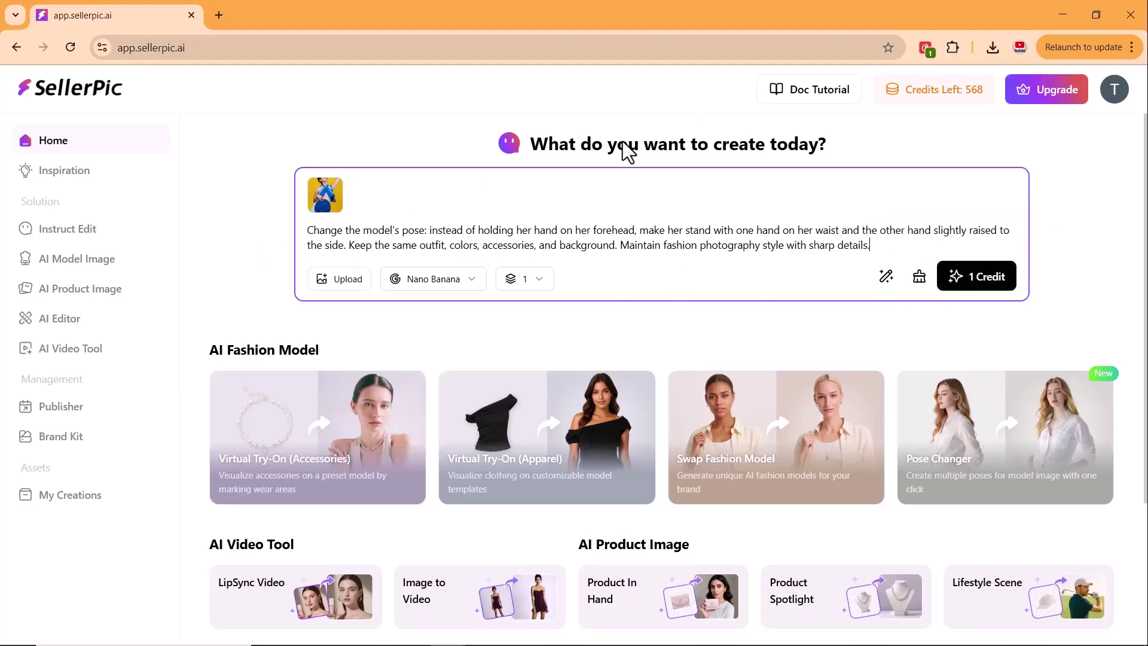
left_click(983, 281)
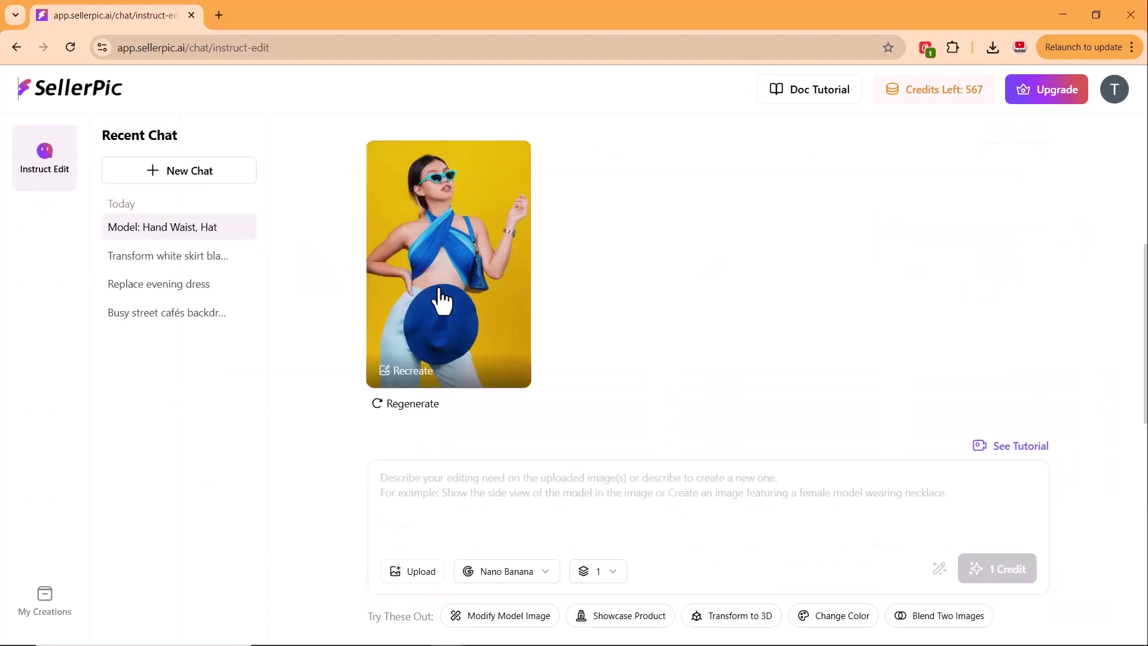
left_click(439, 300)
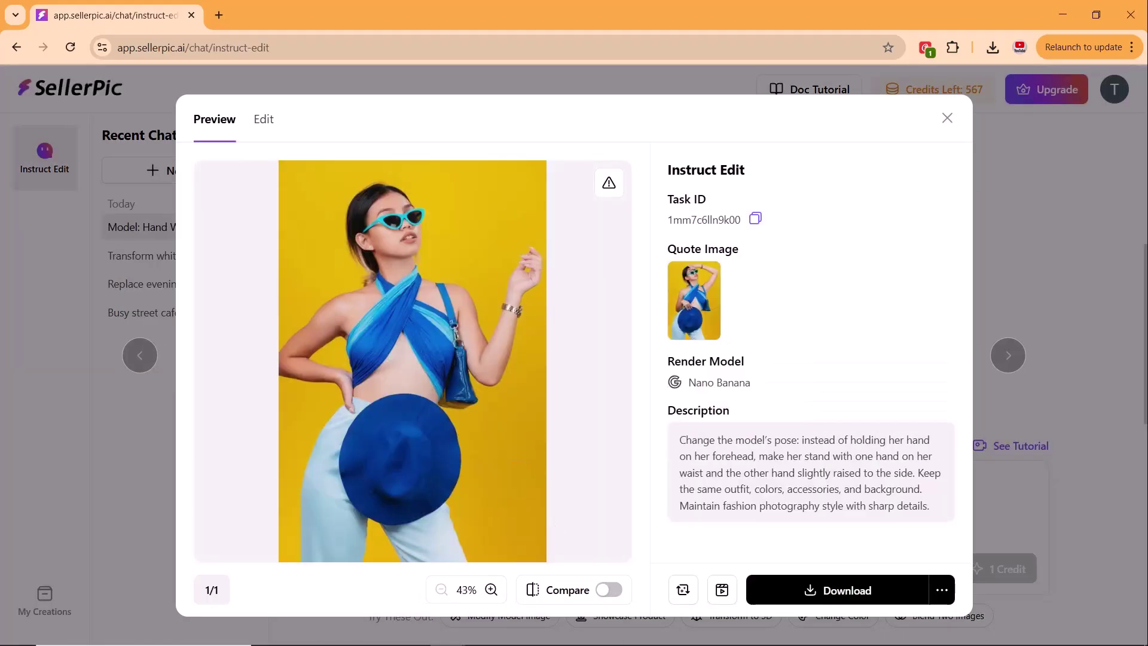
left_click(609, 590)
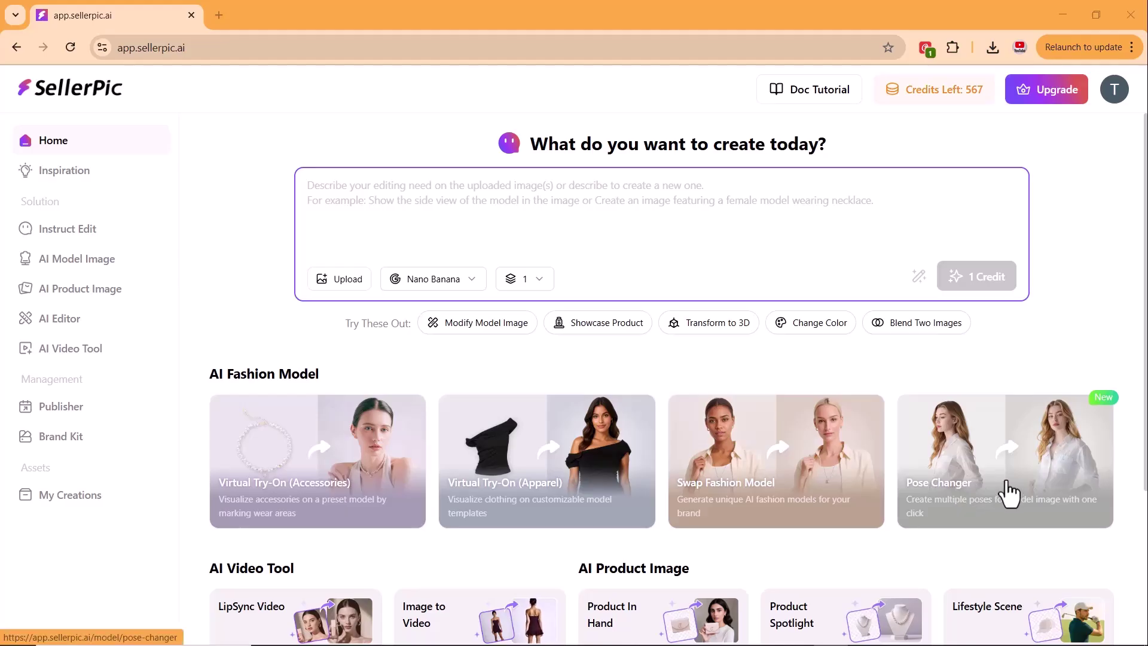
Step: Load the off-shoulder black dress photo into Pose Changer
left_click(1009, 492)
mouse_move(475, 417)
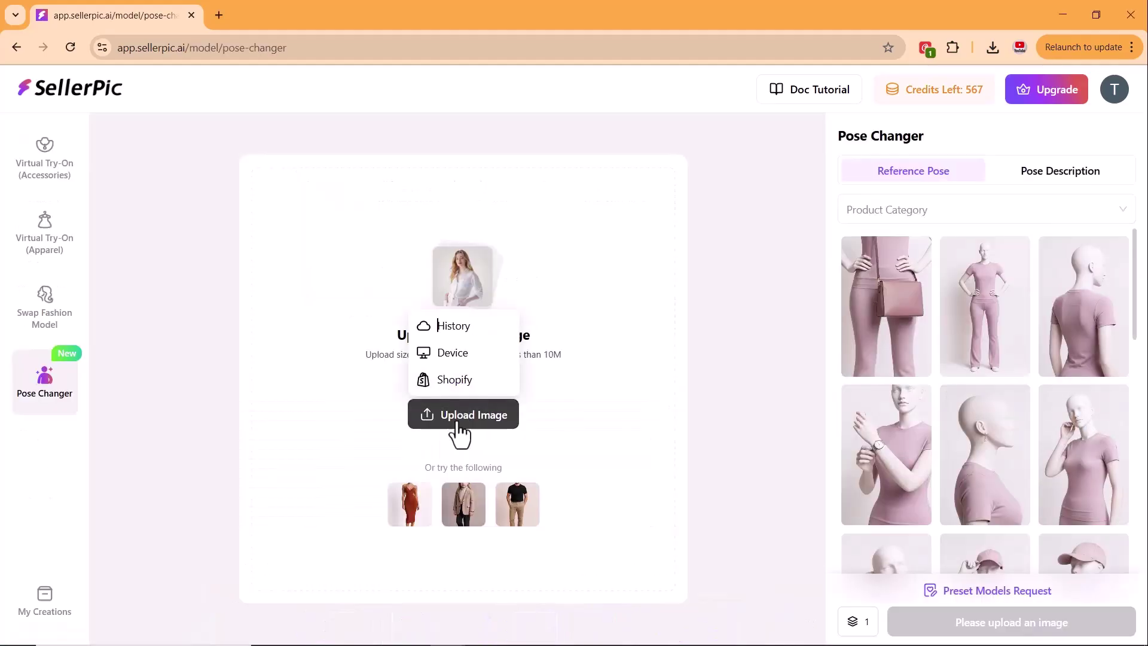
left_click(460, 359)
left_click(502, 152)
key("Return")
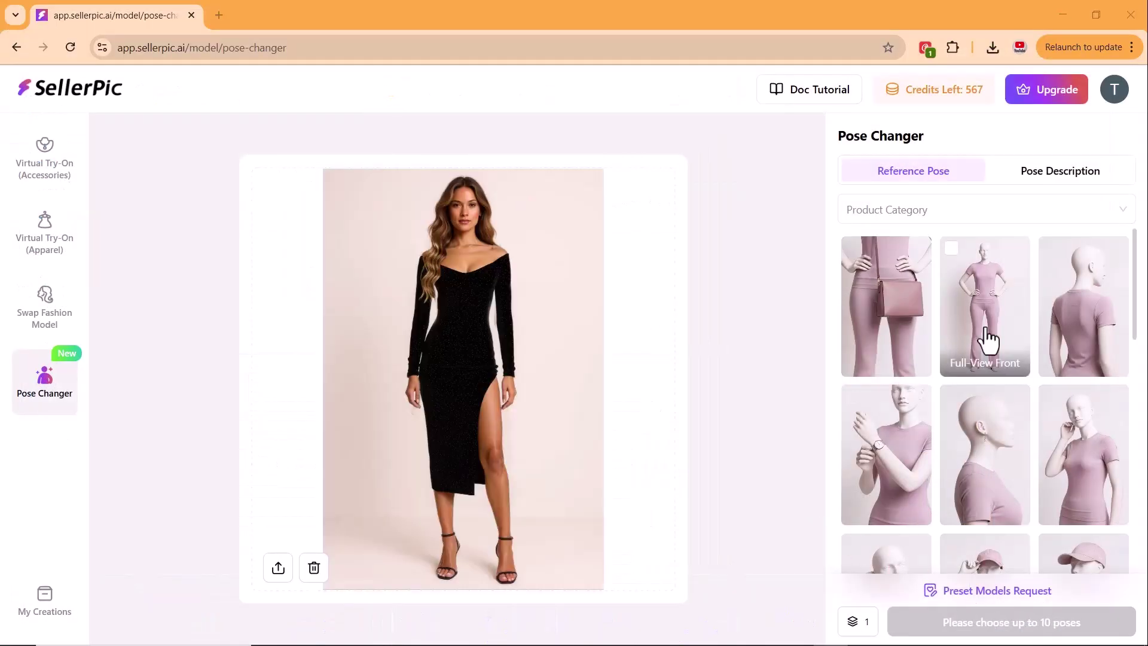
Step: Select the back-view reference pose and generate the back-view version
scroll(1003, 410, "up", 2)
scroll(1003, 410, "down", 3)
left_click(1041, 171)
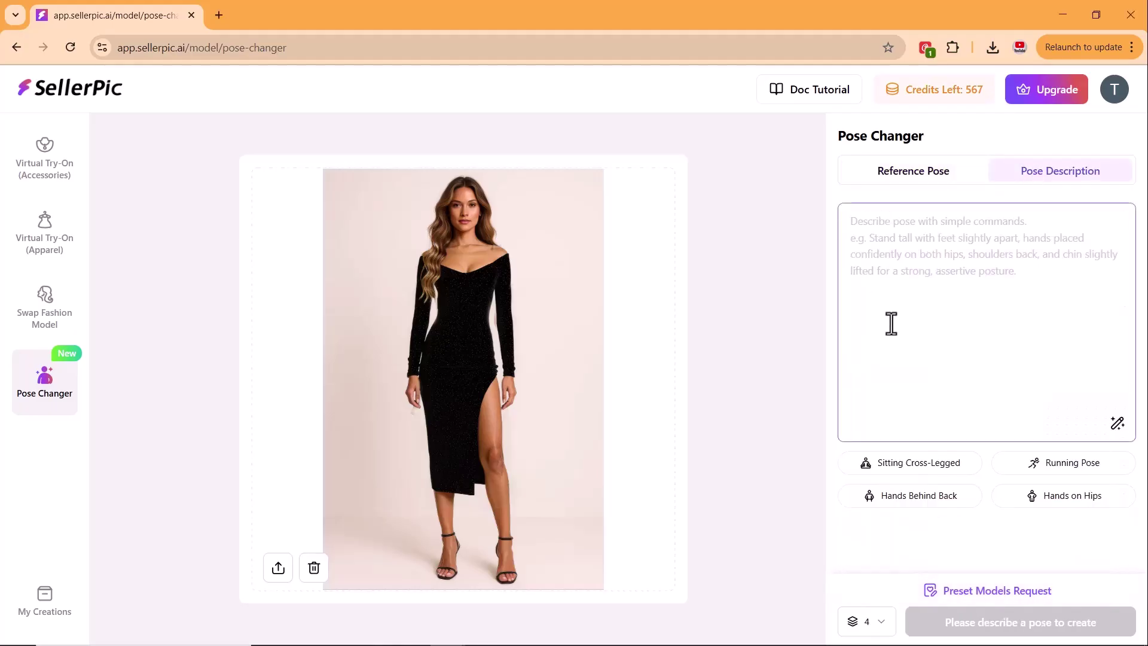
left_click(929, 174)
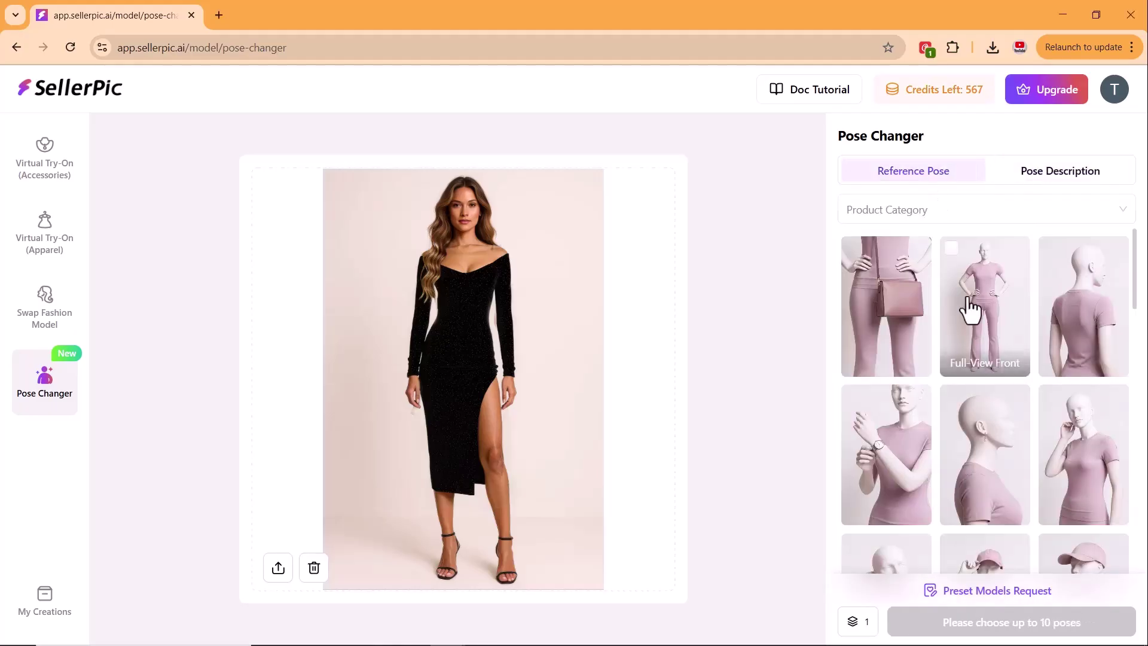
scroll(969, 308, "down", 3)
scroll(969, 308, "down", 5)
left_click(995, 385)
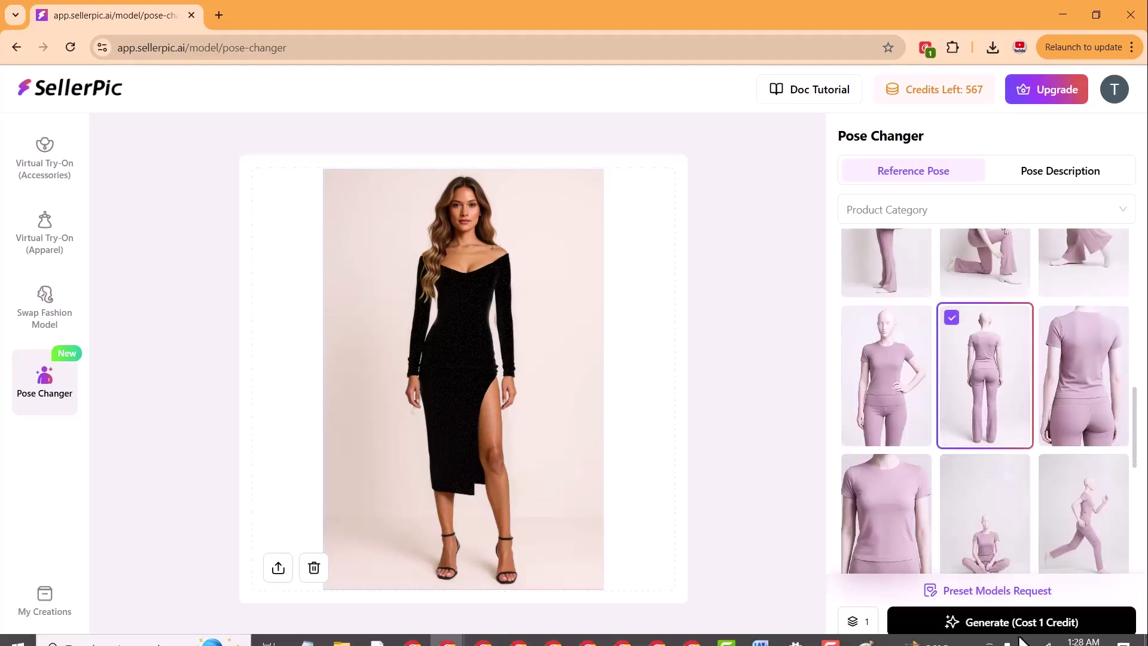
left_click(1010, 622)
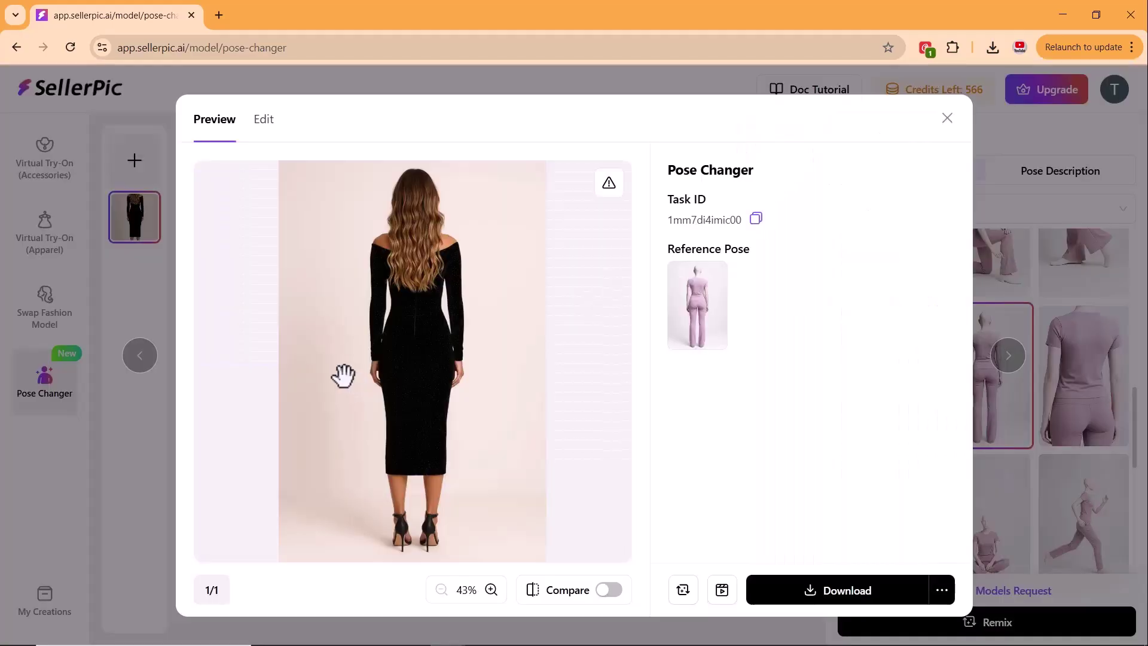
Step: Review the back-view and lying-pose results, deselect the reference pose, and return home
scroll(441, 291, "up", 5)
scroll(487, 238, "down", 3)
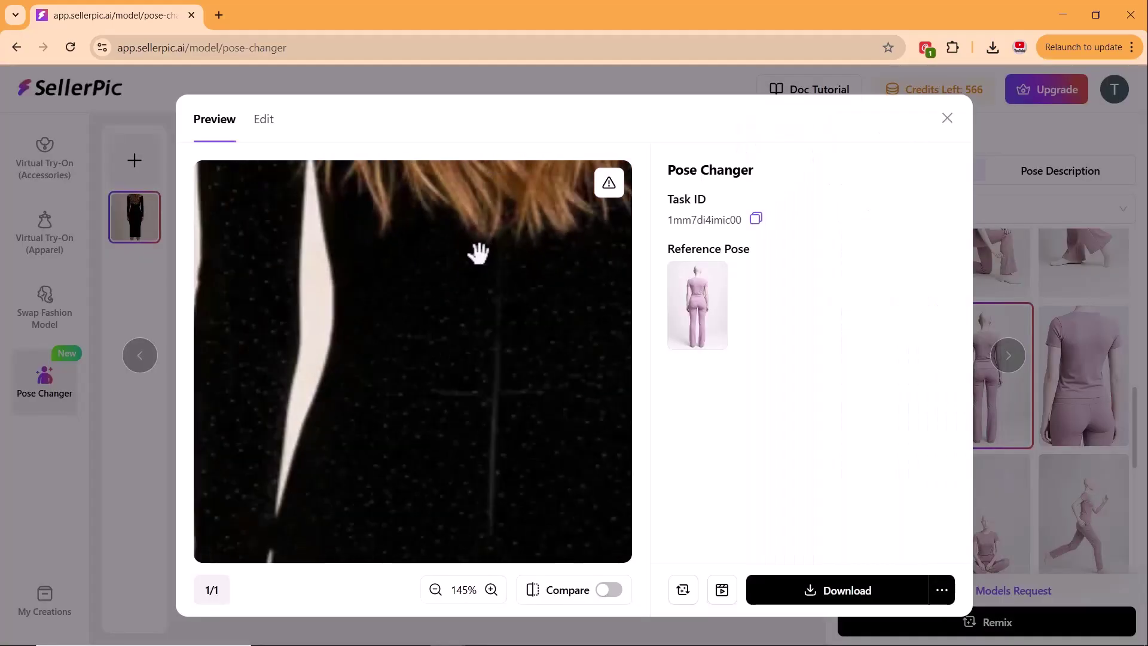
scroll(459, 286, "down", 3)
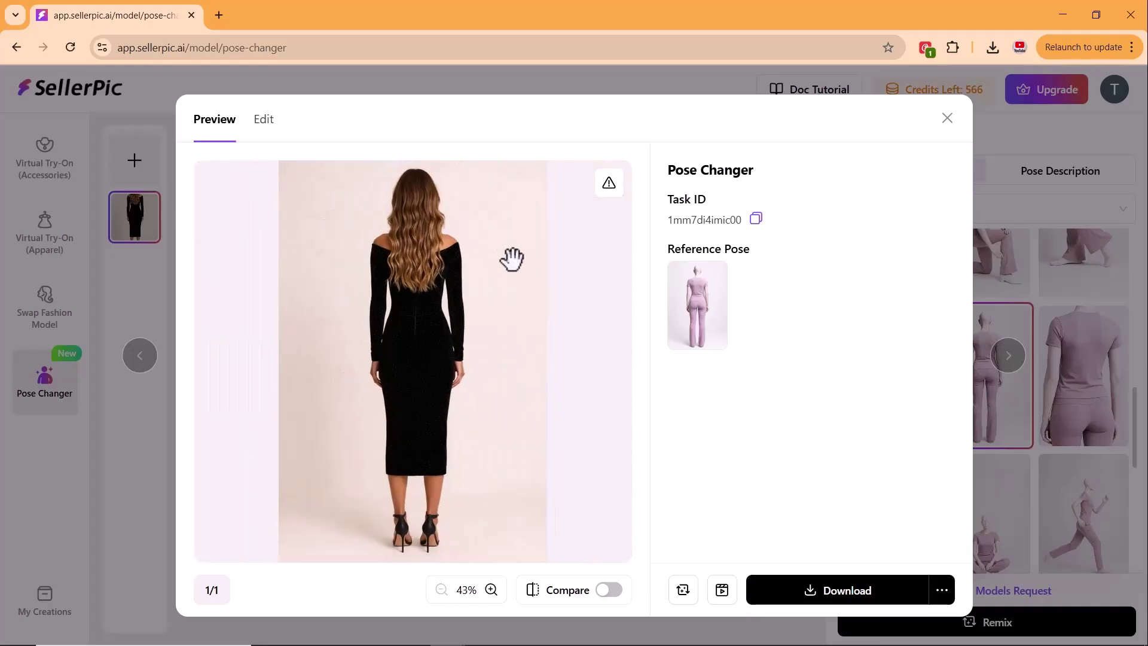
key("Escape")
left_click(490, 323)
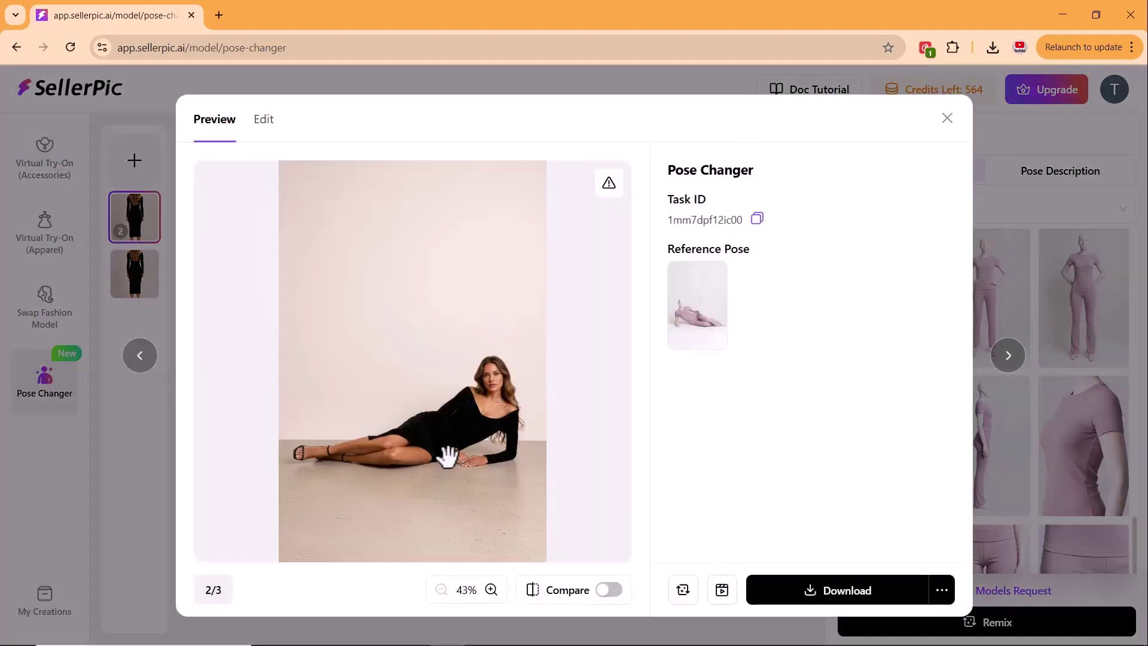
key("Escape")
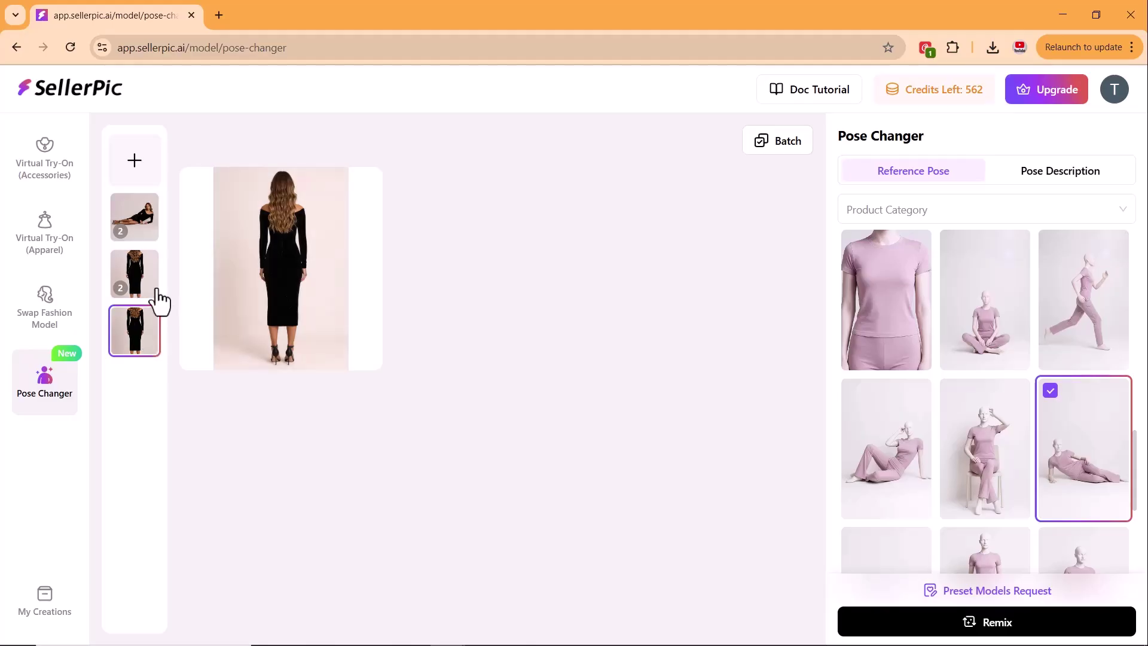
left_click(136, 230)
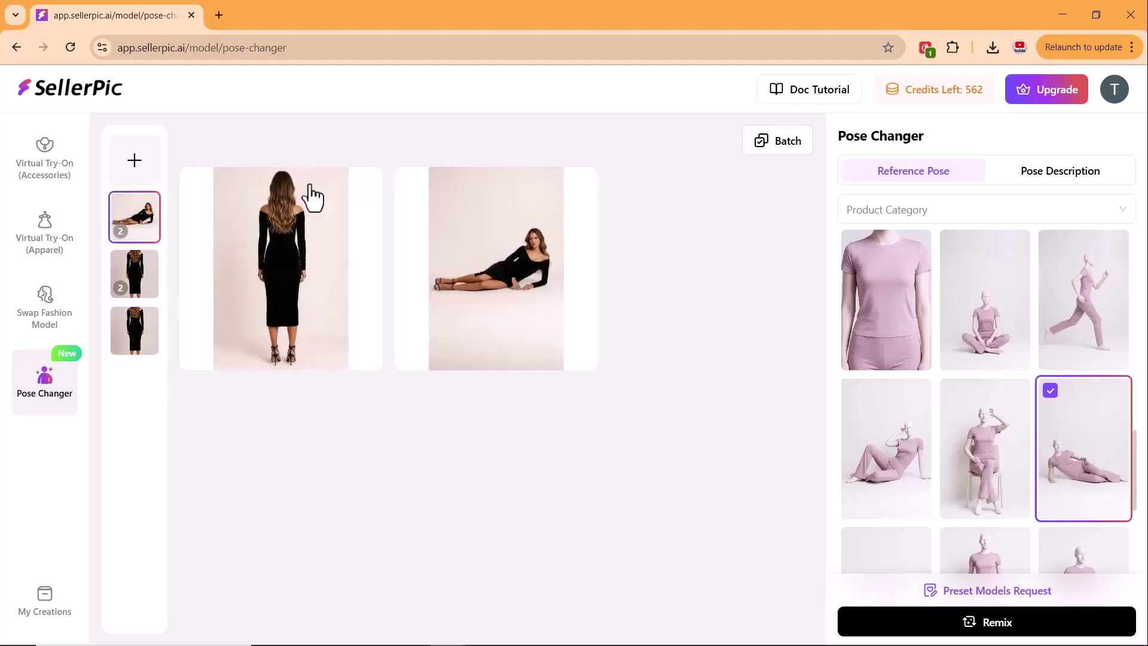
left_click(1051, 391)
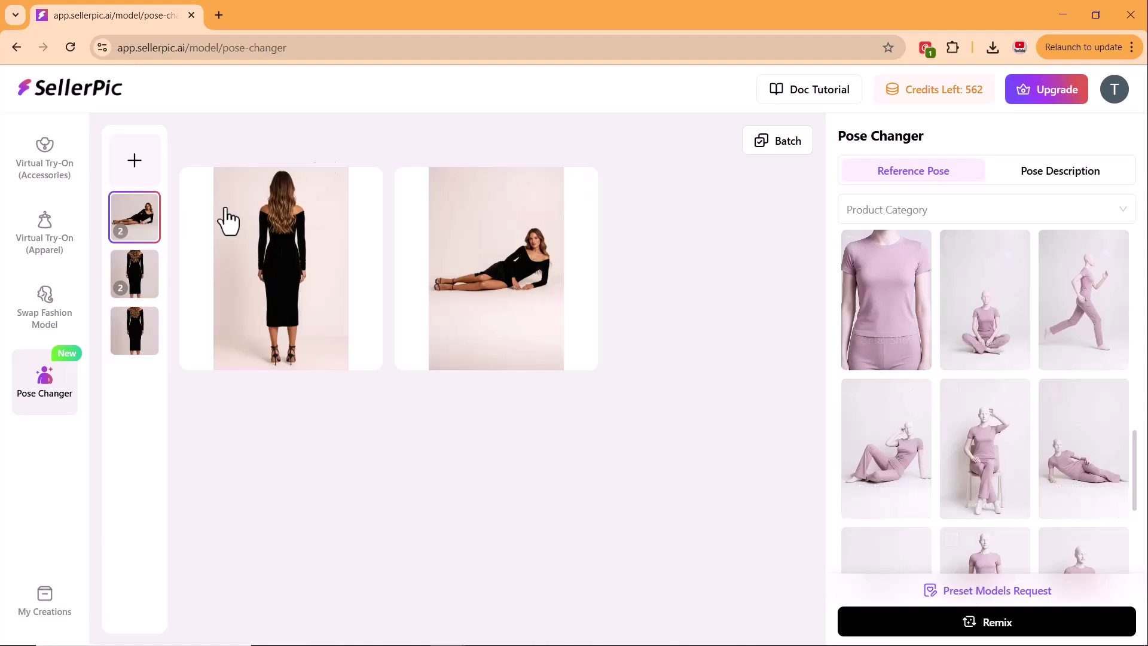
left_click(89, 93)
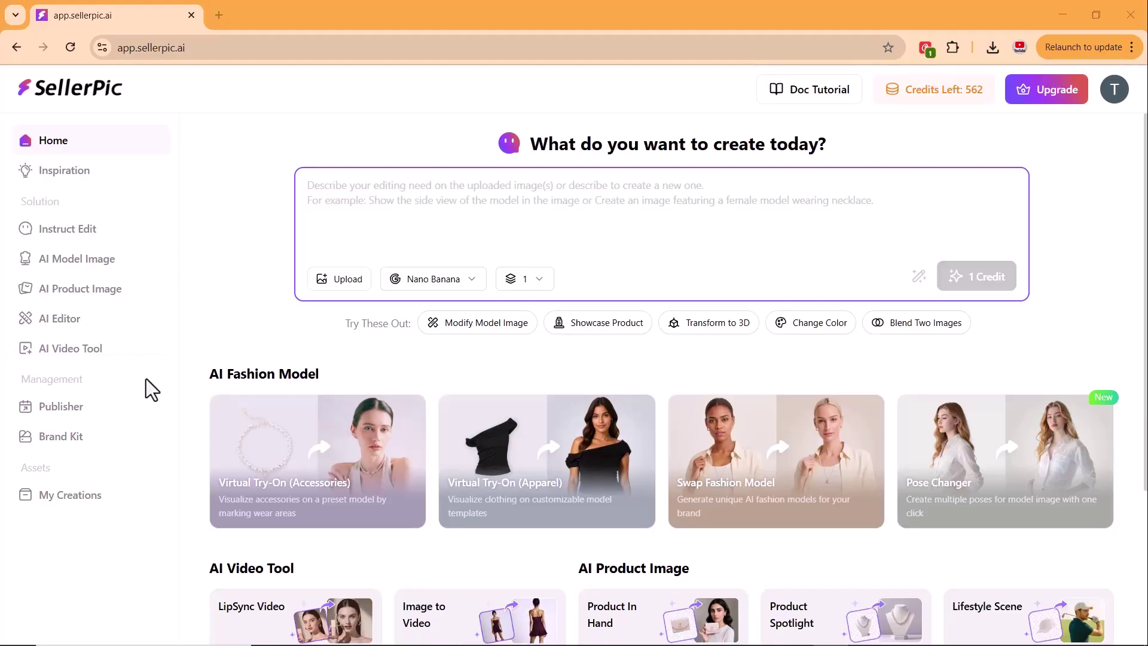
Step: Upload the café-street jeans photo as the start image in Image to Video
left_click(102, 357)
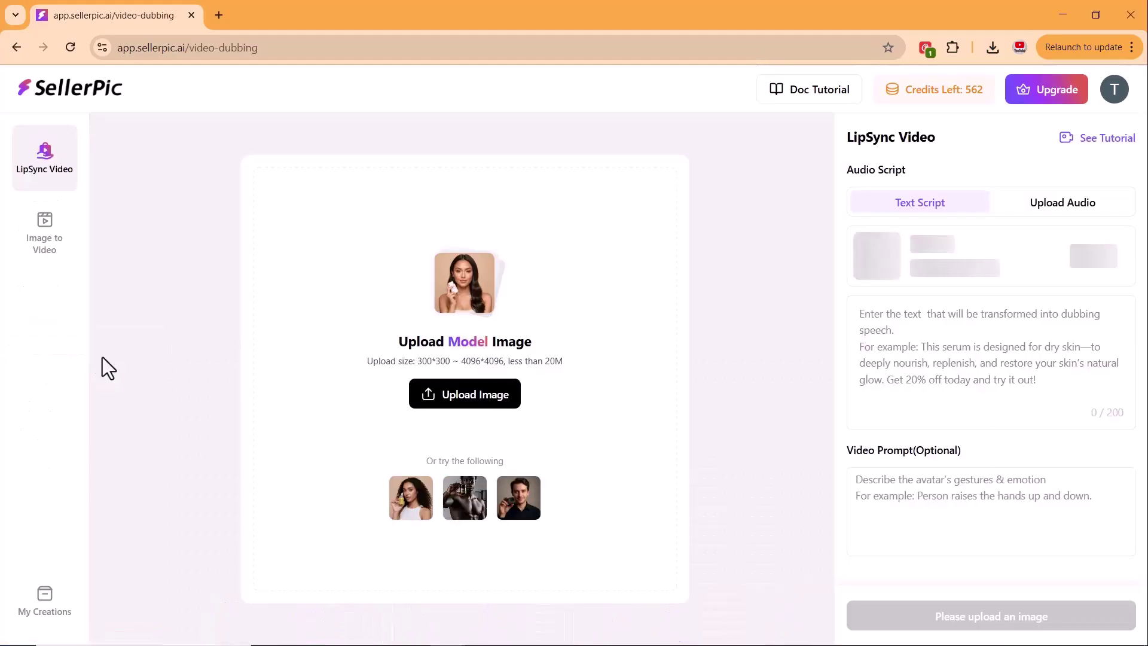
left_click(51, 247)
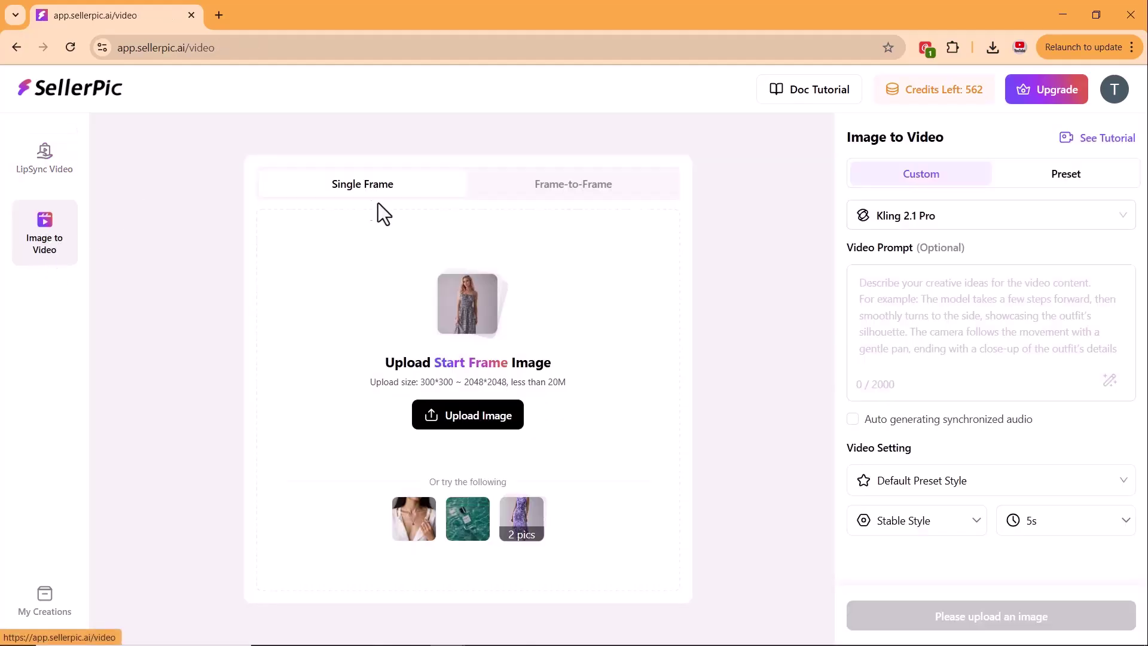
mouse_move(454, 418)
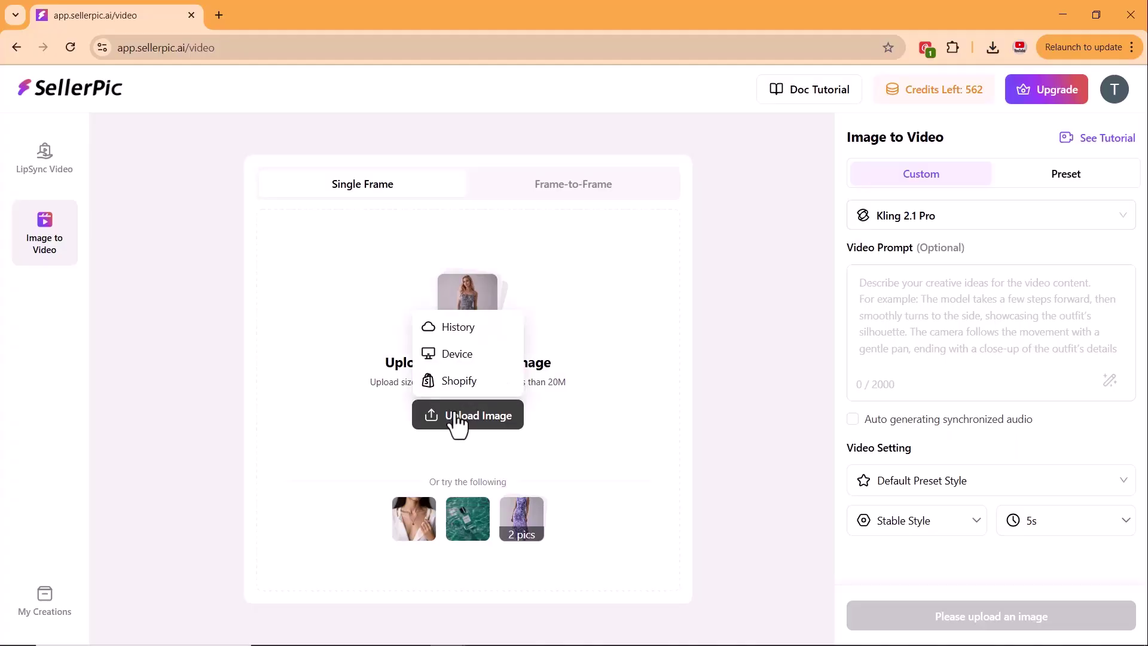
left_click(385, 351)
double_click(169, 251)
Step: Use Google Veo 3 with the Catwalking preset and preview the generated 8-second clip
left_click(956, 216)
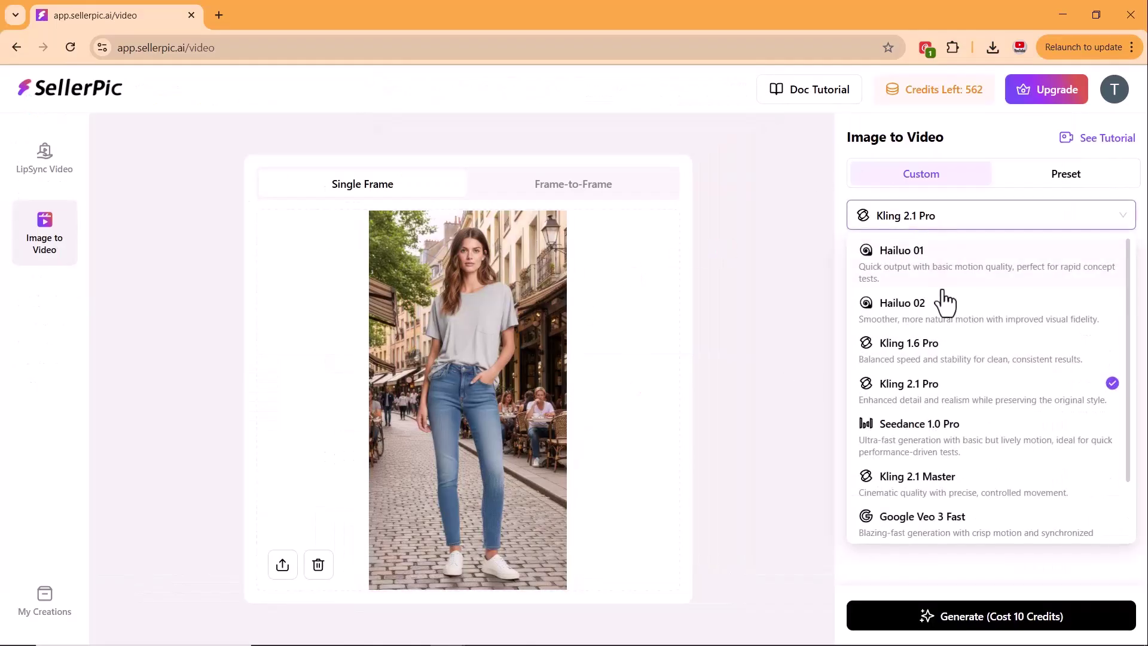
scroll(948, 441, "down", 2)
left_click(943, 530)
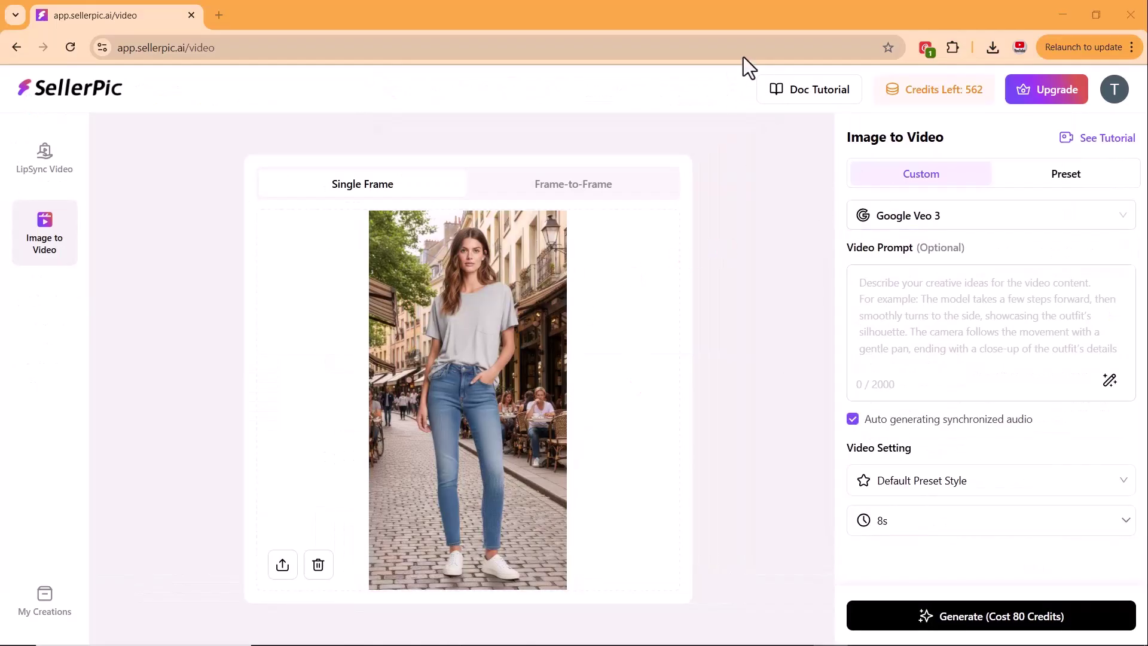
left_click(960, 286)
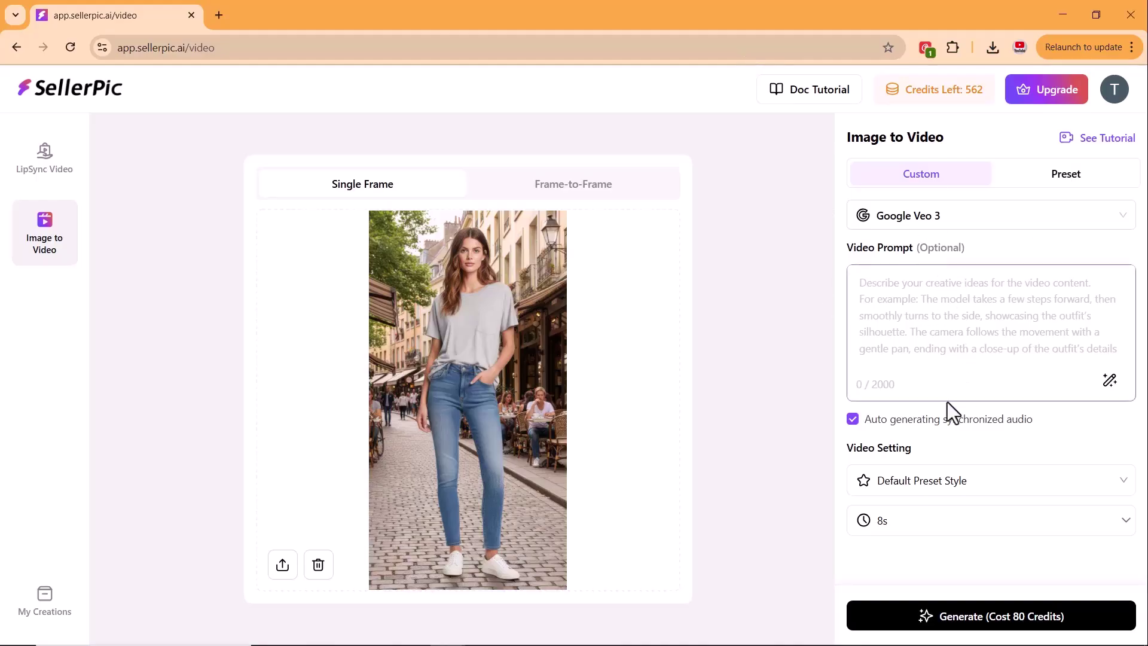
left_click(900, 421)
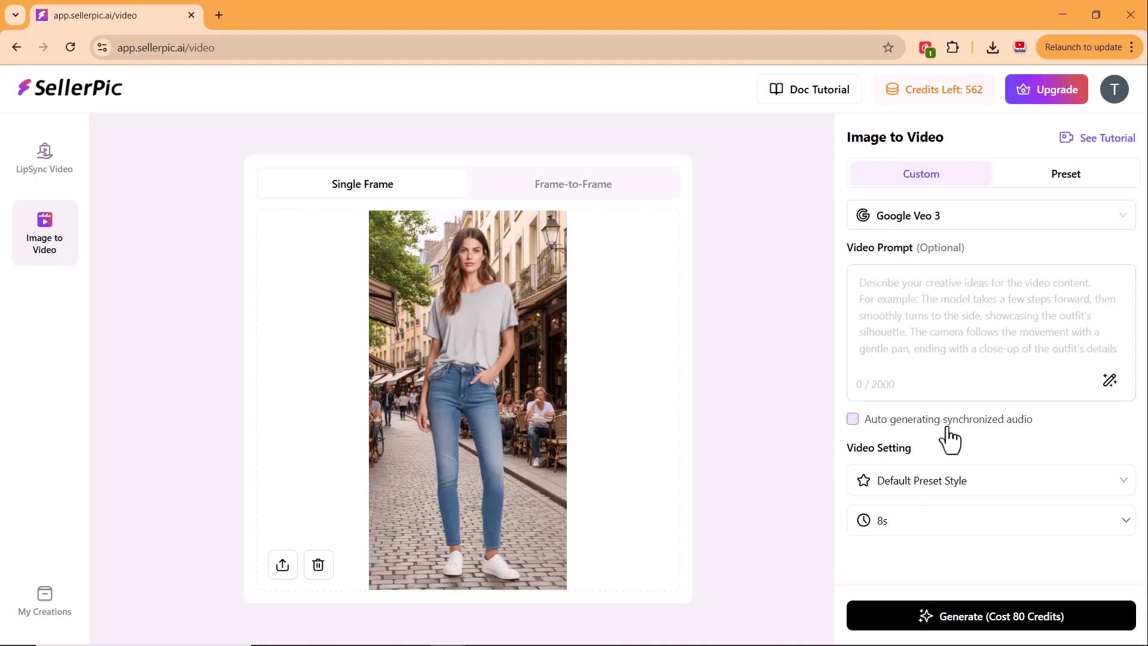
left_click(930, 481)
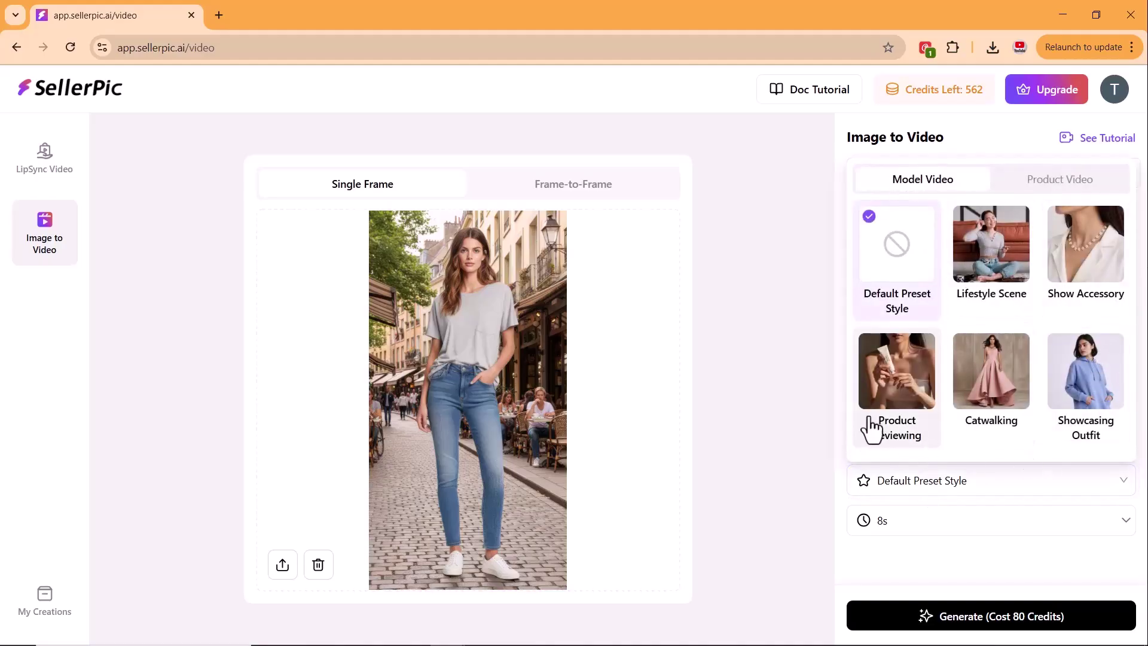
left_click(979, 375)
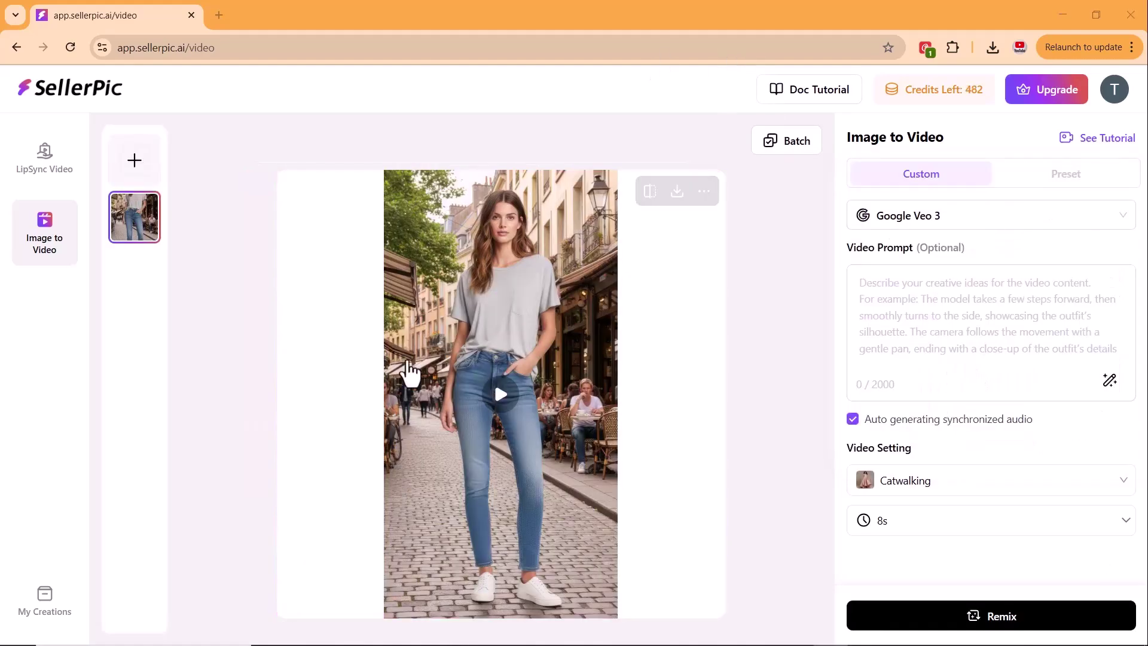
left_click(409, 366)
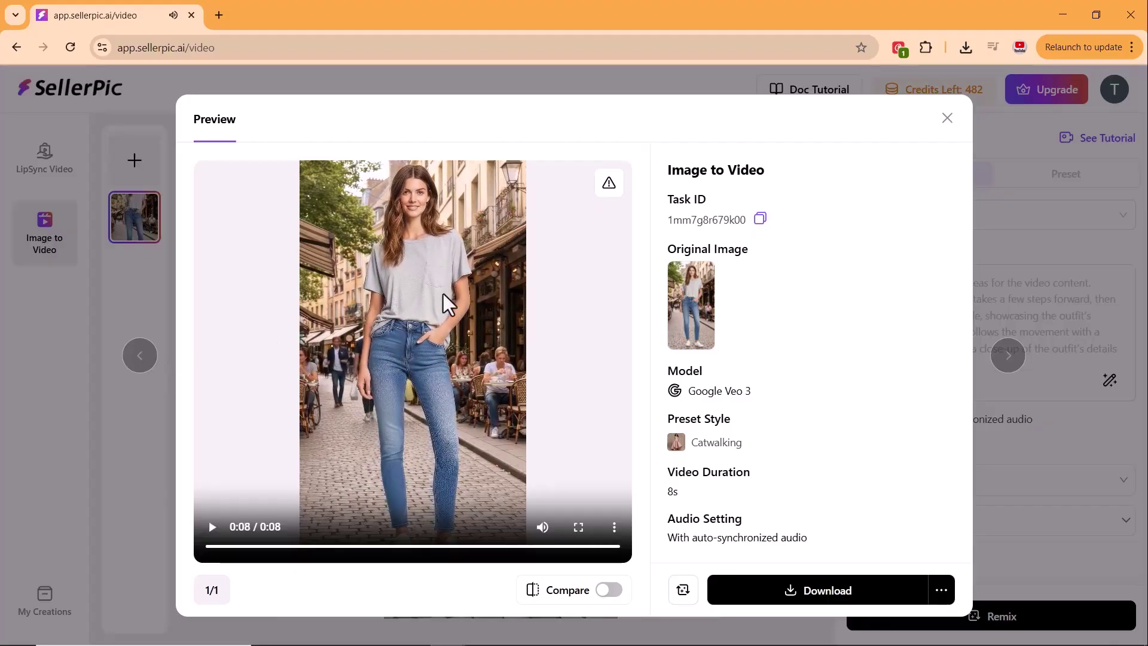
Step: Bring up the MP4 download options for the catwalk video
left_click(822, 597)
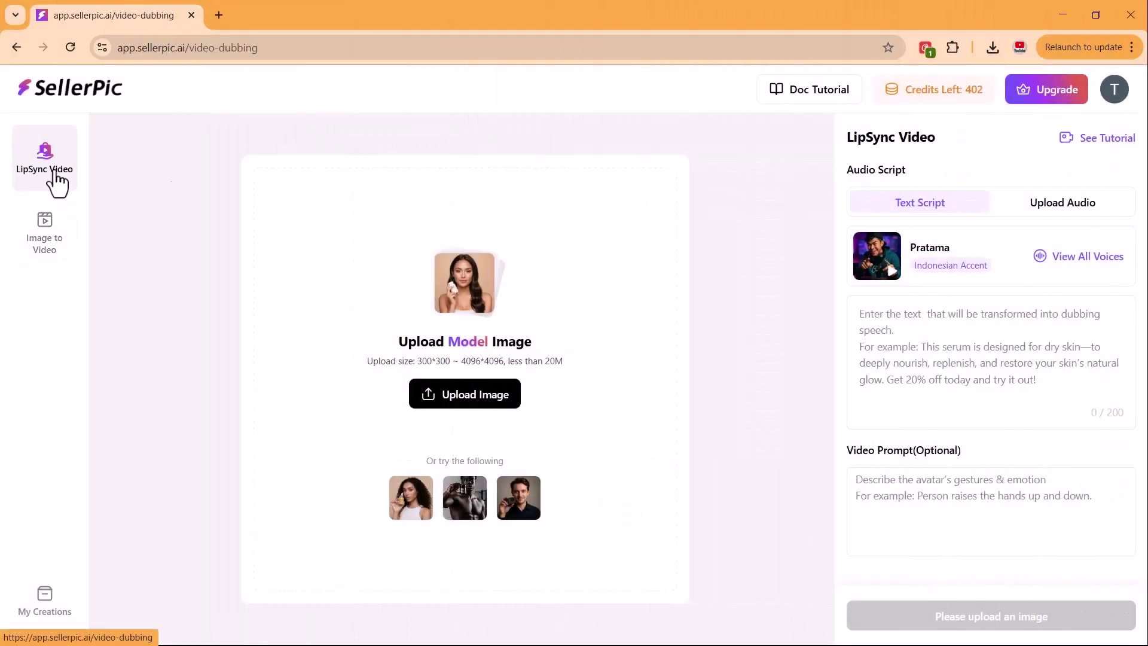
Step: Upload the street photo of the model in jeans and keep the text-script mode
mouse_move(469, 399)
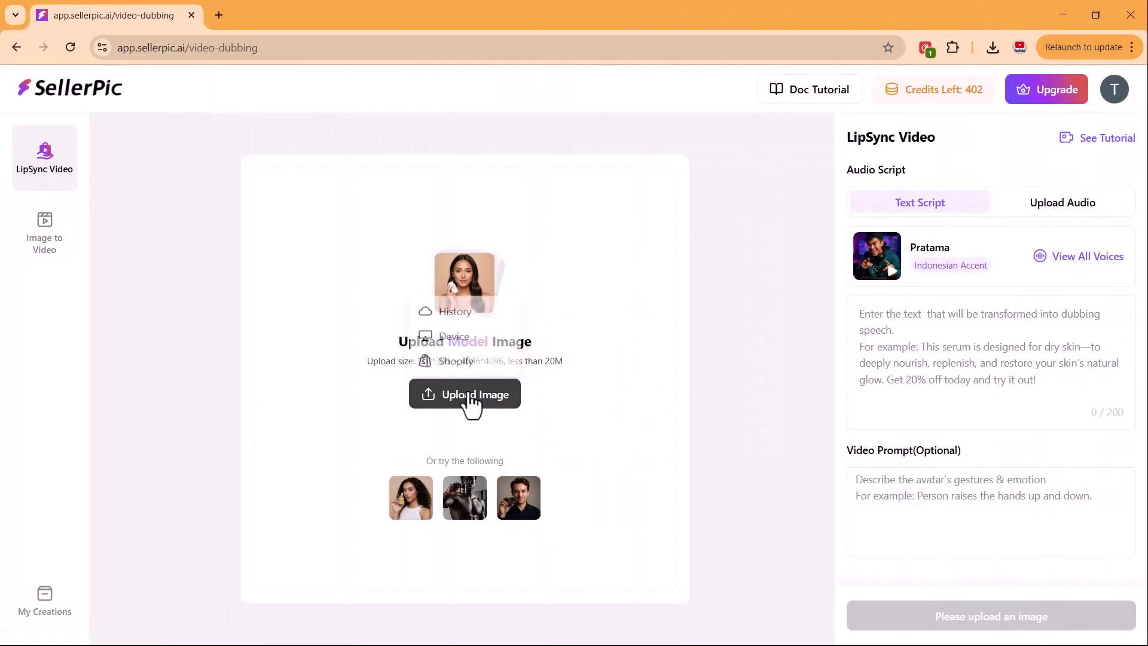
left_click(458, 335)
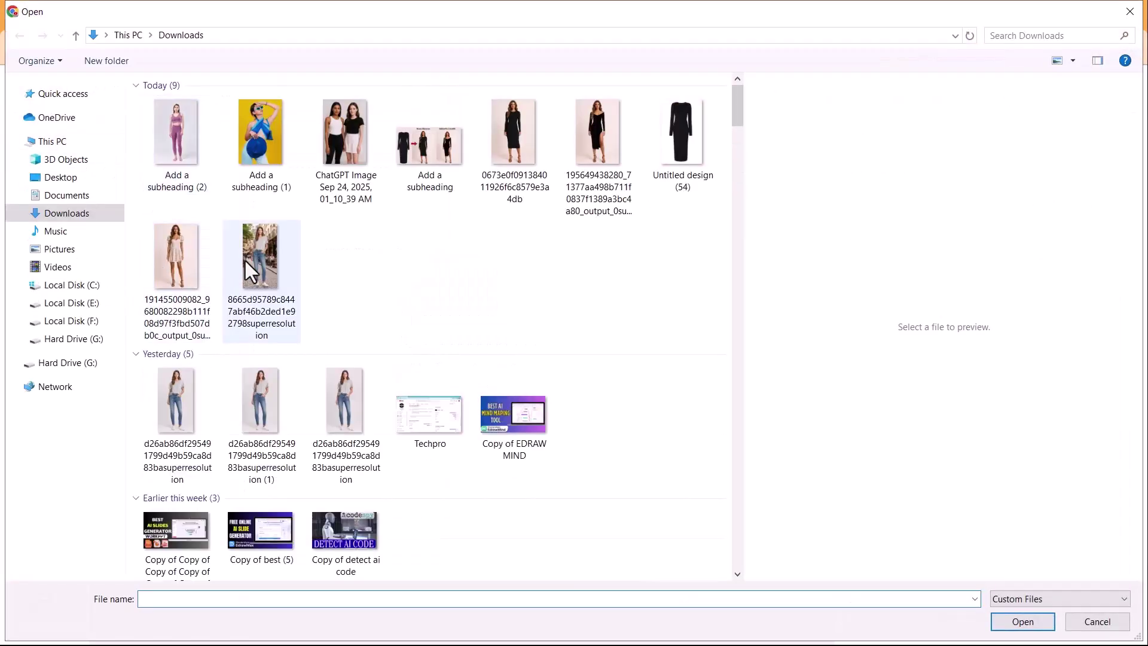
left_click(248, 272)
left_click(1018, 621)
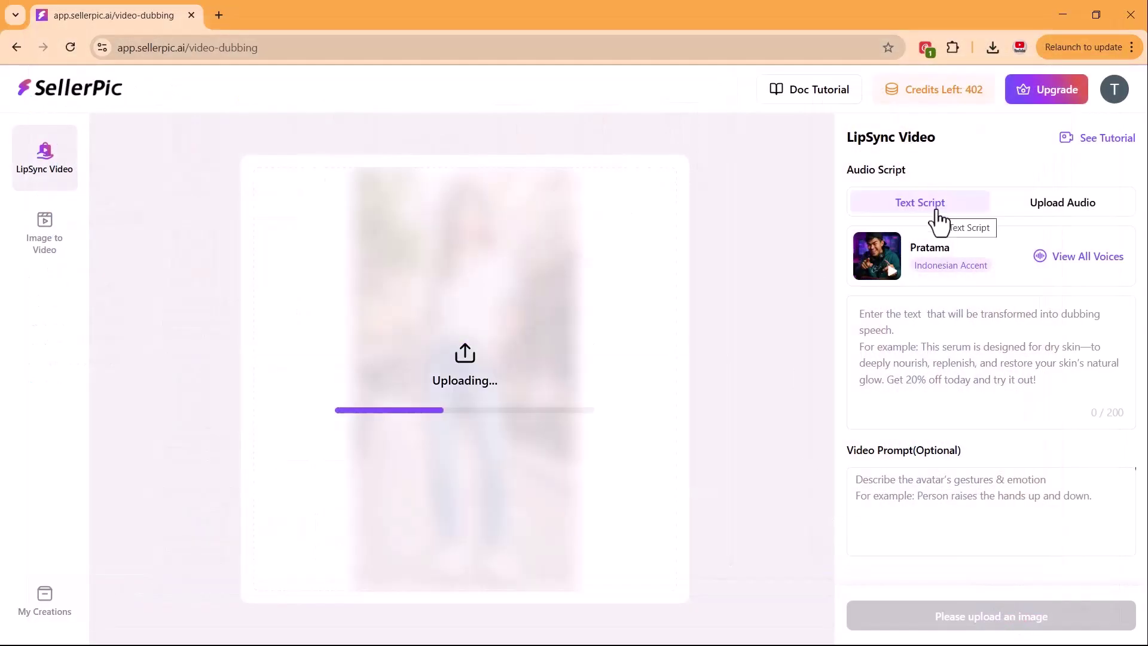
left_click(1102, 210)
left_click(927, 206)
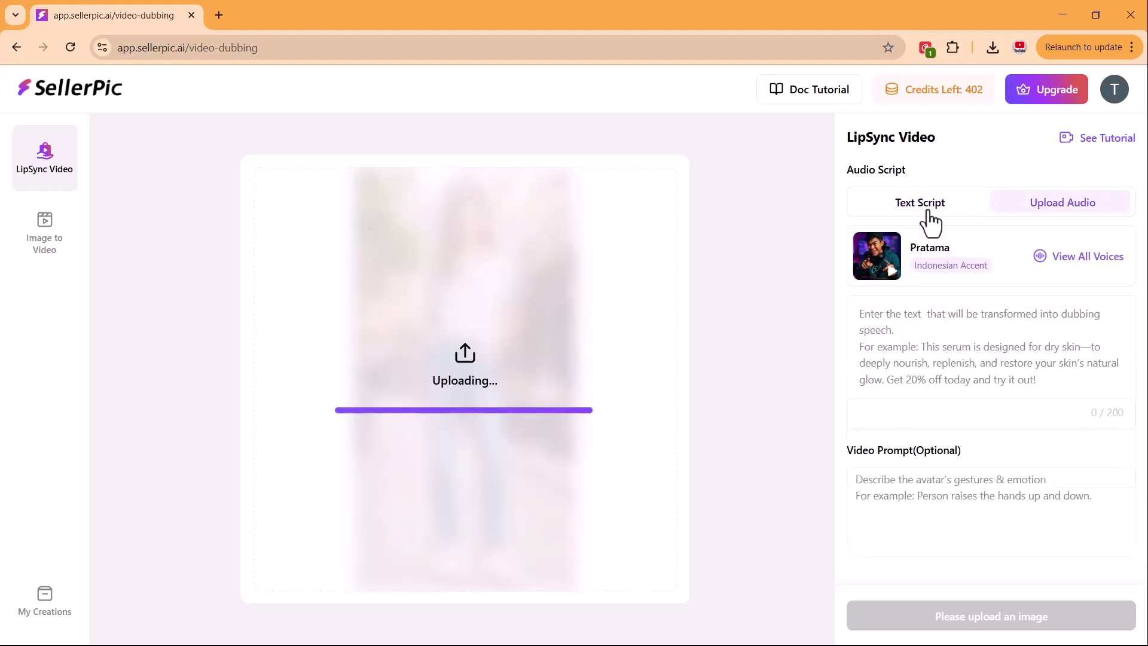
Step: Filter voices to Female, Middle aged, American, and confirm Matilda as the voice
left_click(1073, 263)
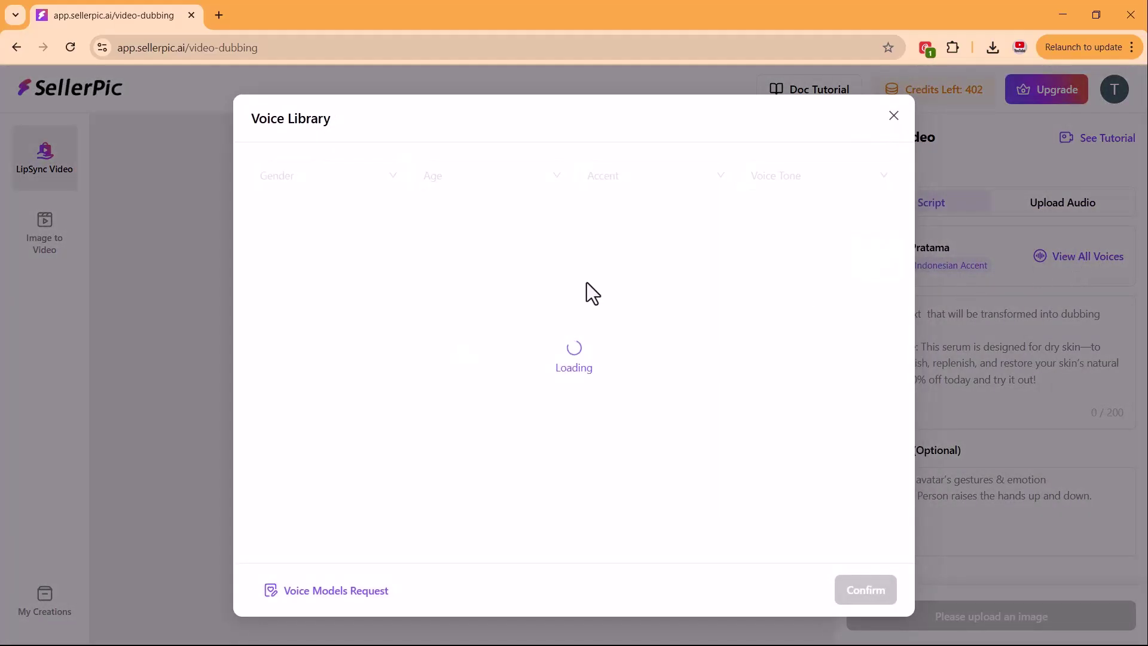
left_click(448, 175)
left_click(372, 175)
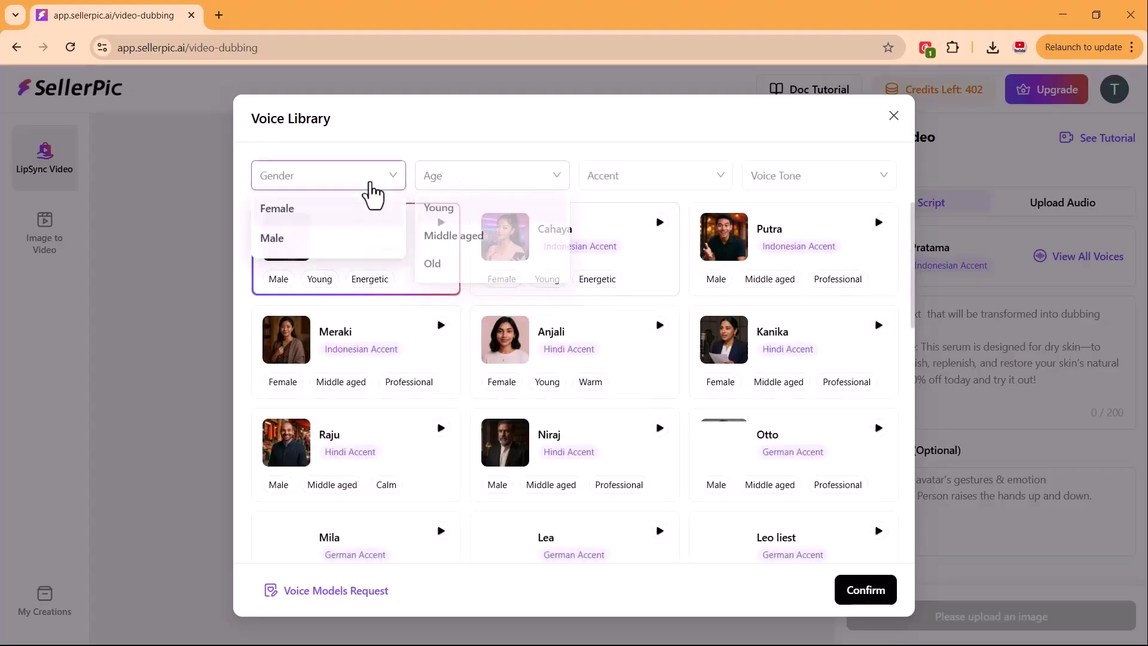
left_click(274, 207)
left_click(476, 175)
left_click(453, 235)
left_click(441, 222)
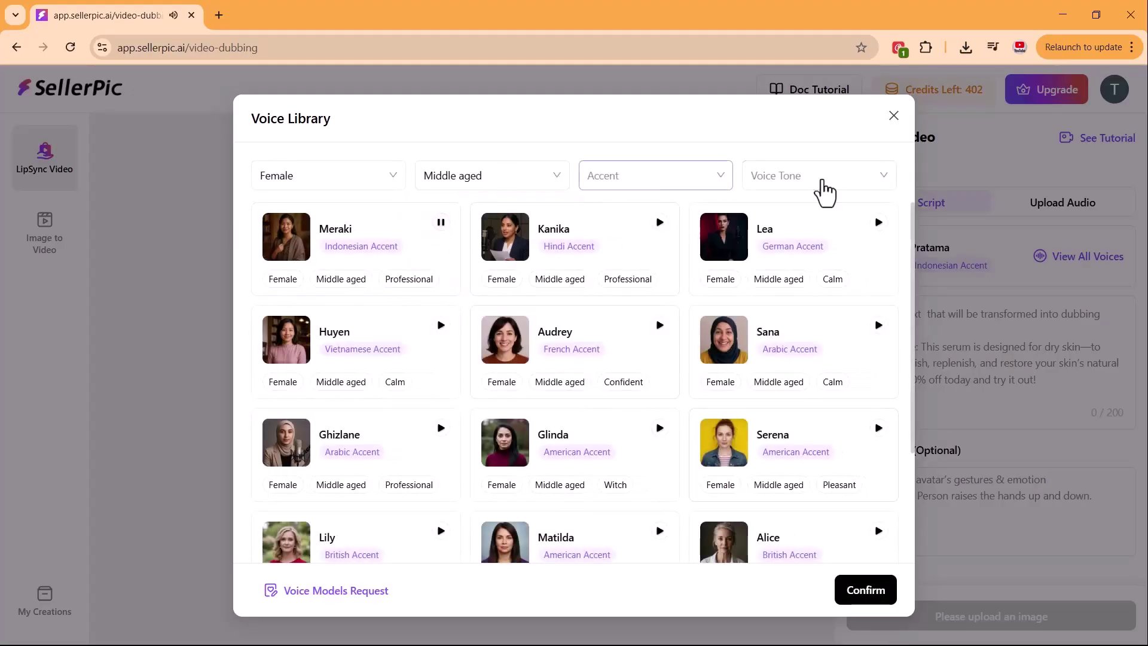
left_click(657, 176)
scroll(641, 341, "down", 5)
scroll(640, 359, "up", 5)
left_click(695, 208)
left_click(441, 223)
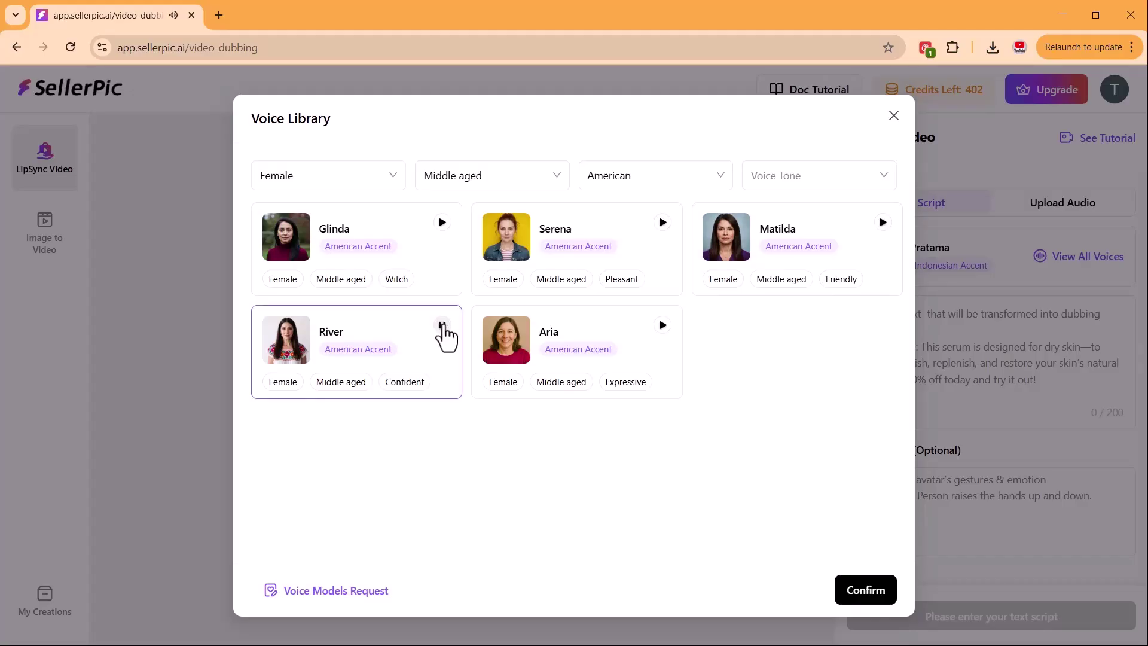
left_click(810, 231)
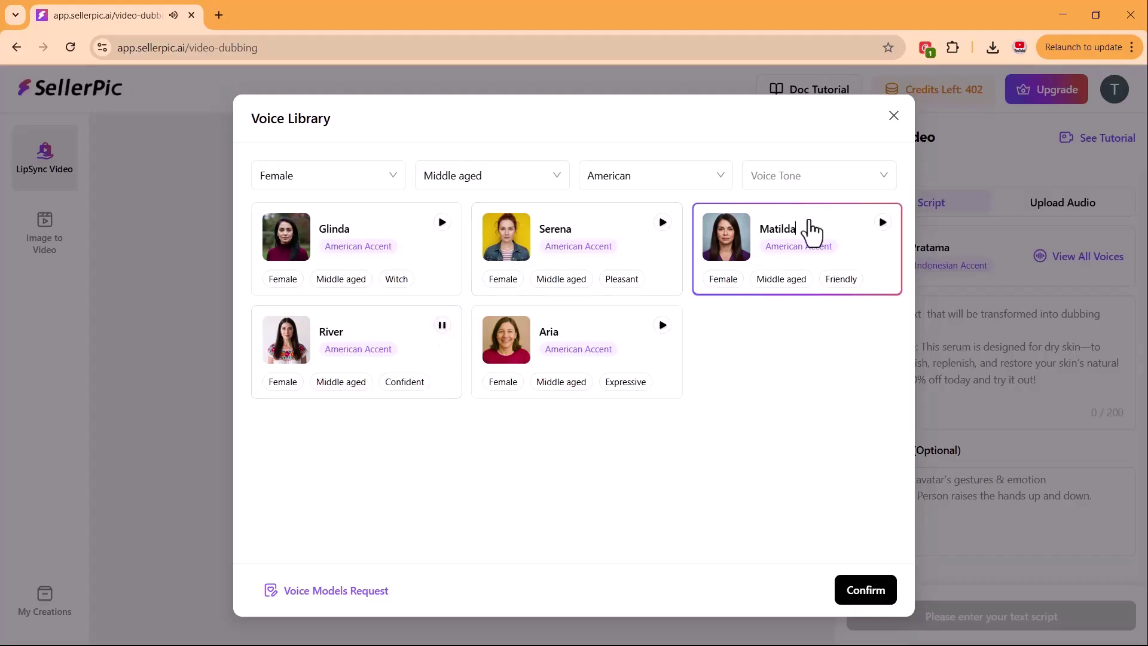
left_click(867, 595)
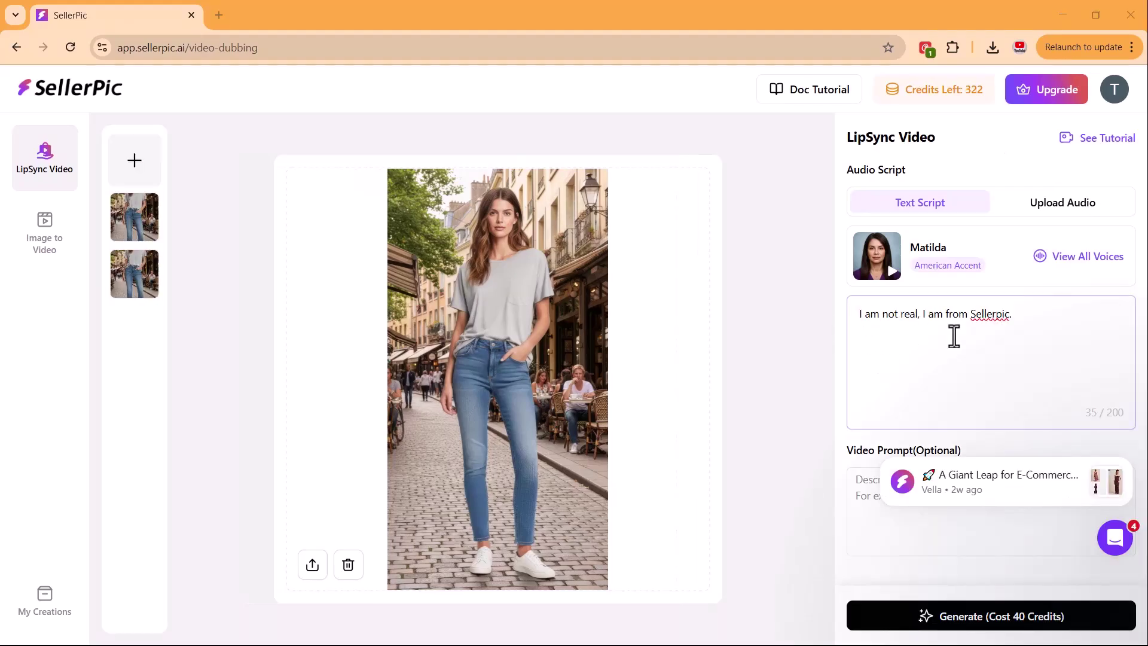
Step: Generate the Matilda lip-sync video, replay it in Preview, then close it
left_click(956, 619)
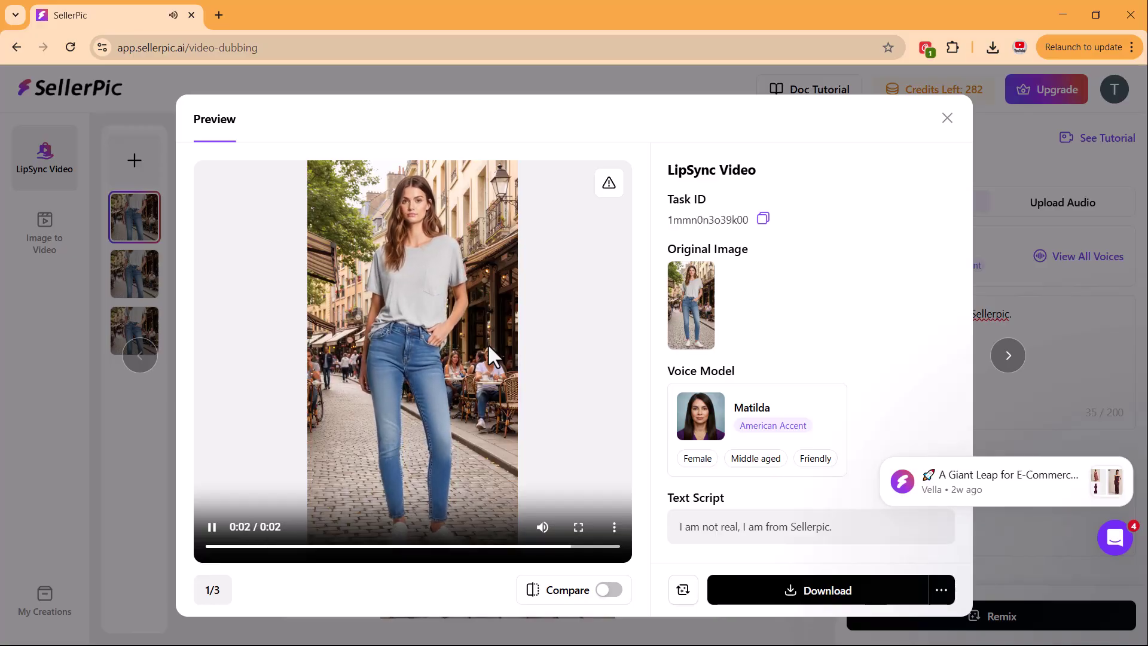
left_click(212, 527)
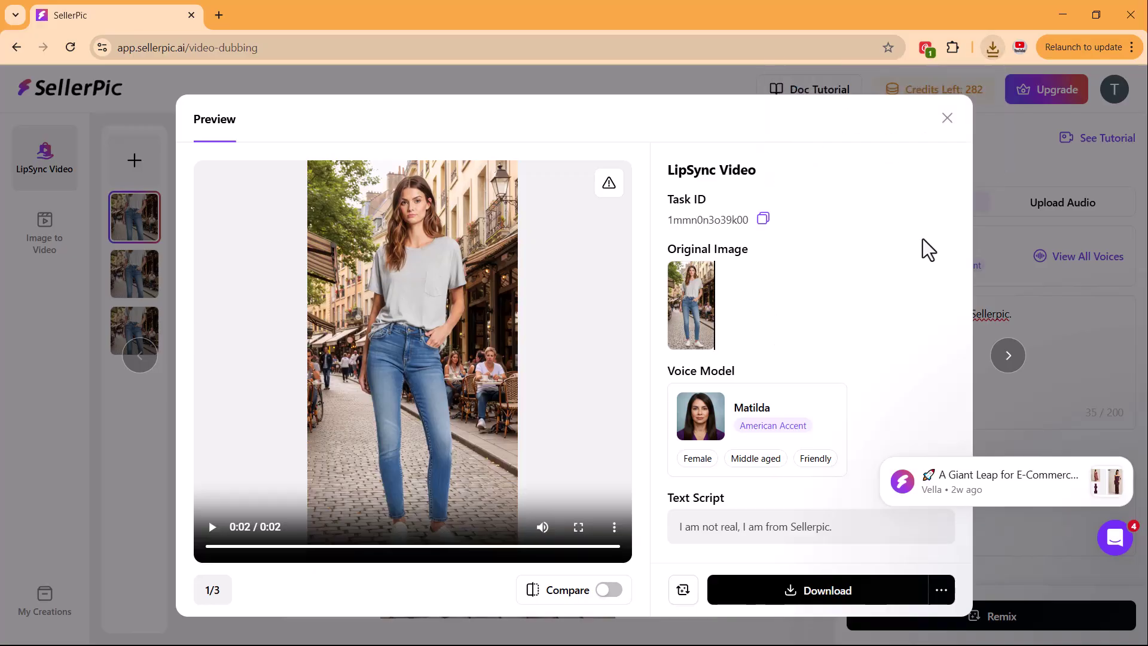
left_click(947, 118)
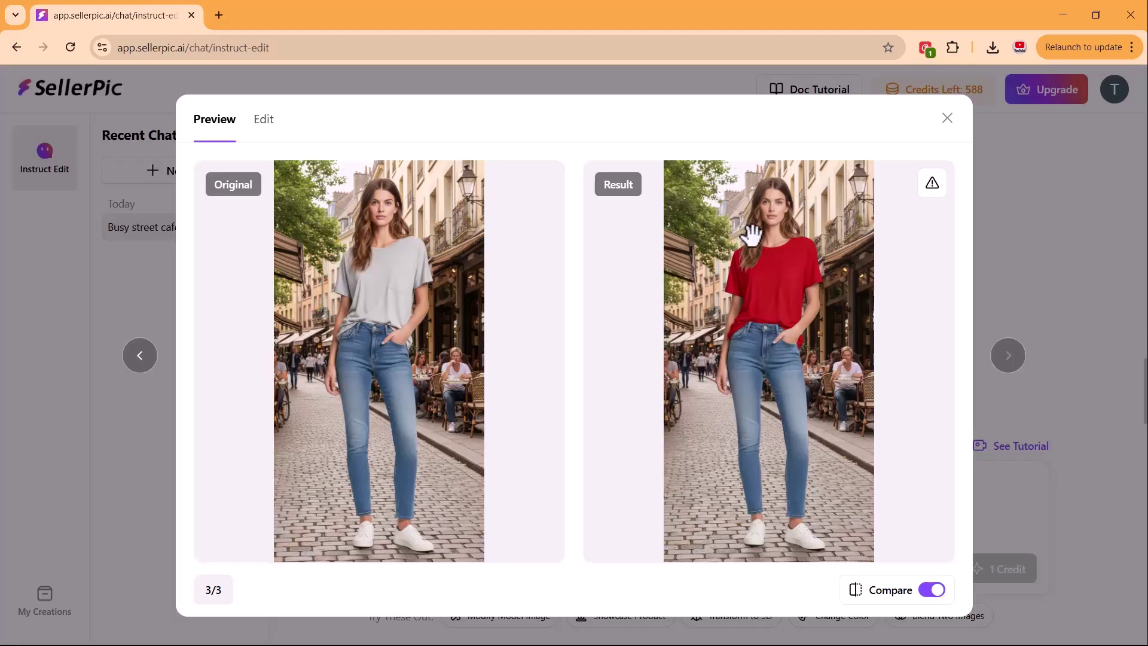
Step: Zoom in and out on the red-shirt Original/Result comparison
scroll(751, 235, "up", 5)
scroll(758, 240, "down", 4)
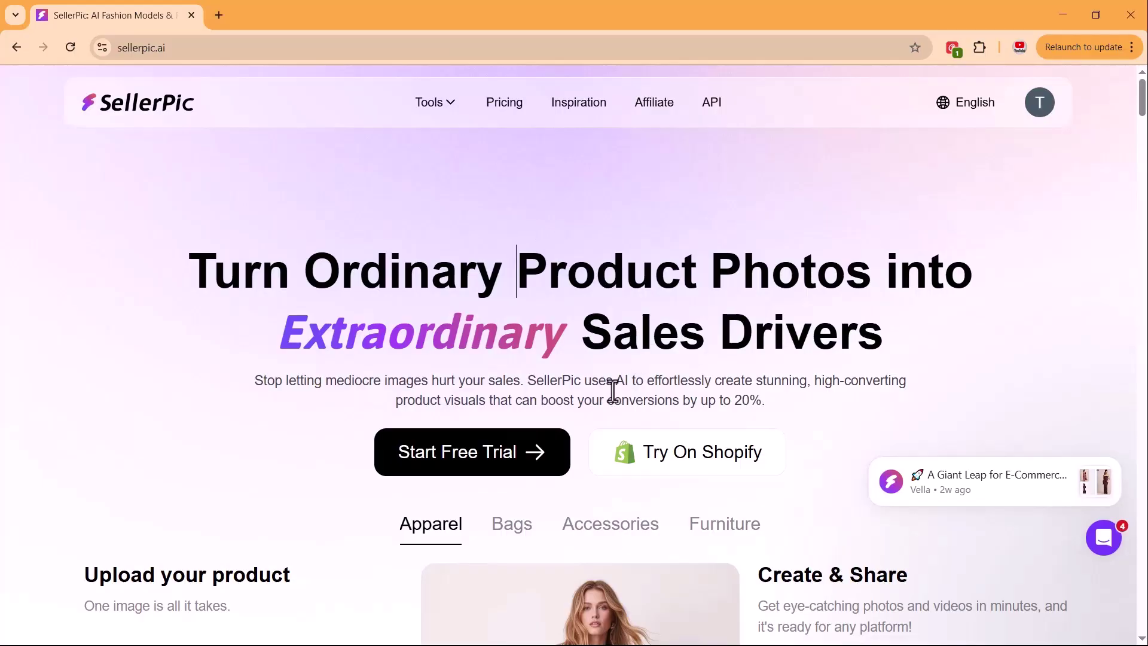
Step: Scroll the sellerpic.ai homepage down to reveal the Apparel examples beneath the headline
scroll(508, 346, "down", 4)
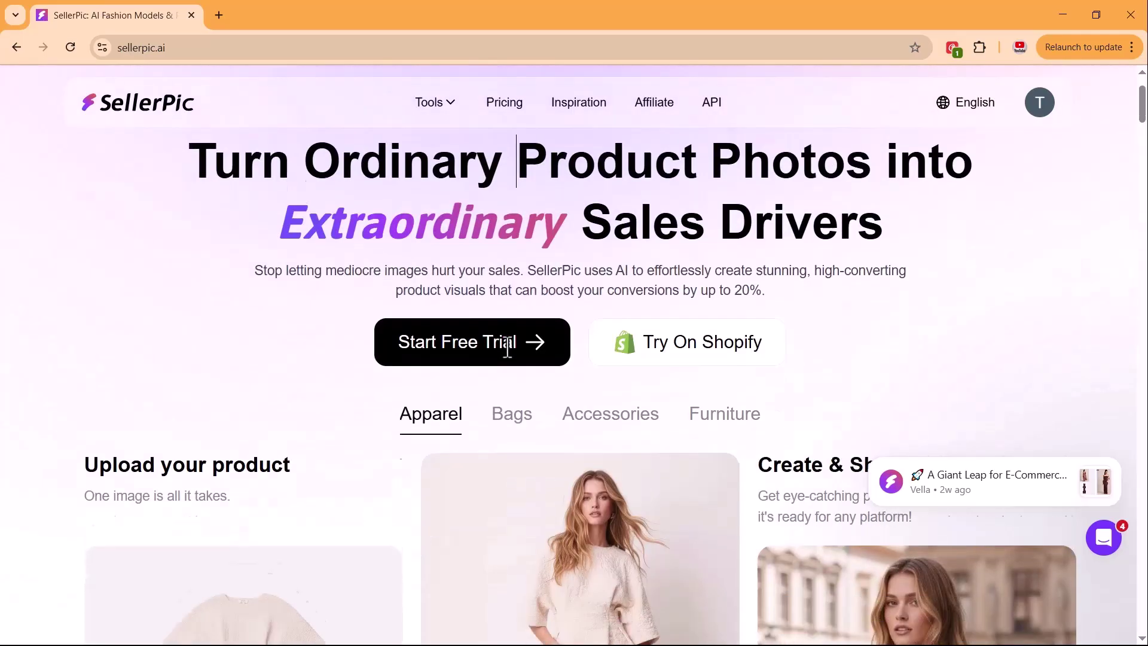